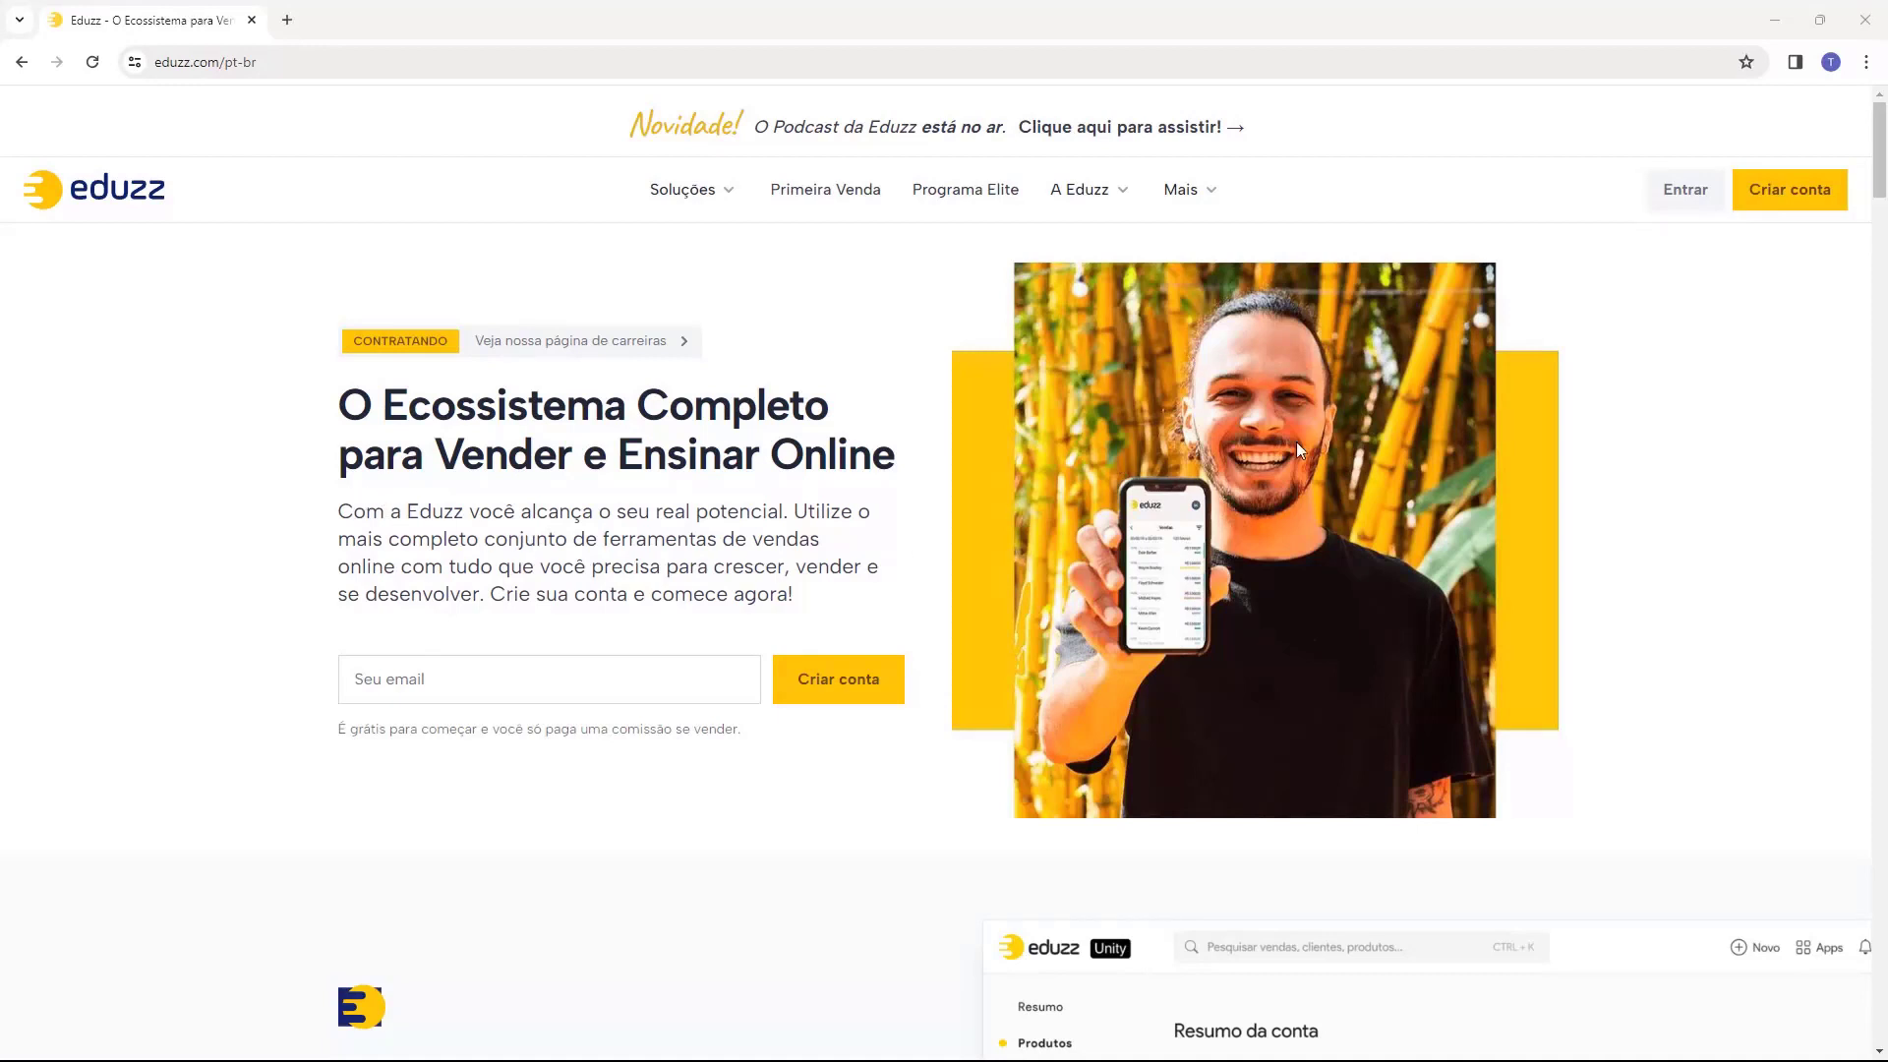
# Sign in to the producer account and start a new product of type Físico from the product list
pyautogui.click(1687, 192)
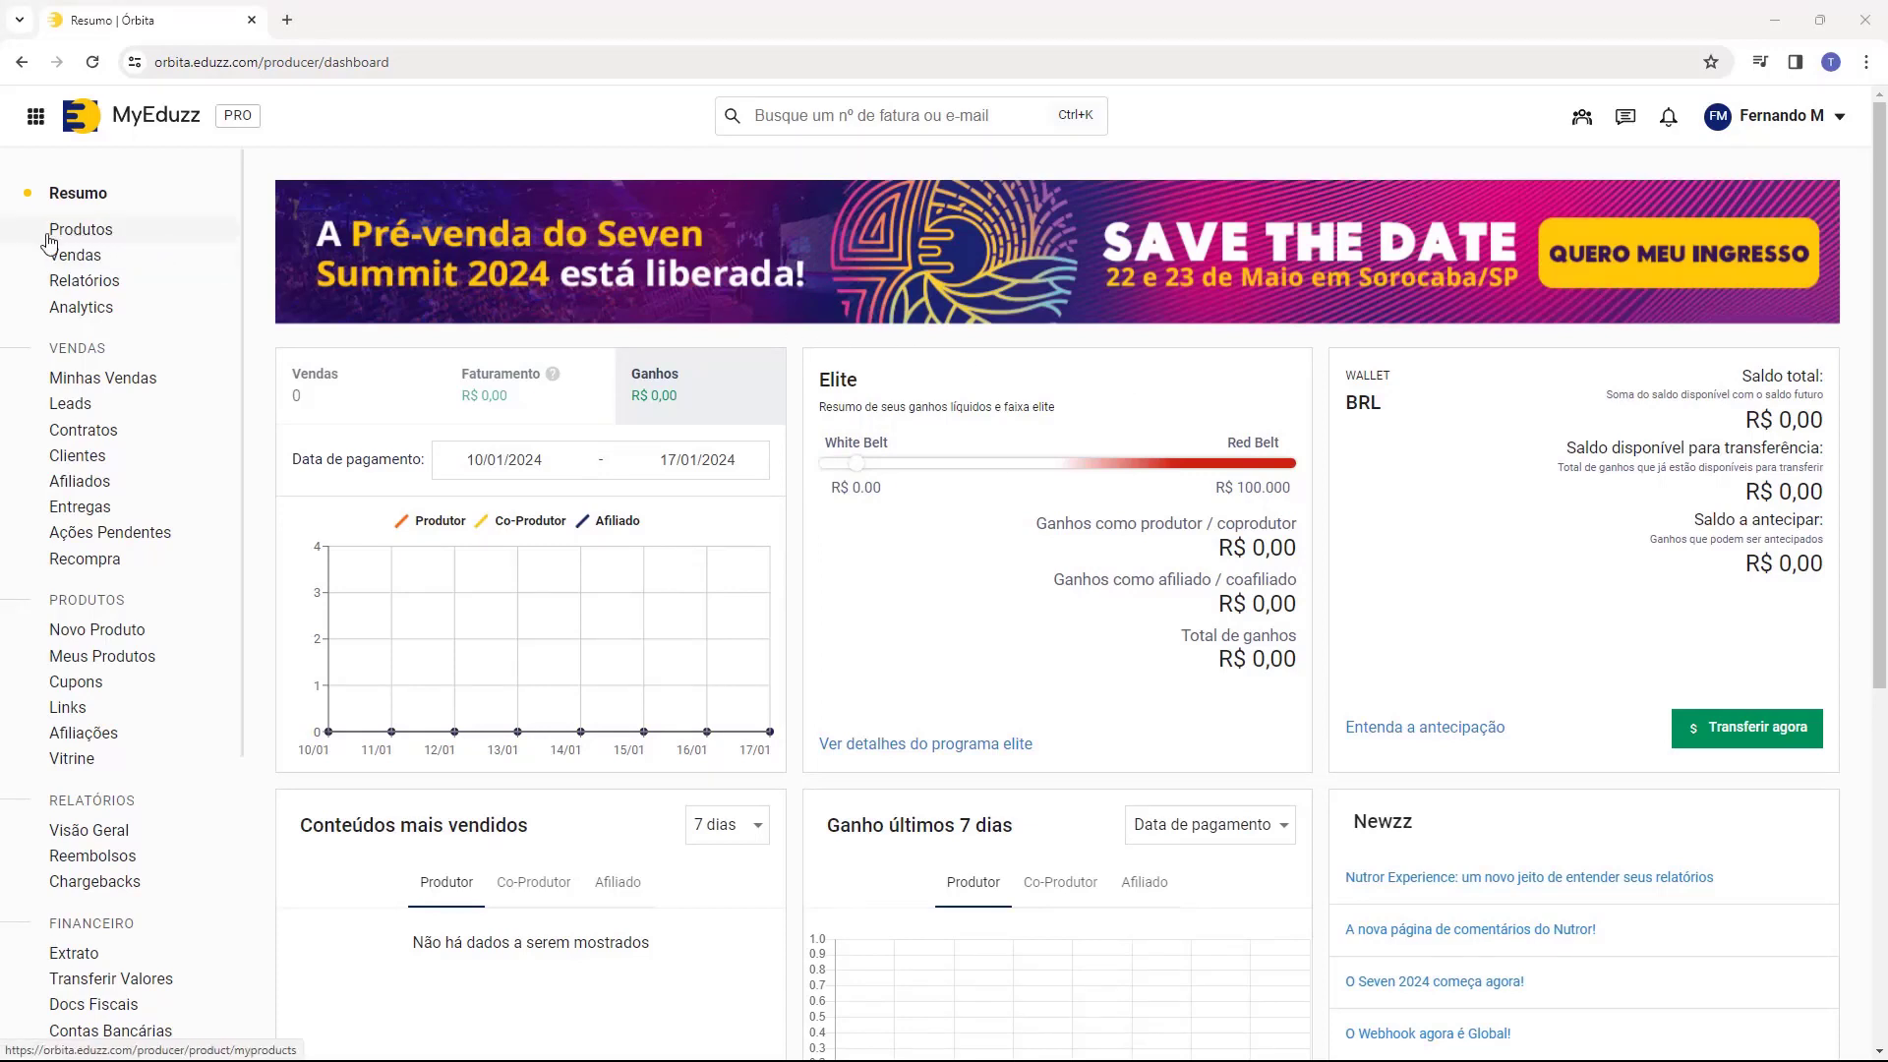
pyautogui.click(96, 236)
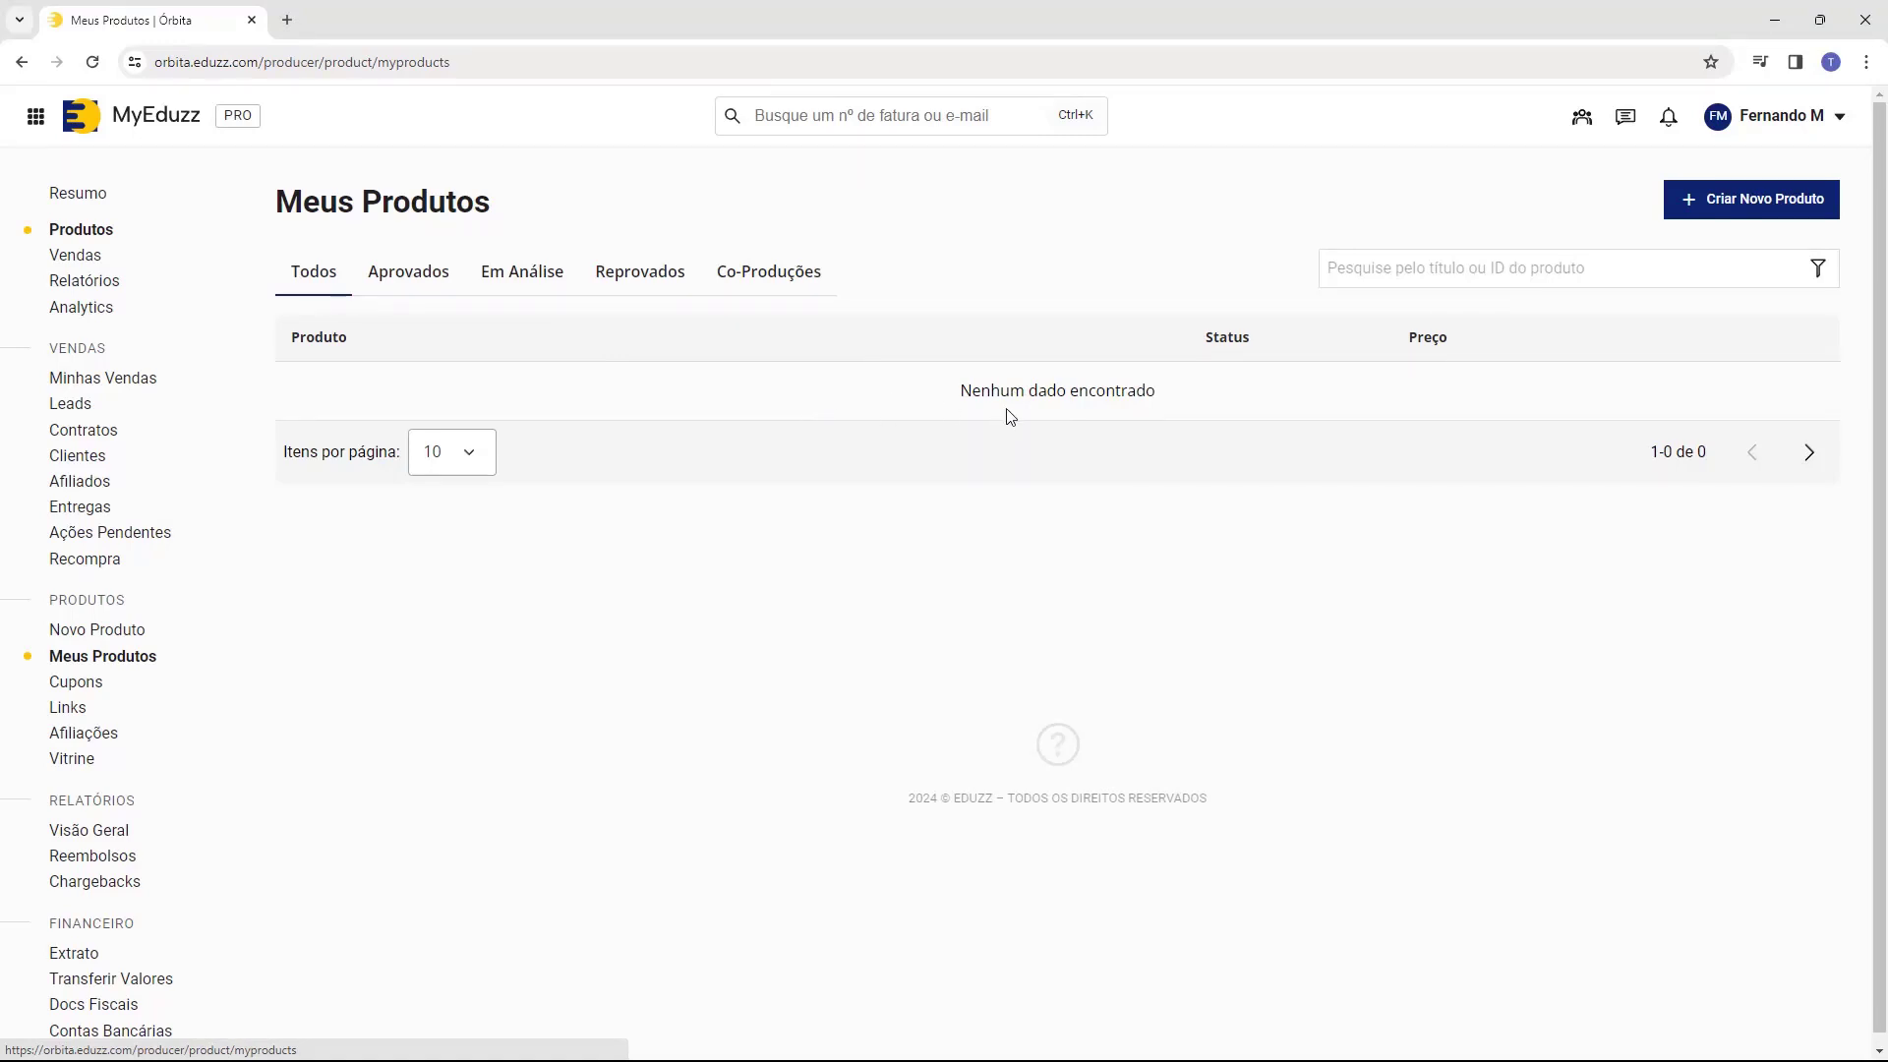
pyautogui.click(1746, 211)
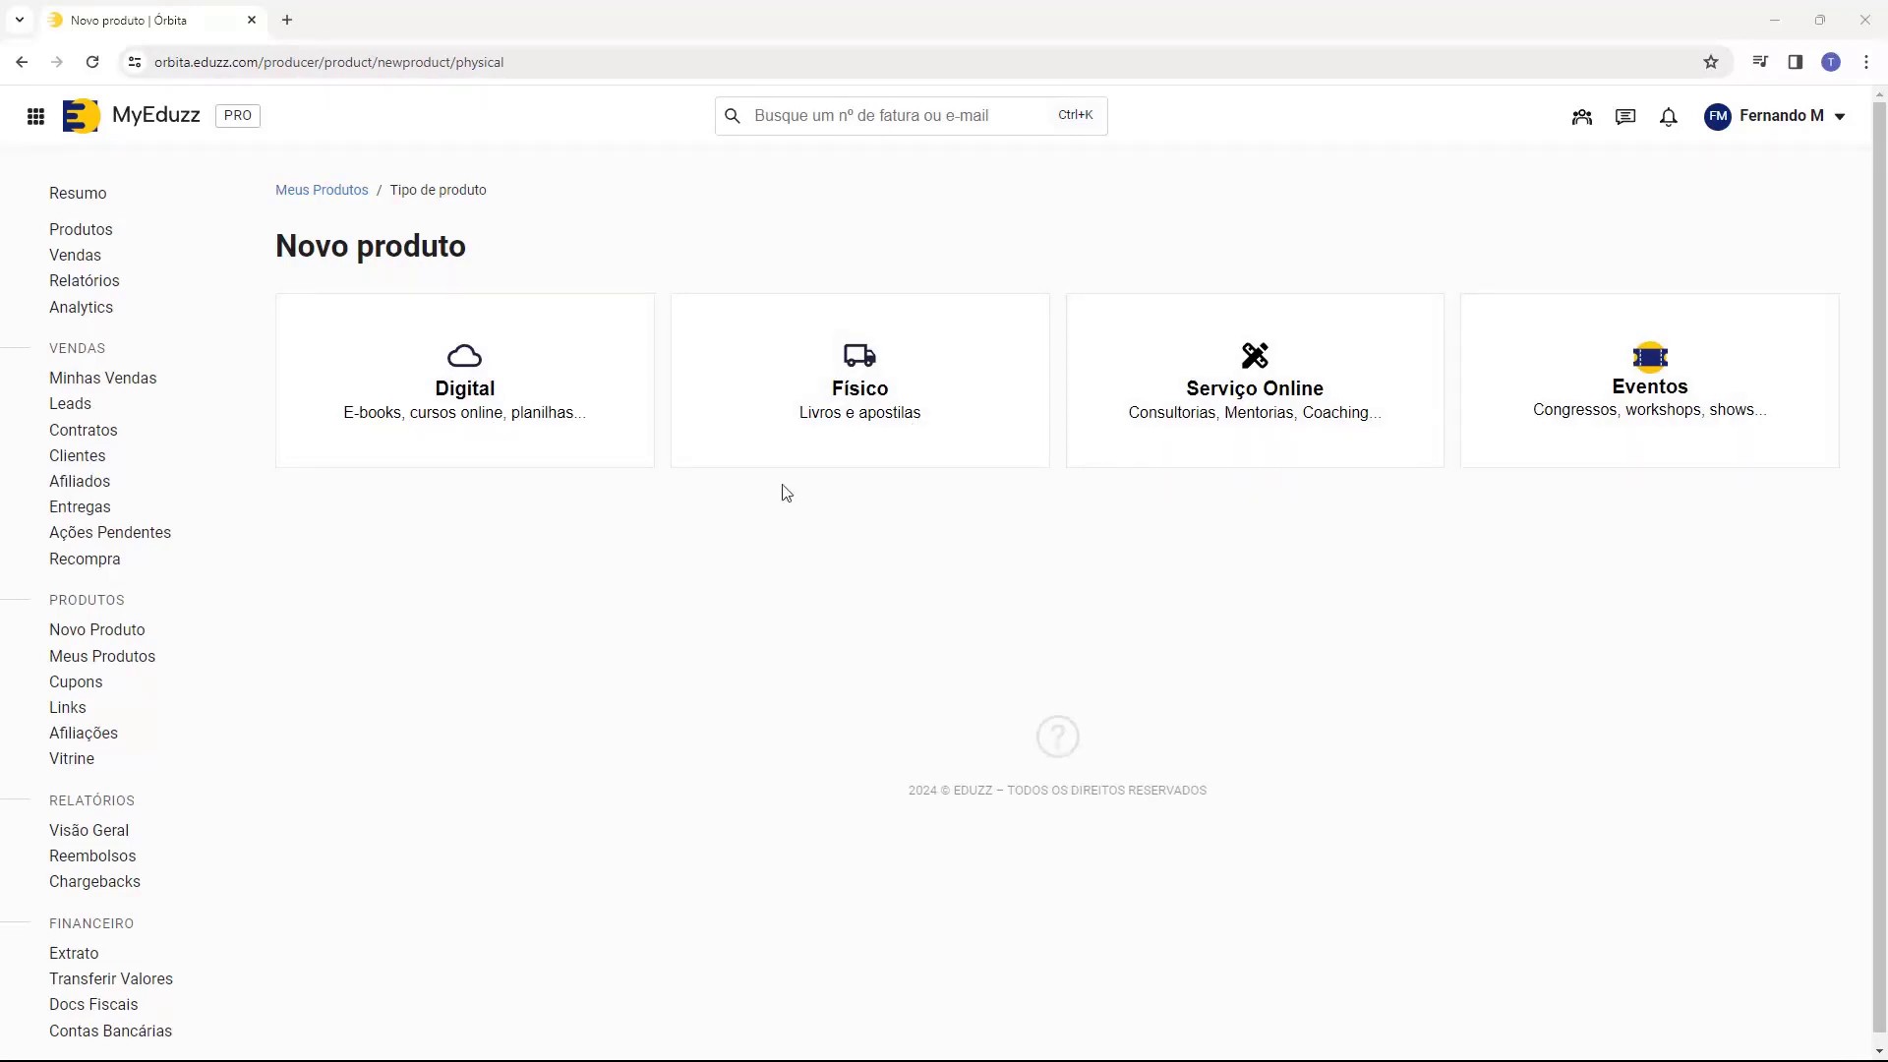
pyautogui.click(862, 439)
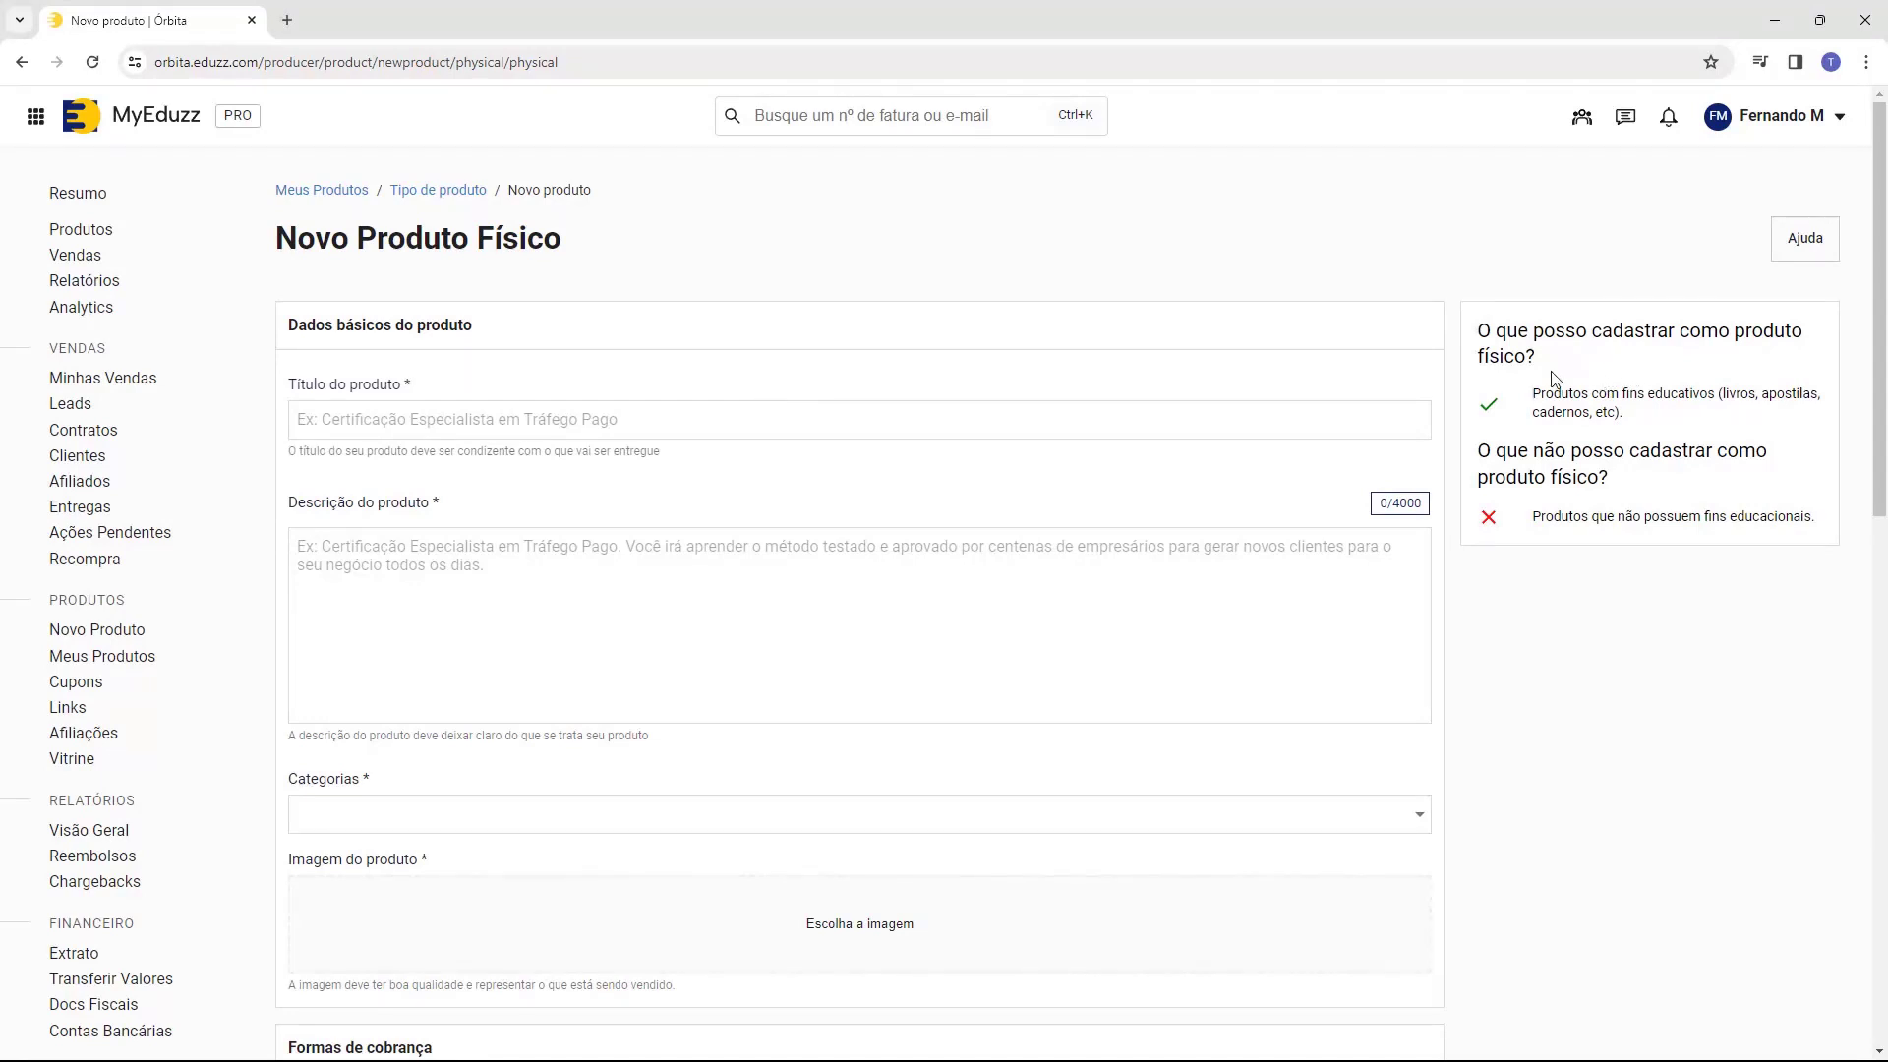
# Enter "Livro Host2b" as the title of the new physical product
pyautogui.moveTo(1534, 389); pyautogui.dragTo(1656, 389)
pyautogui.click(1704, 410)
pyautogui.moveTo(291, 397); pyautogui.dragTo(462, 420)
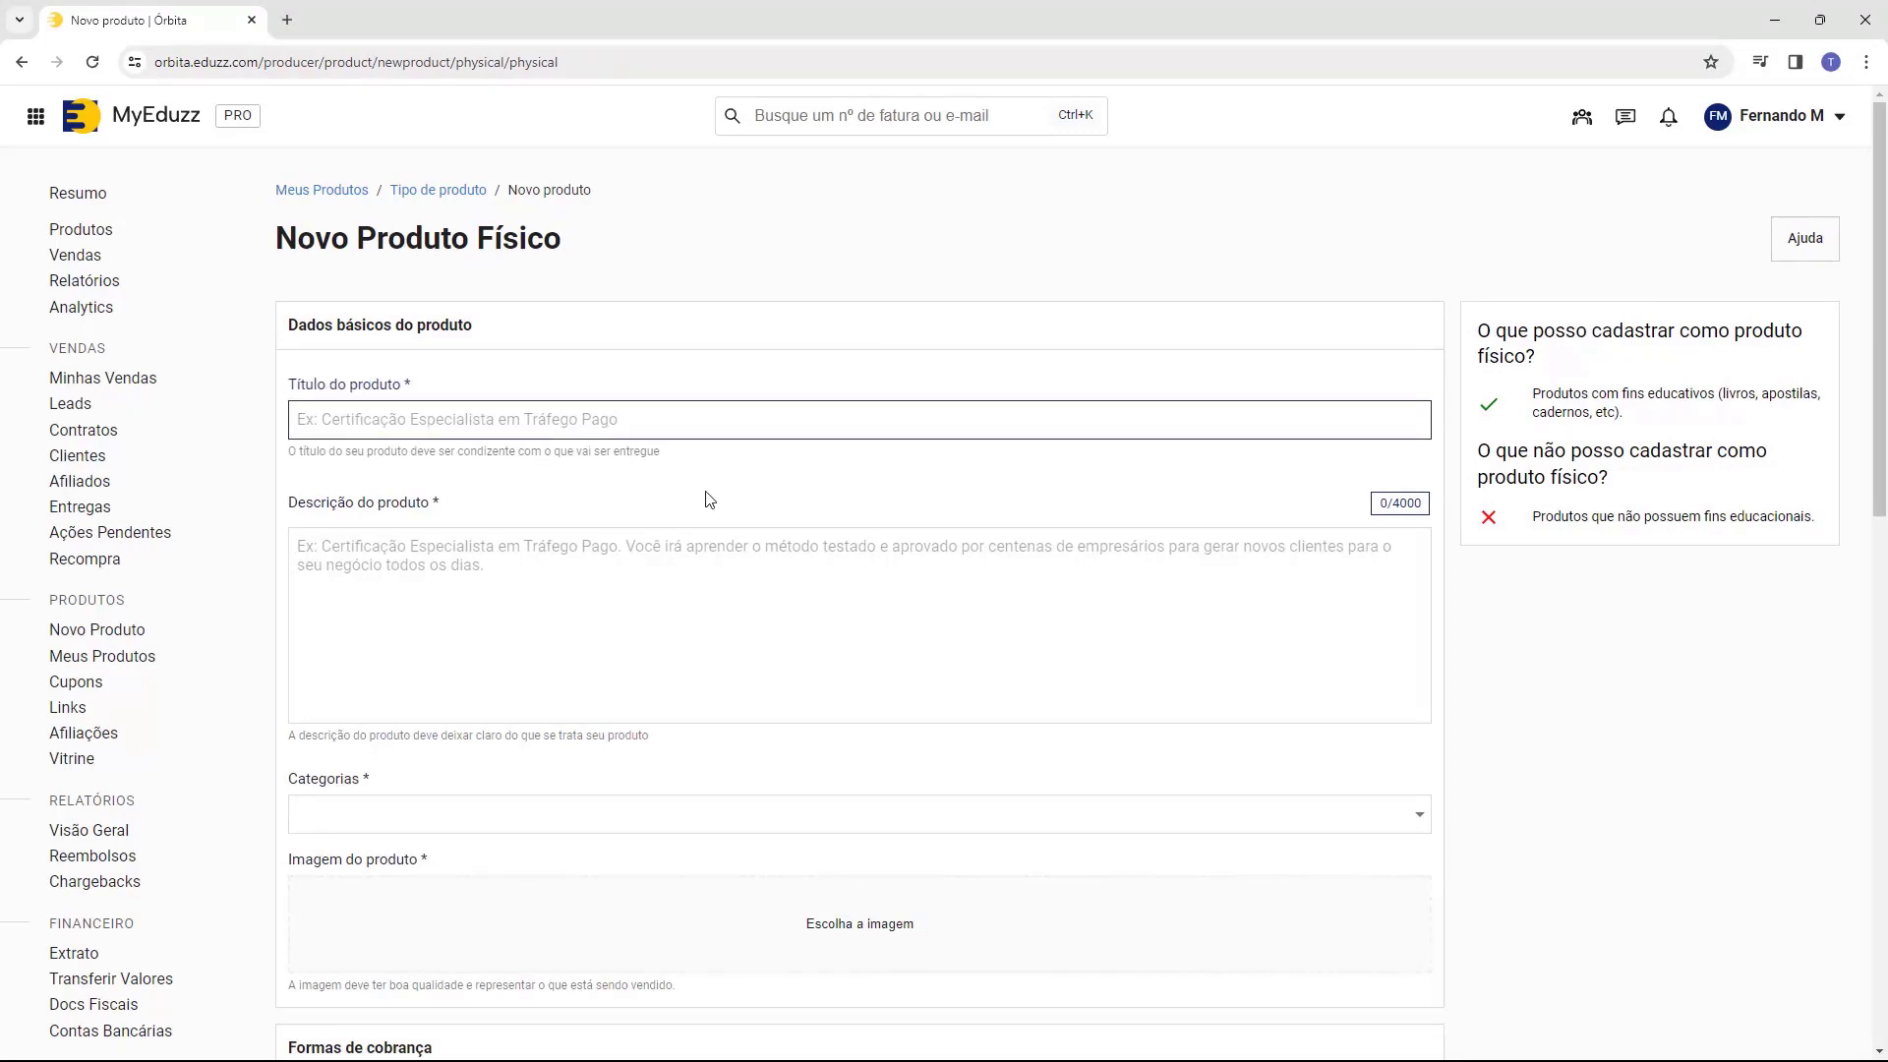
pyautogui.write('Li')
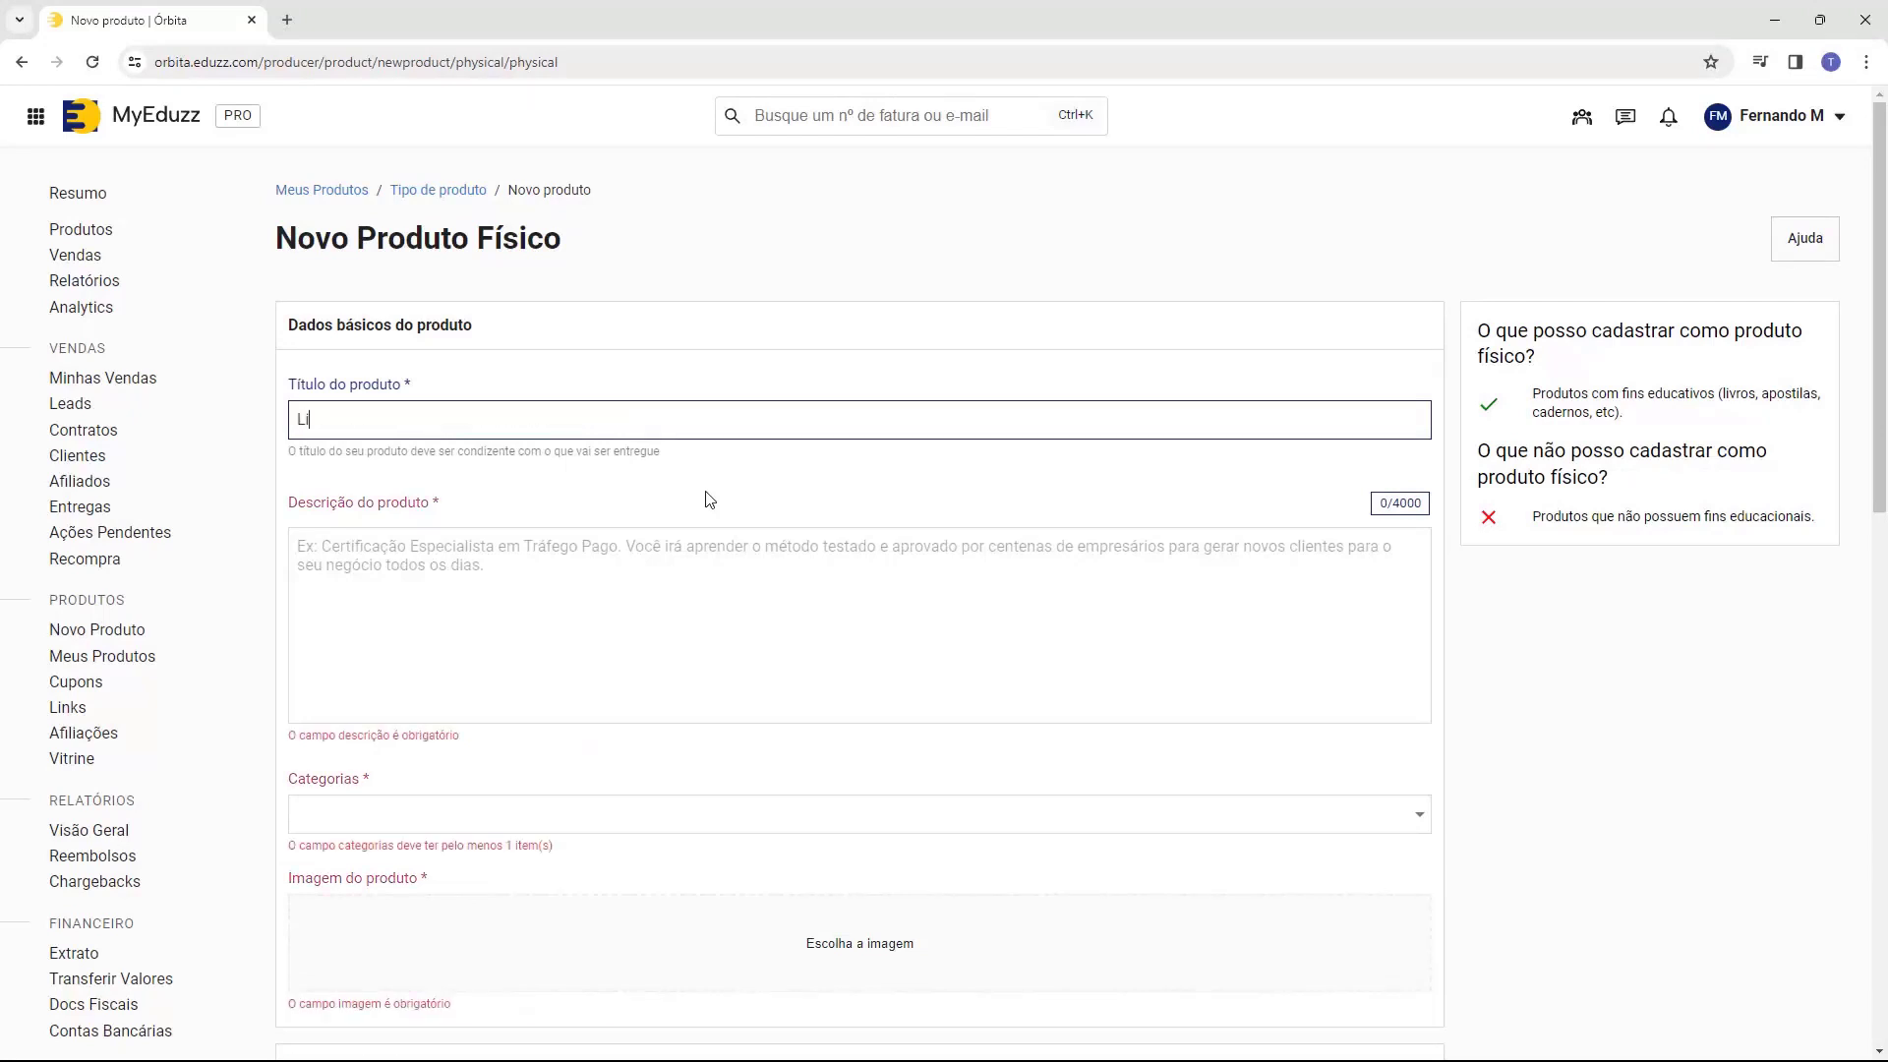
pyautogui.write('vro Host2b')
# Describe the product as "Desperte seu sucesso com nosso livro de marketing! Estratégias poderosas em cada página para impulsionar sua marca e aumentar as vendas"
pyautogui.scroll(-1, 344, 433)
pyautogui.click(344, 455)
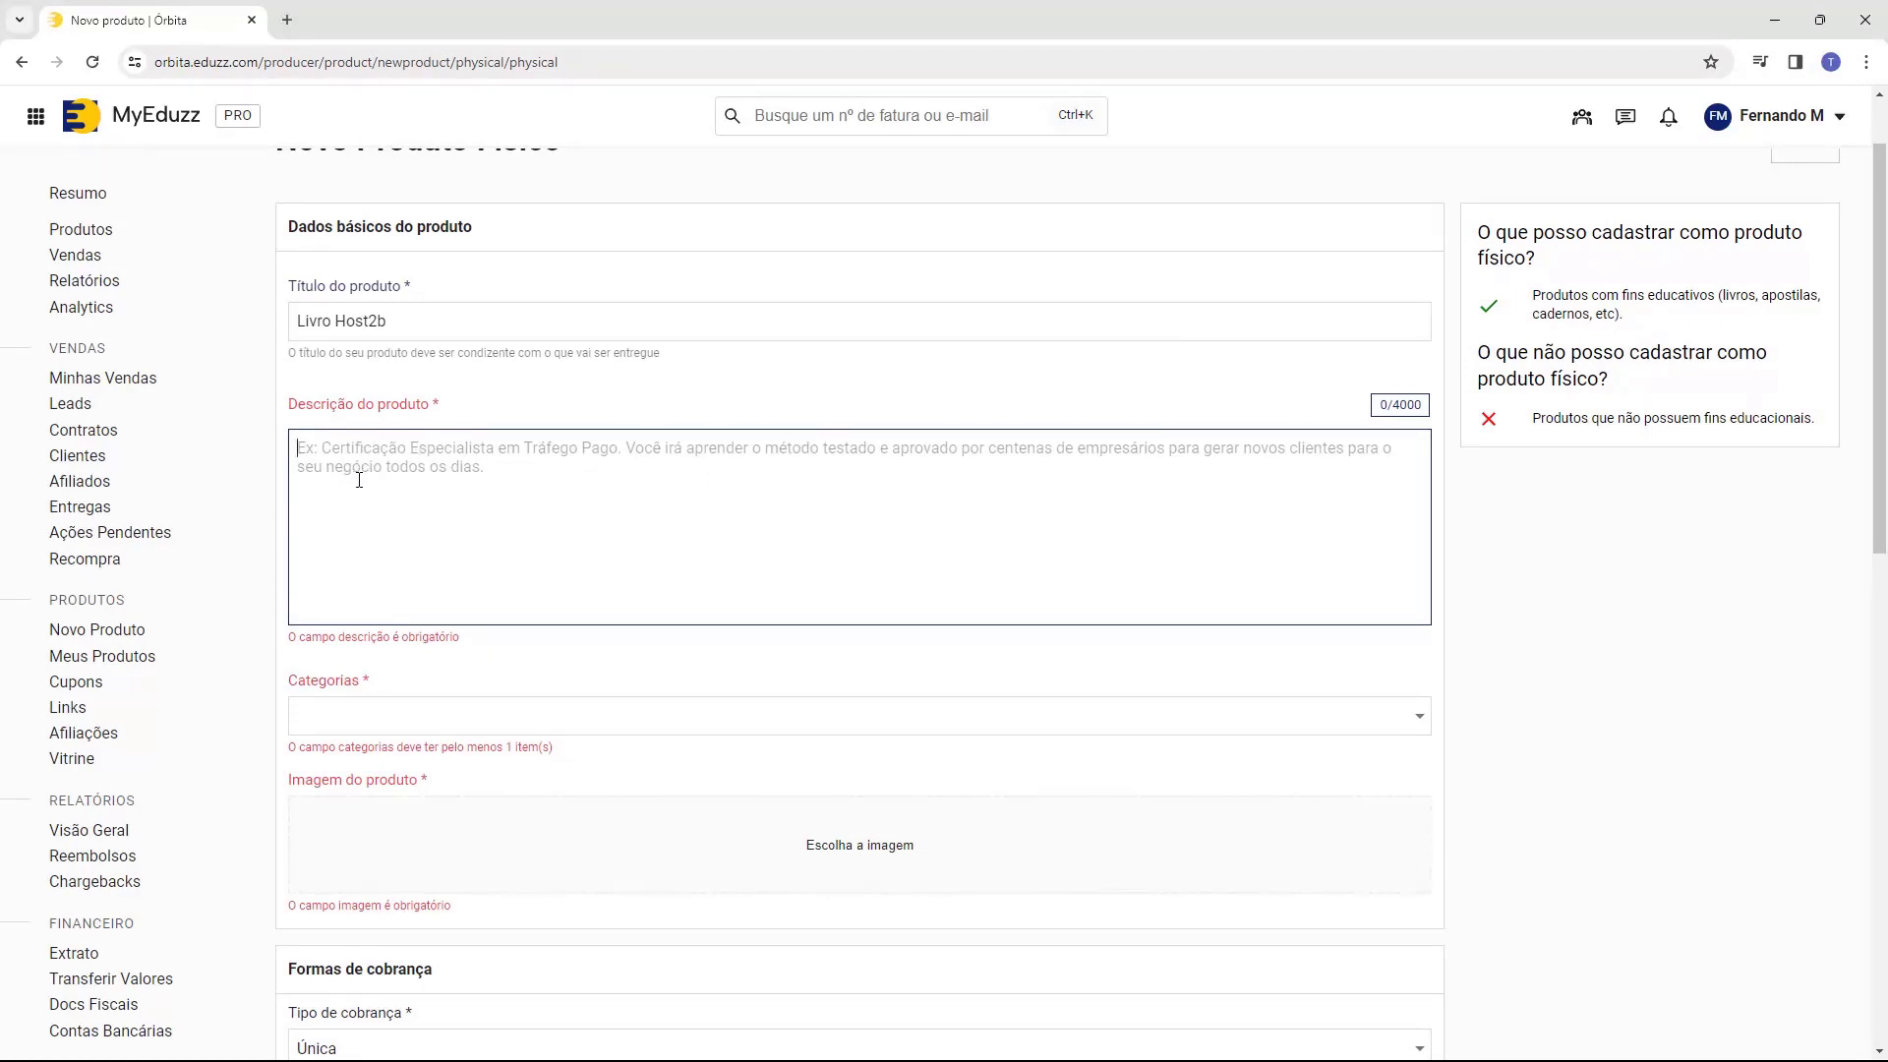
pyautogui.write('Desperte seu sucesso com nosso livro de marketing! Estratégias poderosas em cada página para impulsionar sua marca e aumentar as vendas')
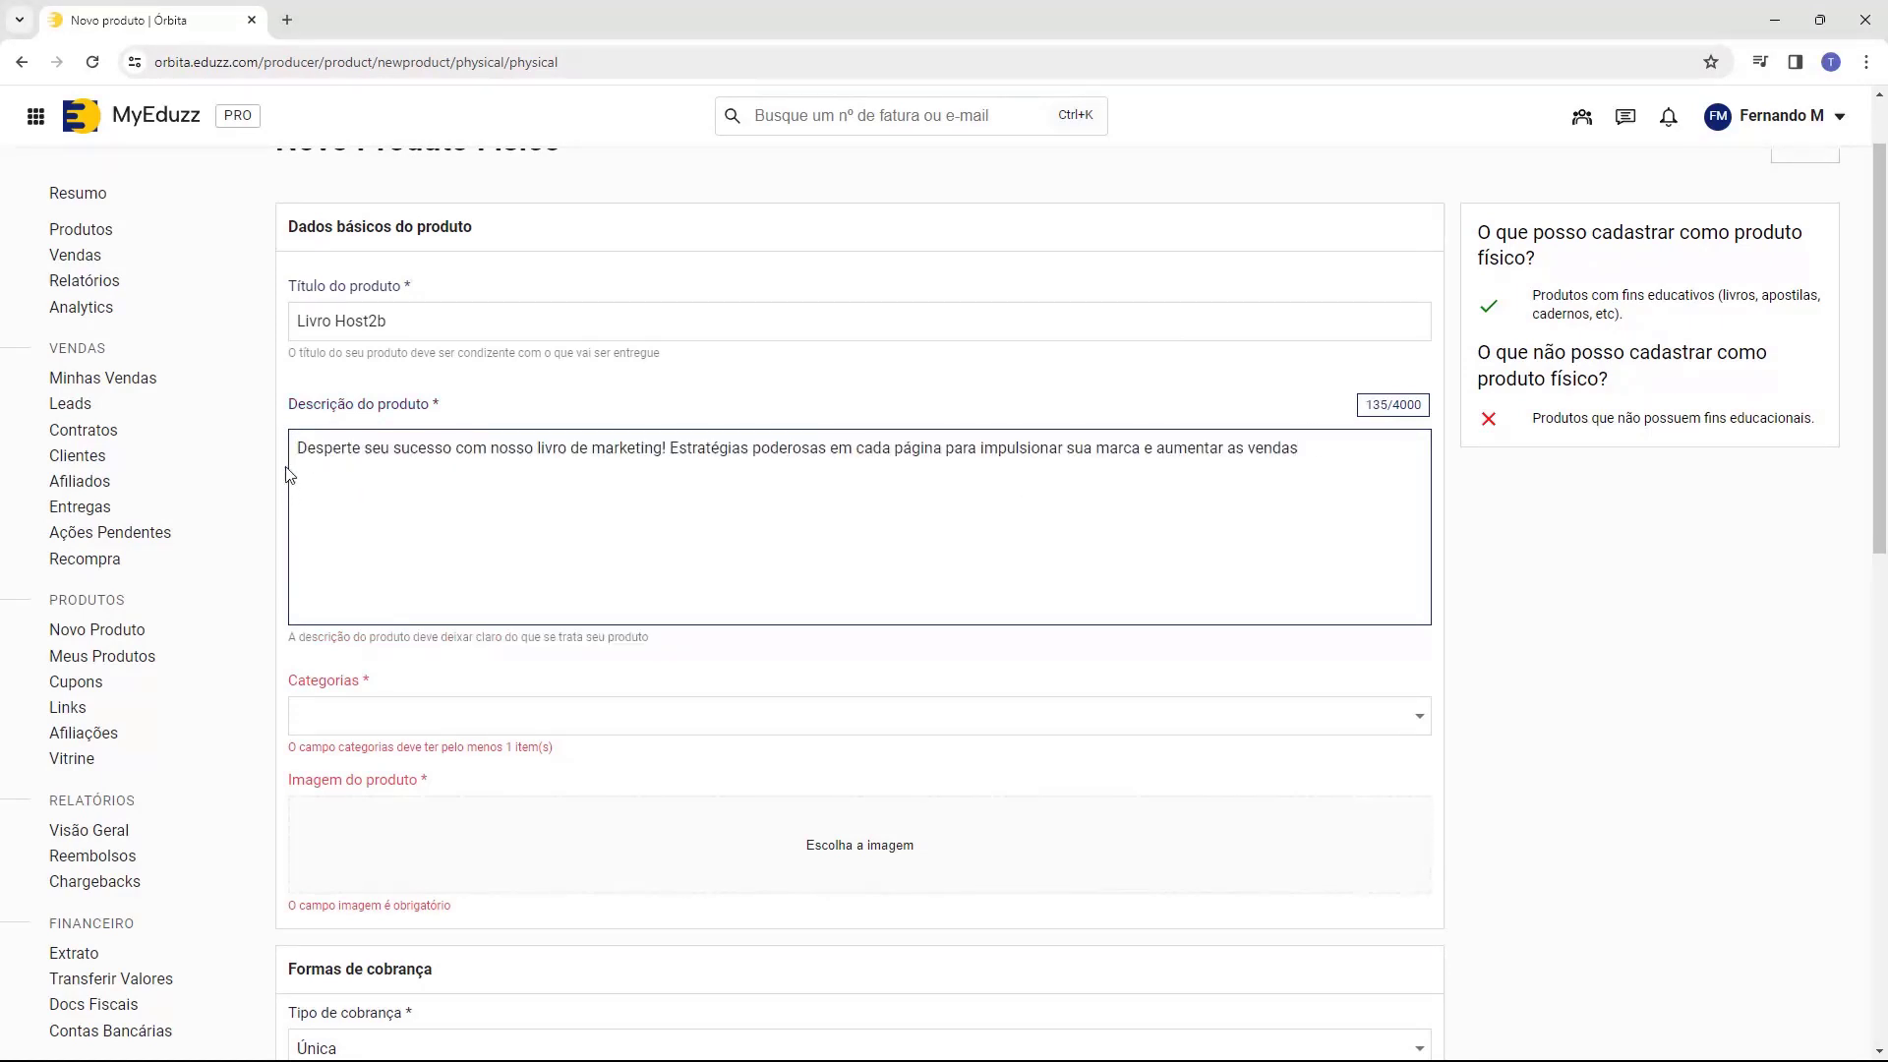
pyautogui.moveTo(293, 462); pyautogui.dragTo(1398, 529)
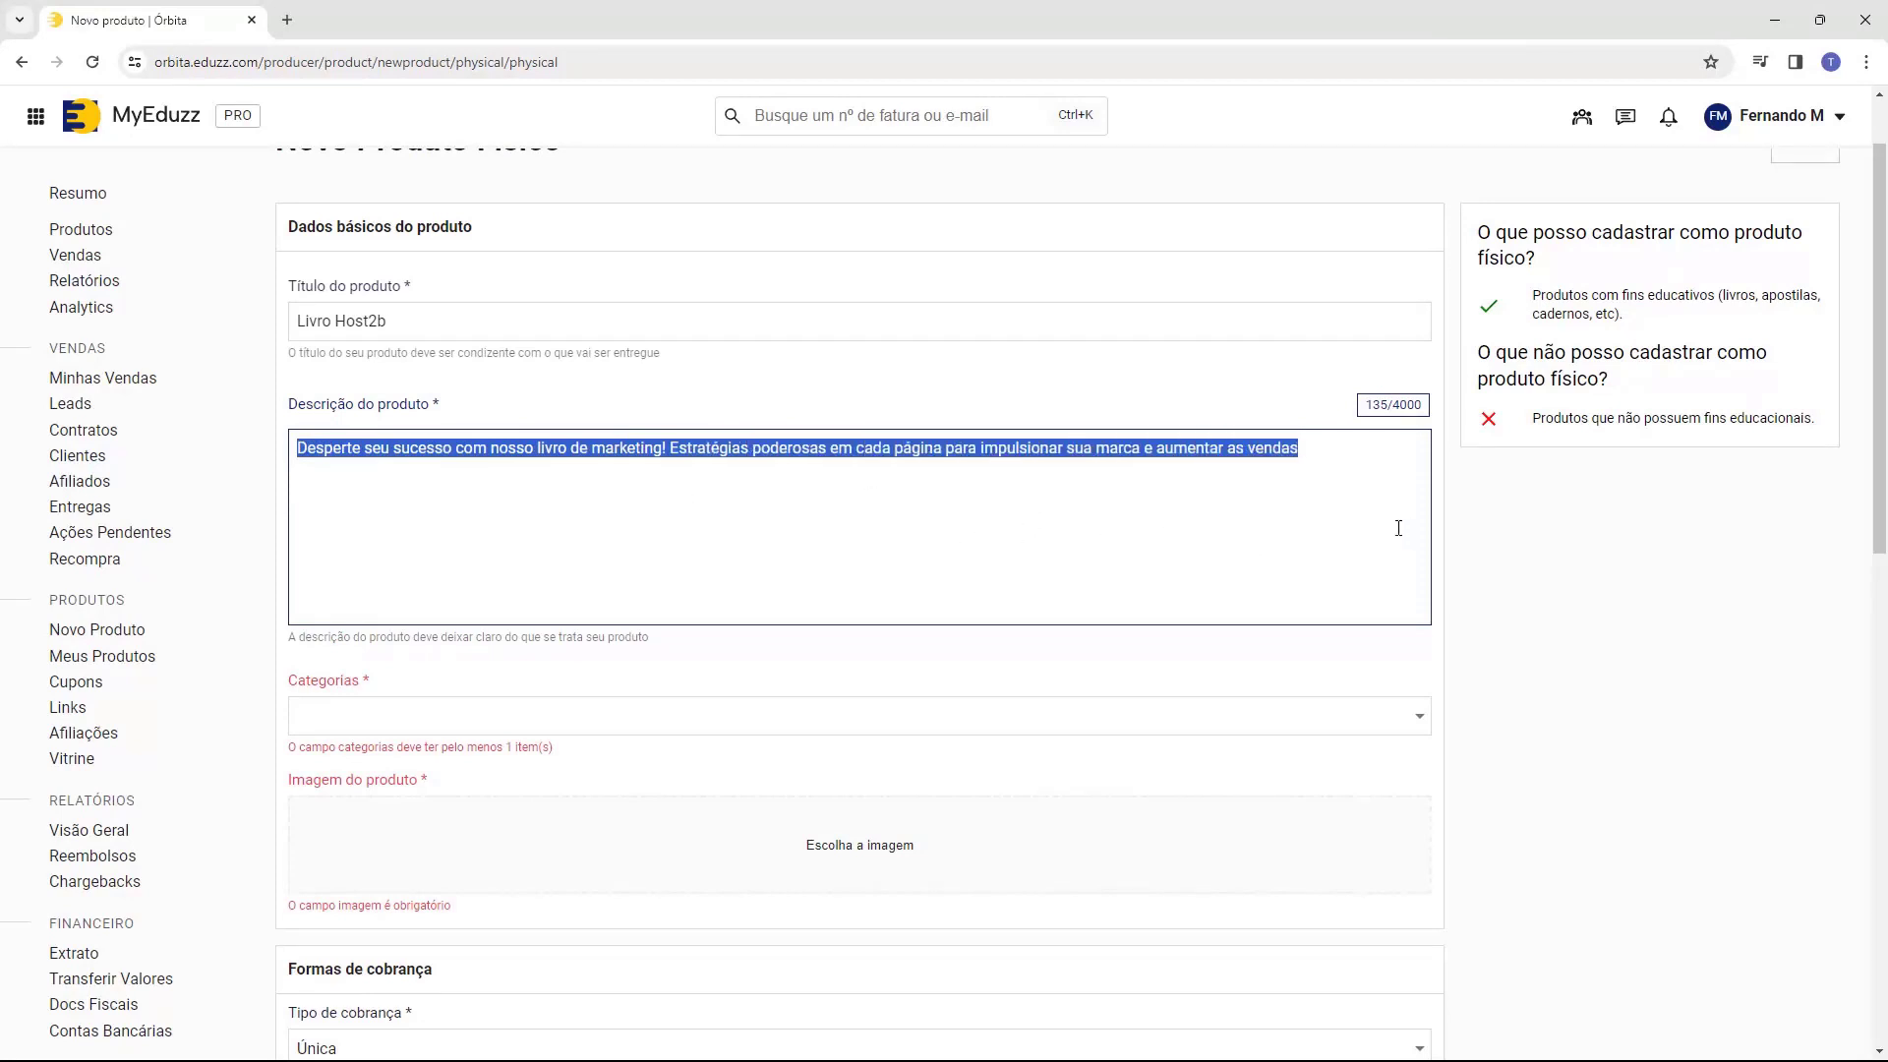
pyautogui.click(1226, 517)
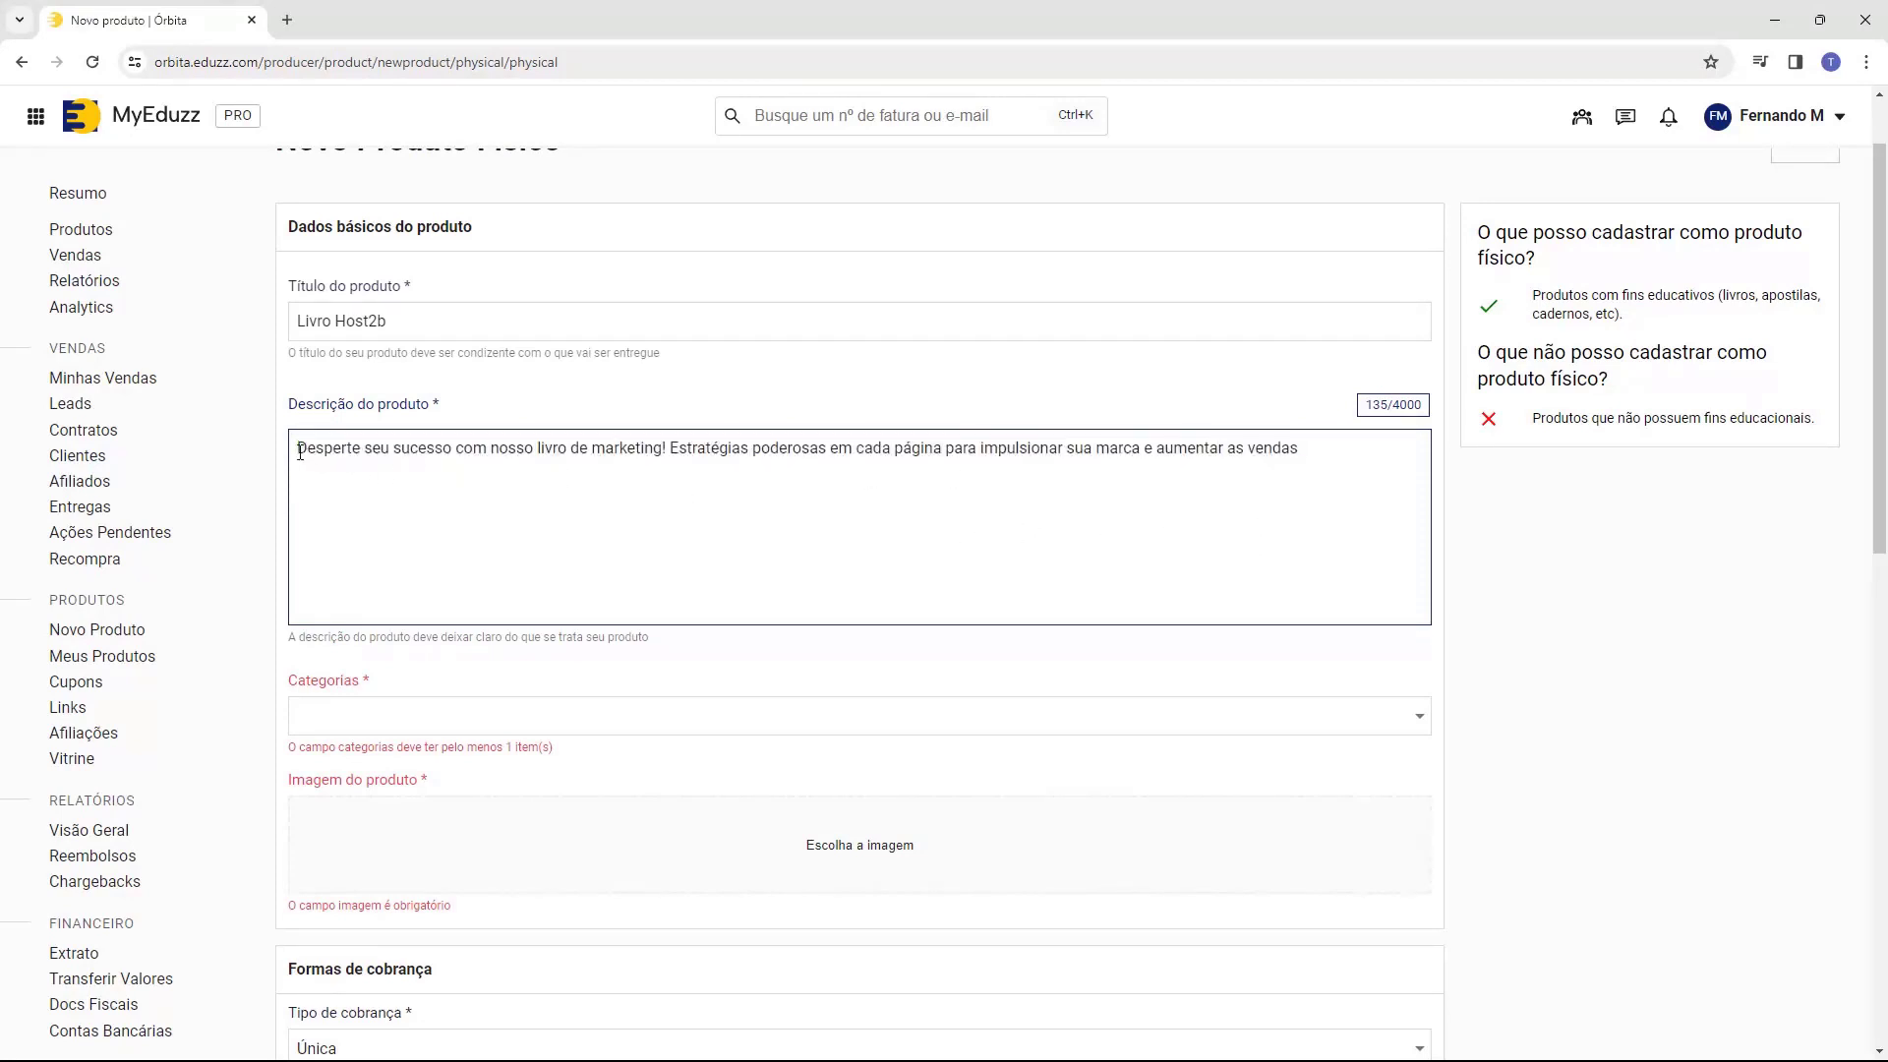
pyautogui.moveTo(300, 451); pyautogui.dragTo(433, 458)
pyautogui.moveTo(665, 455); pyautogui.dragTo(1224, 460)
pyautogui.click(1211, 464)
# Assign the category Empreendedorismo to the product
pyautogui.scroll(-2, 386, 463)
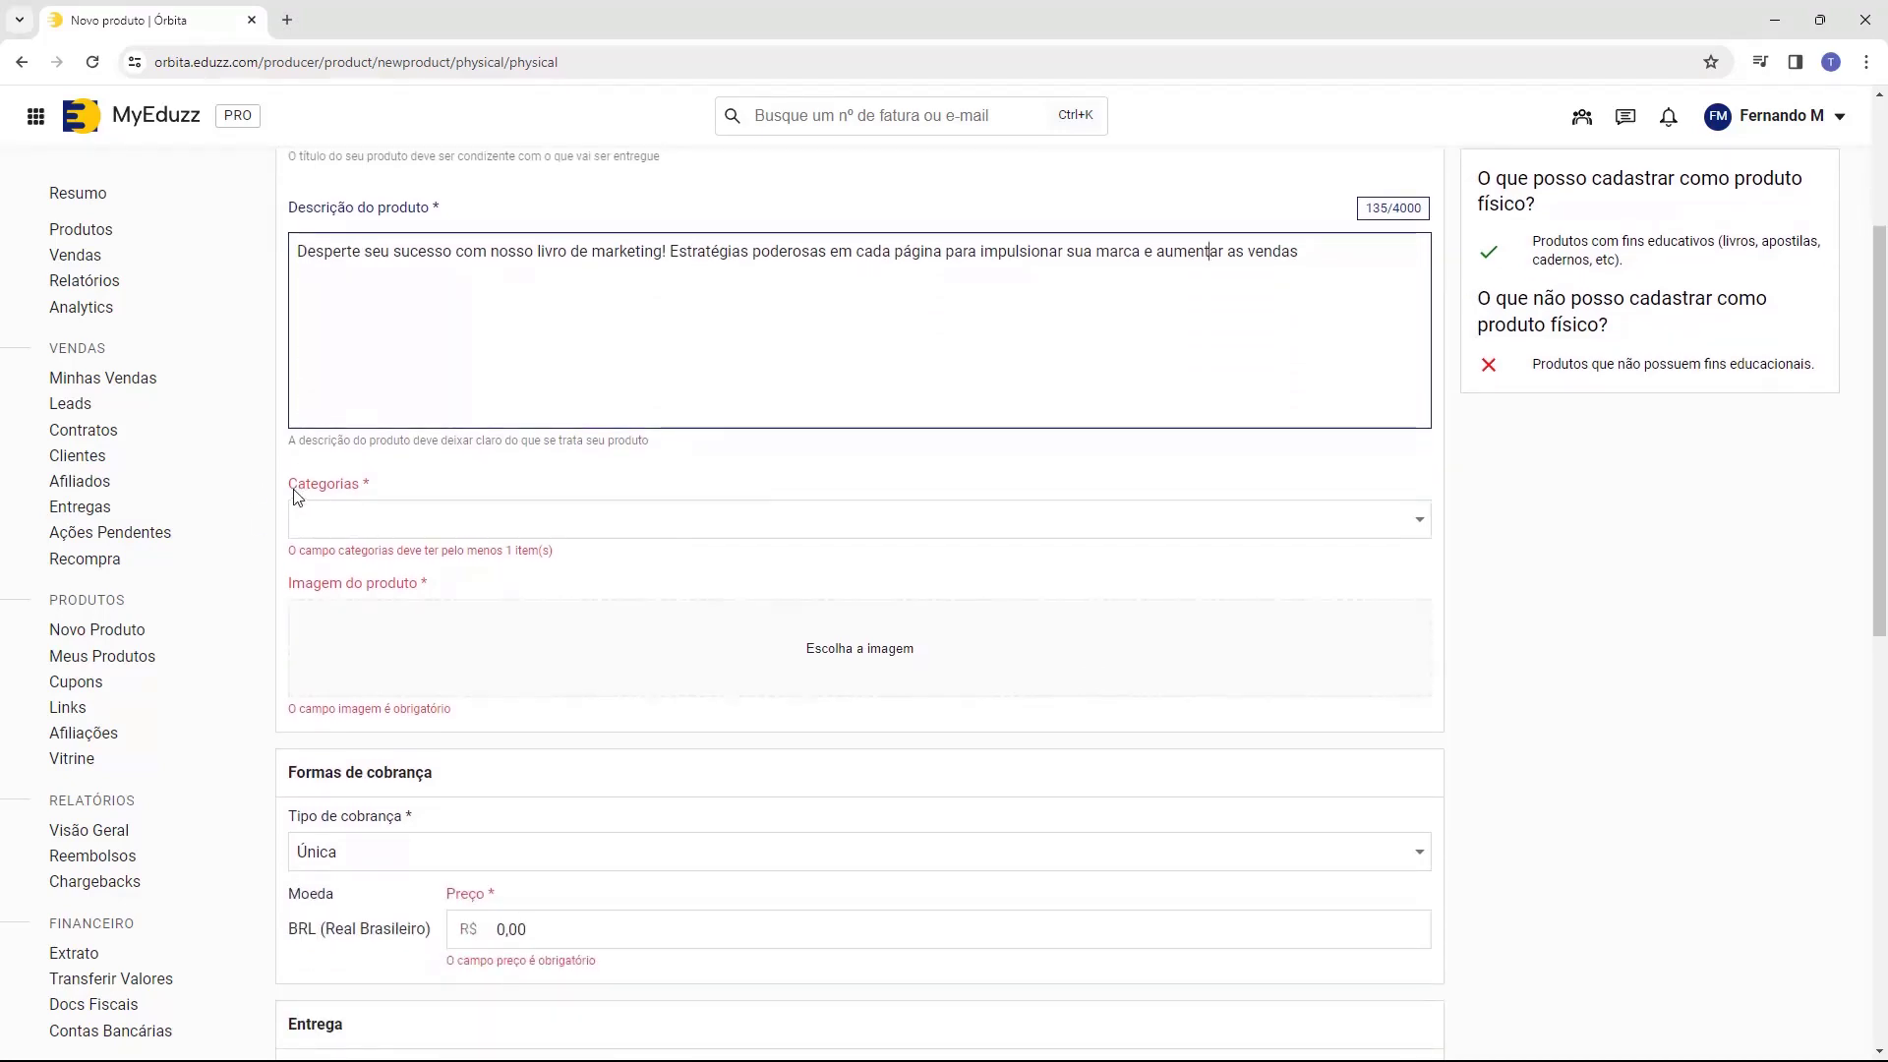
pyautogui.click(418, 532)
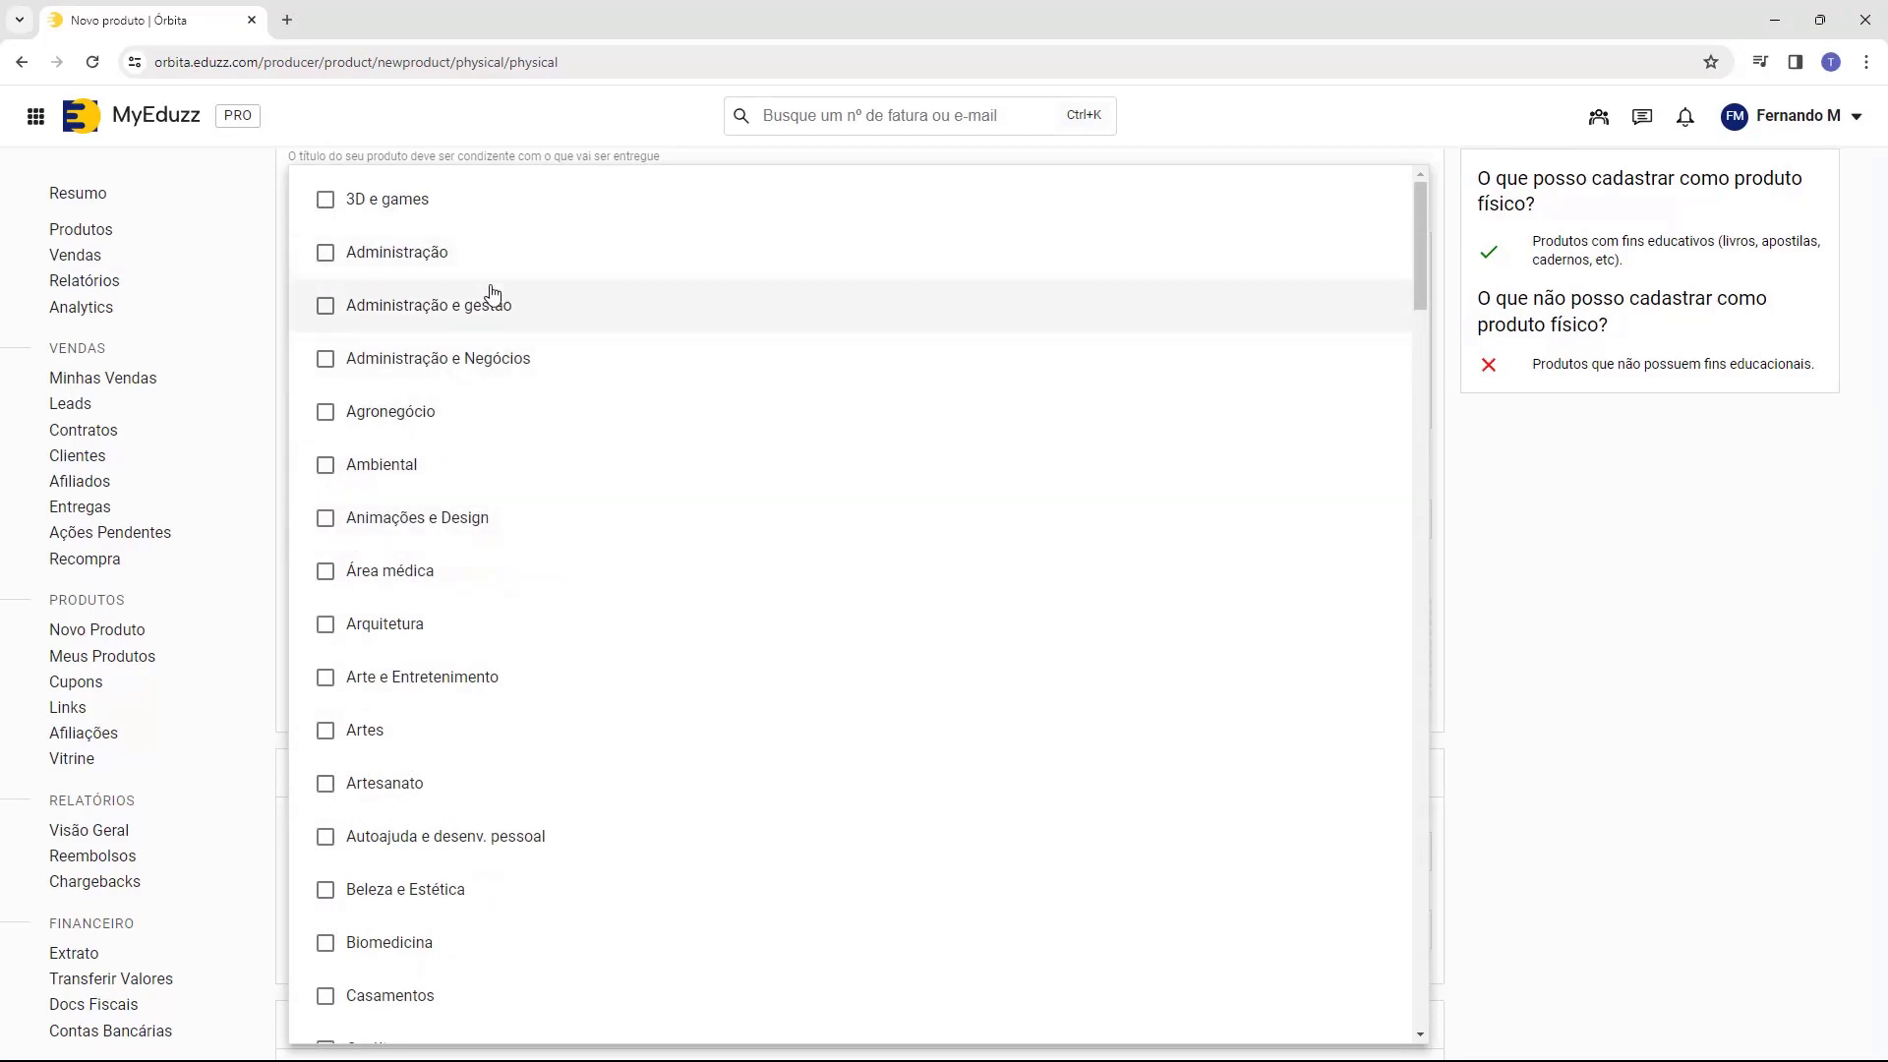
pyautogui.scroll(-10, 492, 293)
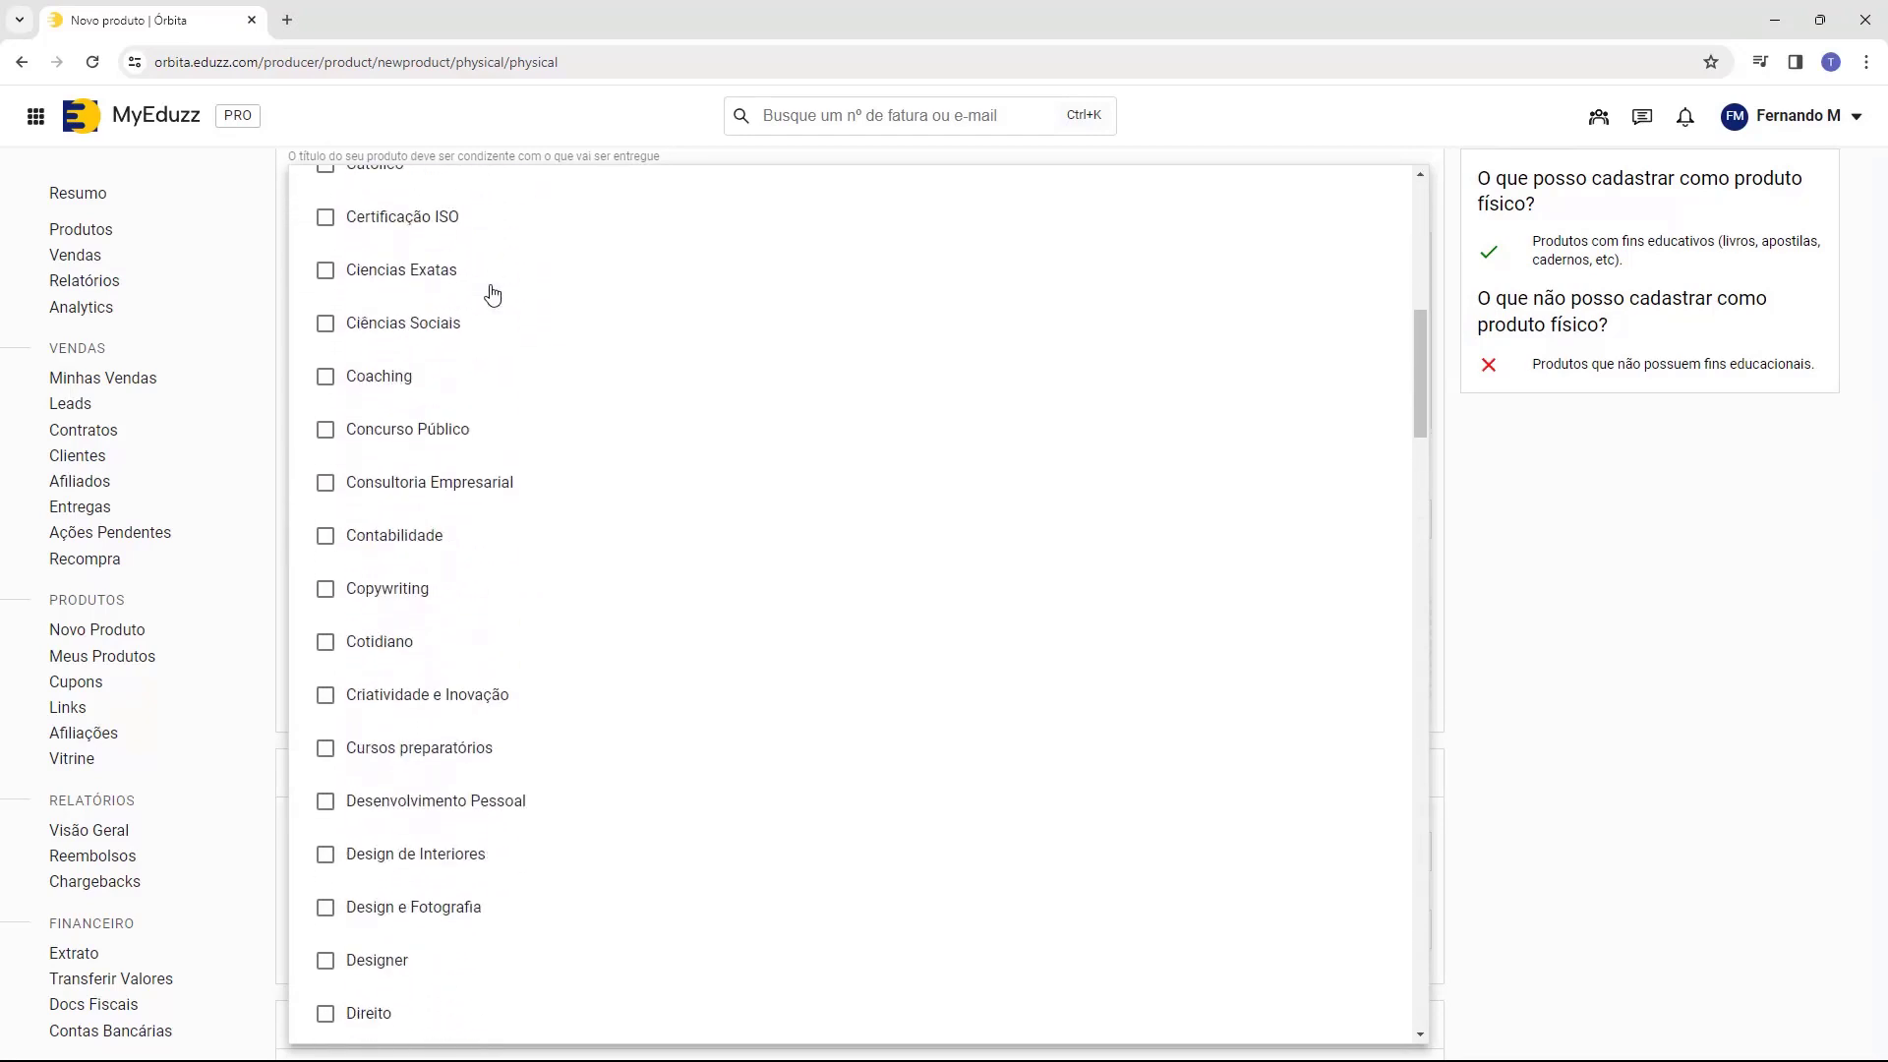
pyautogui.scroll(-6, 492, 295)
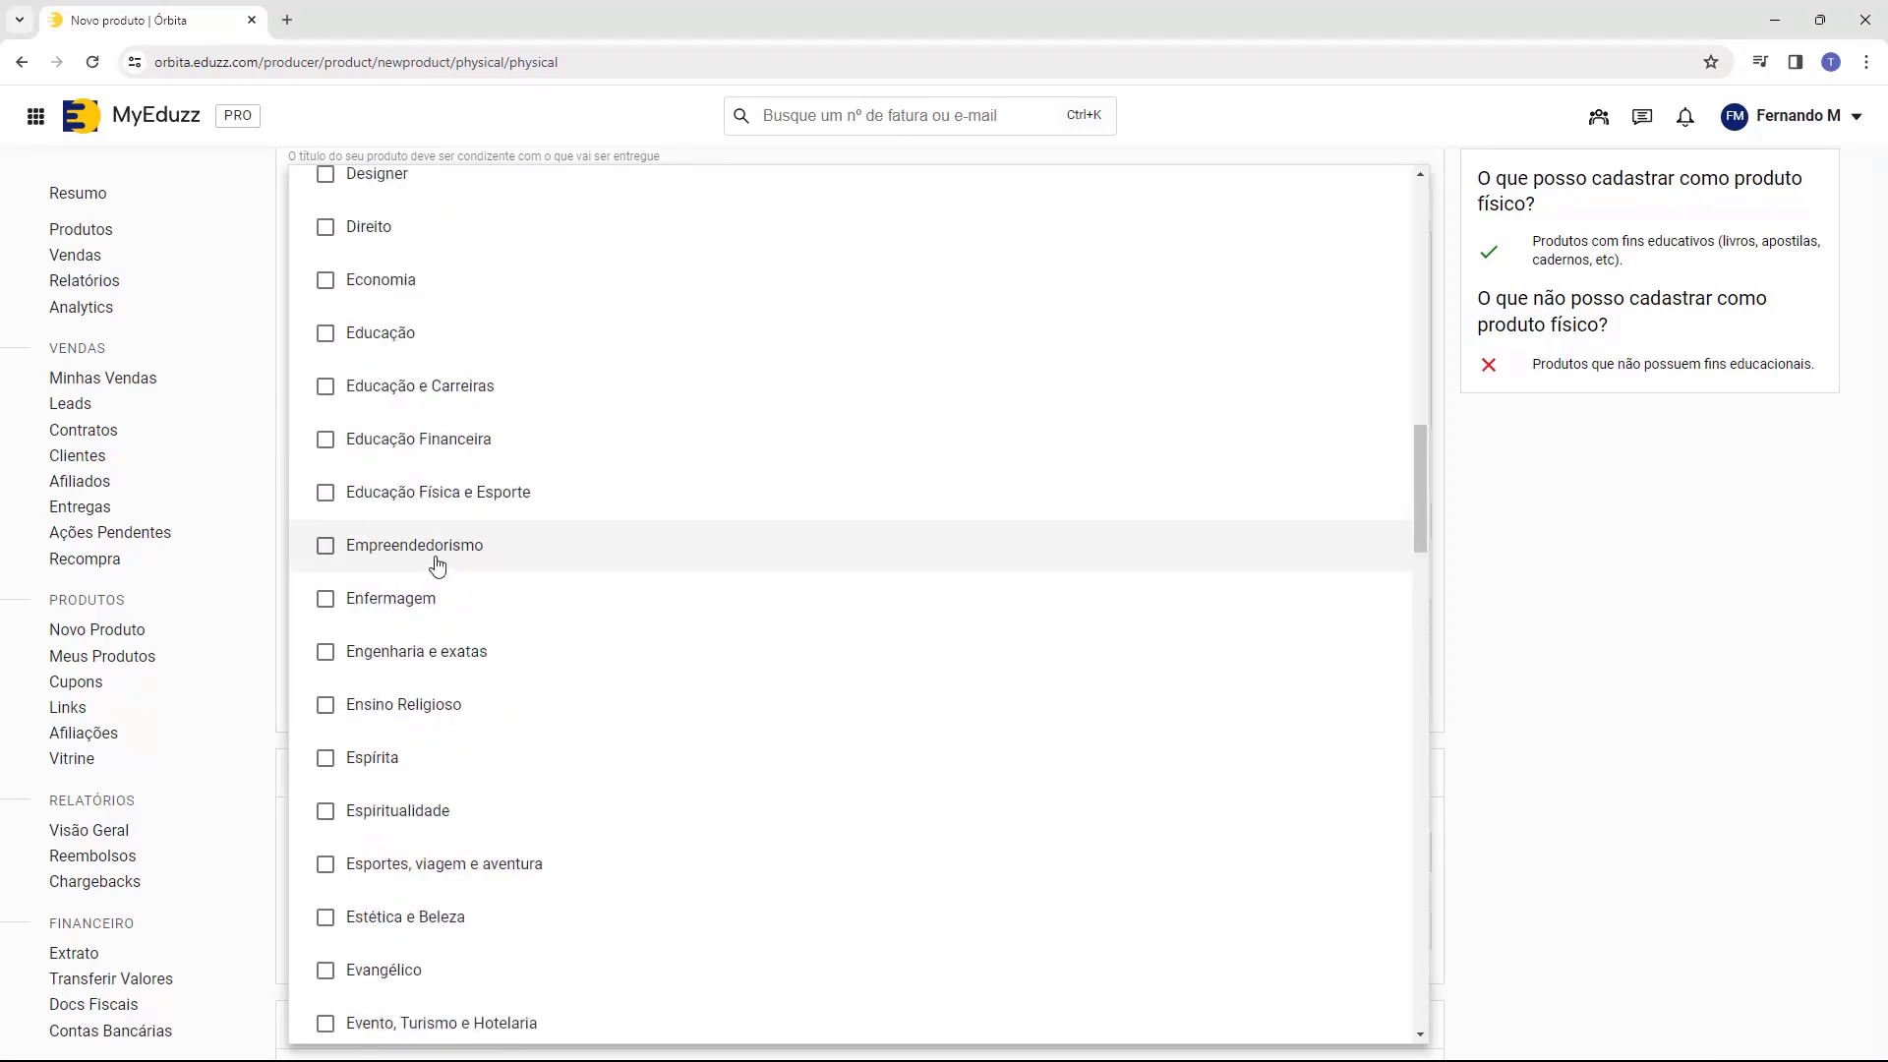
pyautogui.click(380, 556)
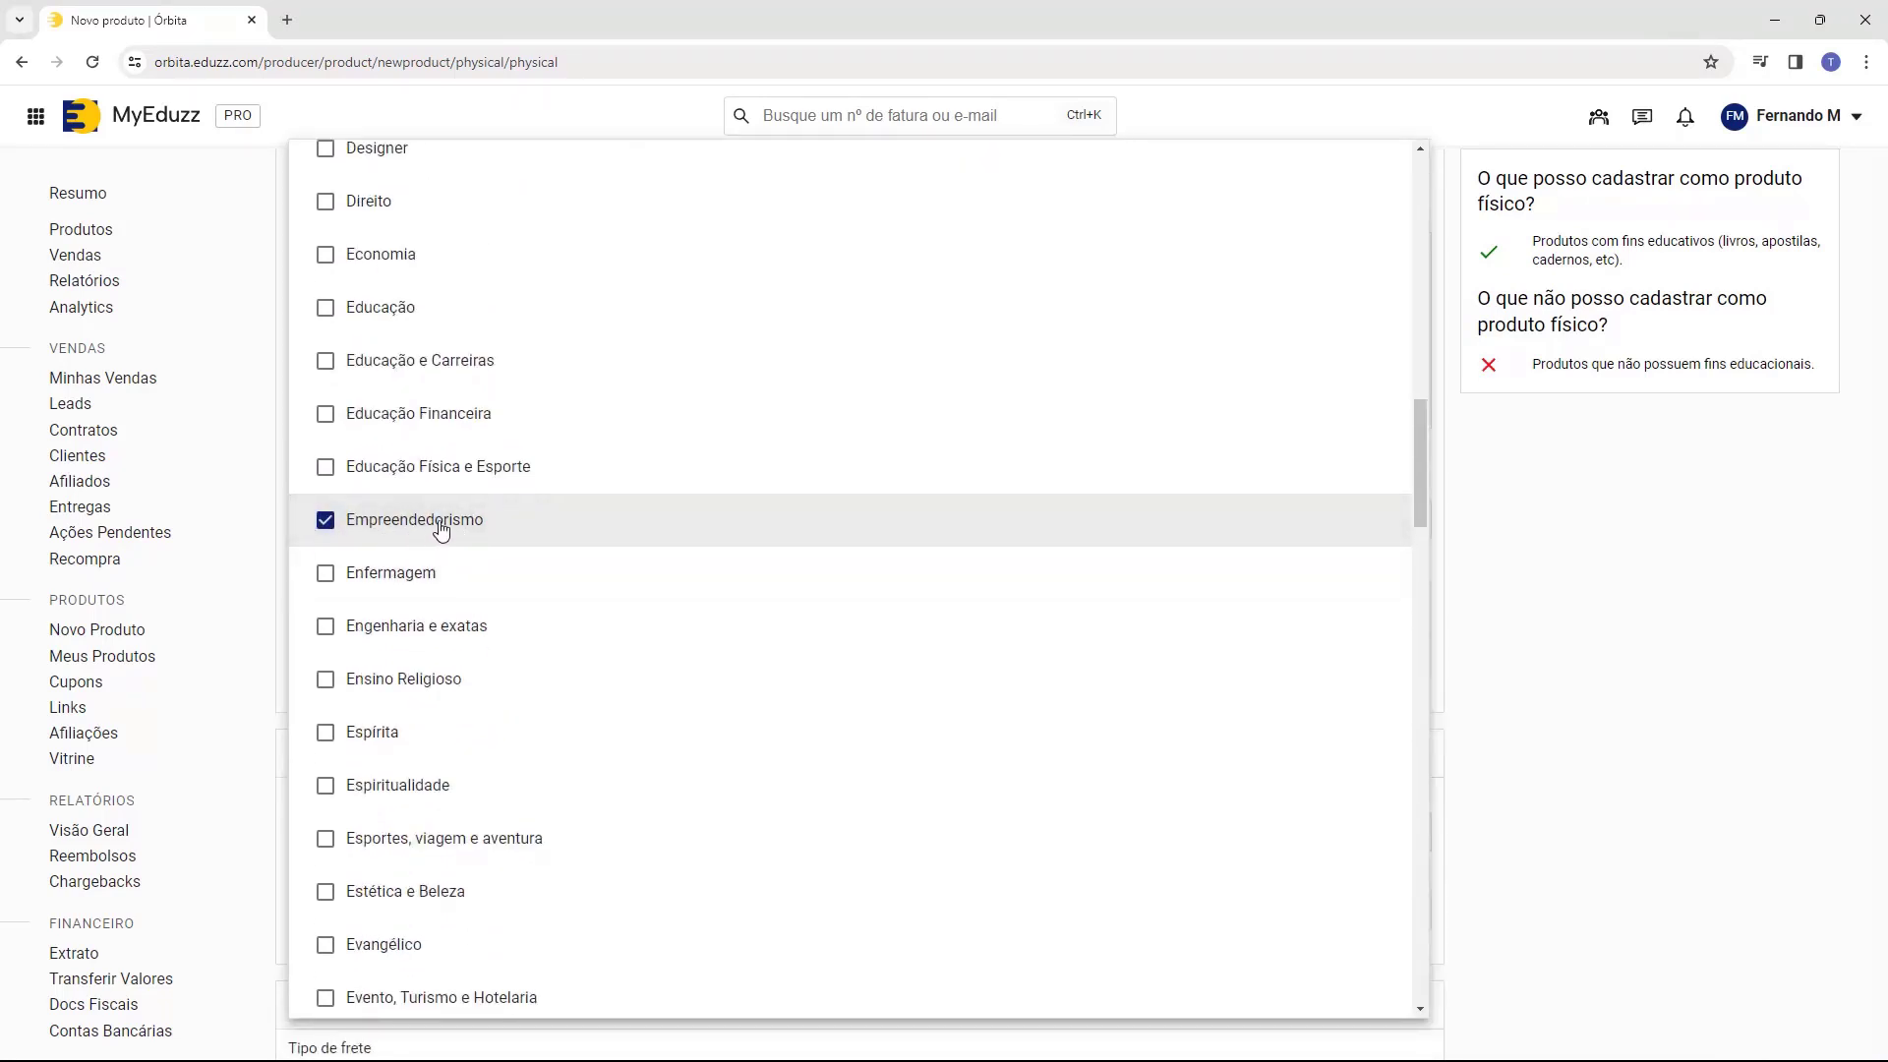
pyautogui.scroll(-7, 418, 393)
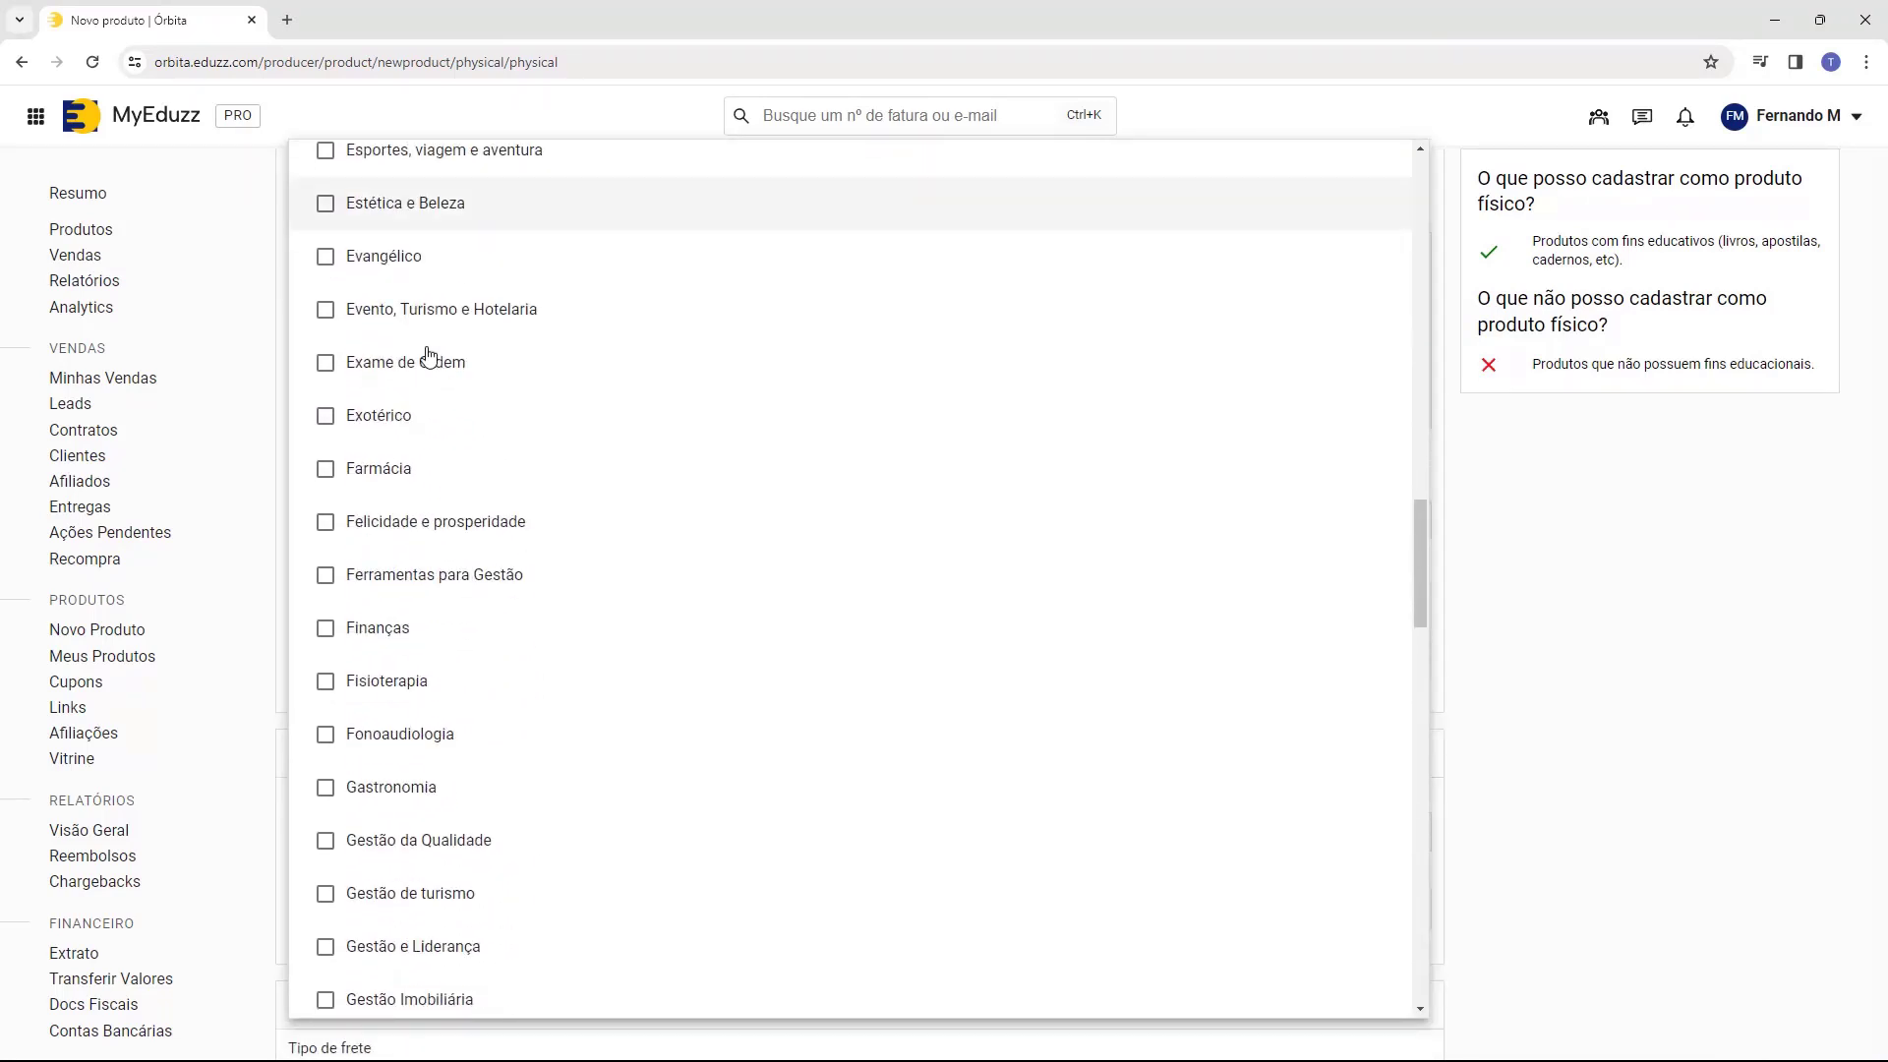
pyautogui.click(268, 453)
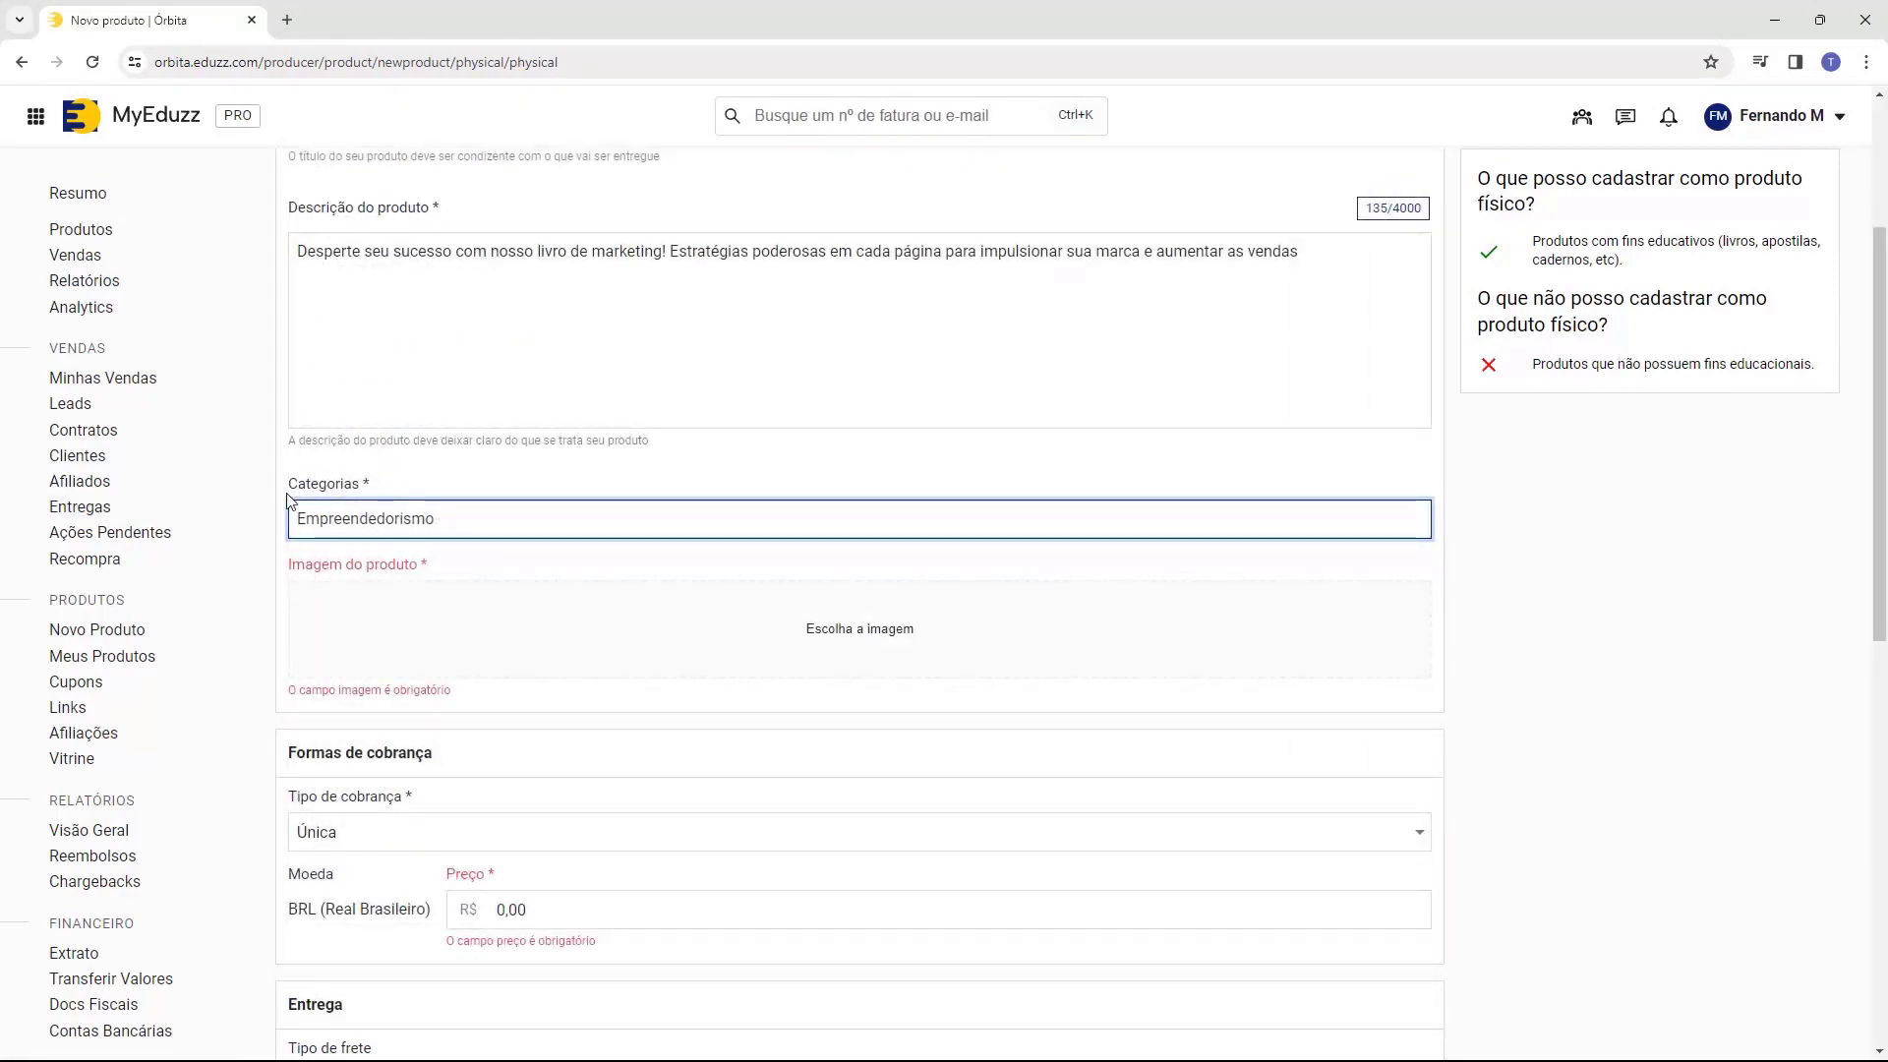
# Upload the blue host2b logo picture as the product image
pyautogui.scroll(-2, 304, 398)
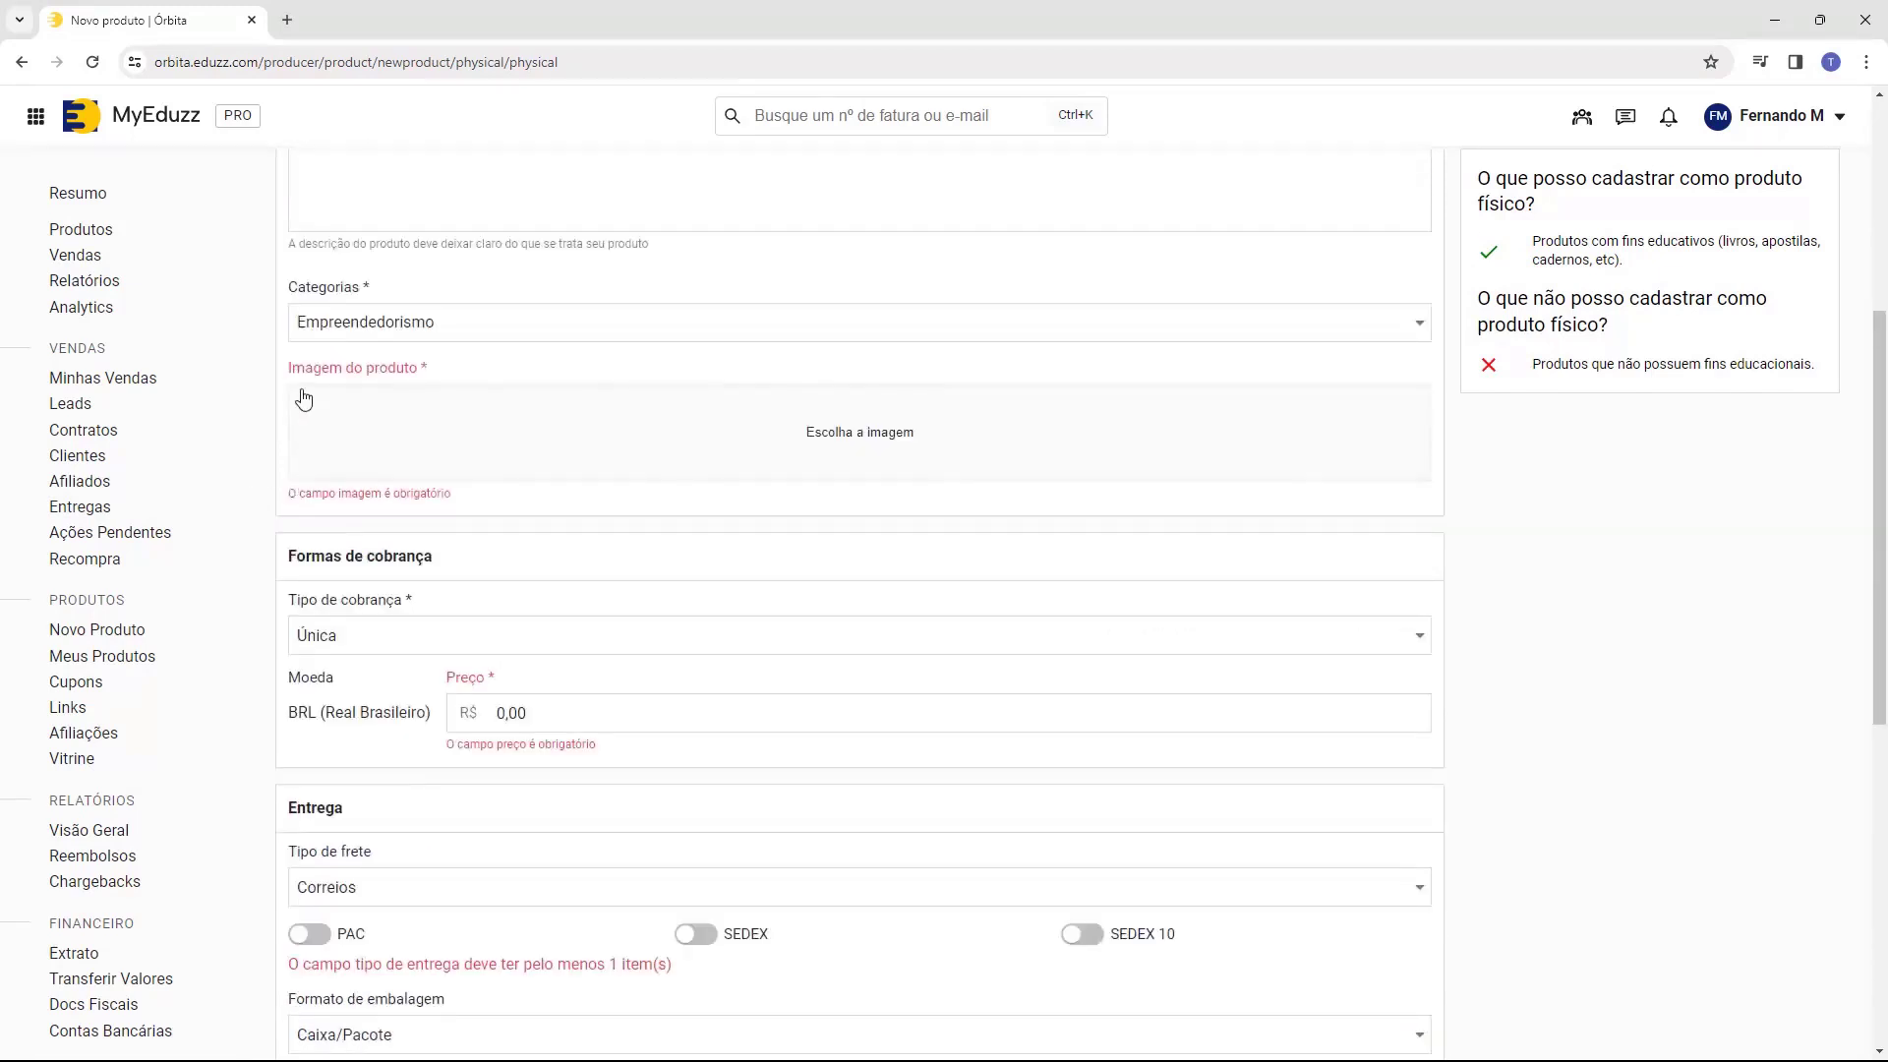
pyautogui.moveTo(291, 369); pyautogui.dragTo(379, 363)
pyautogui.click(431, 371)
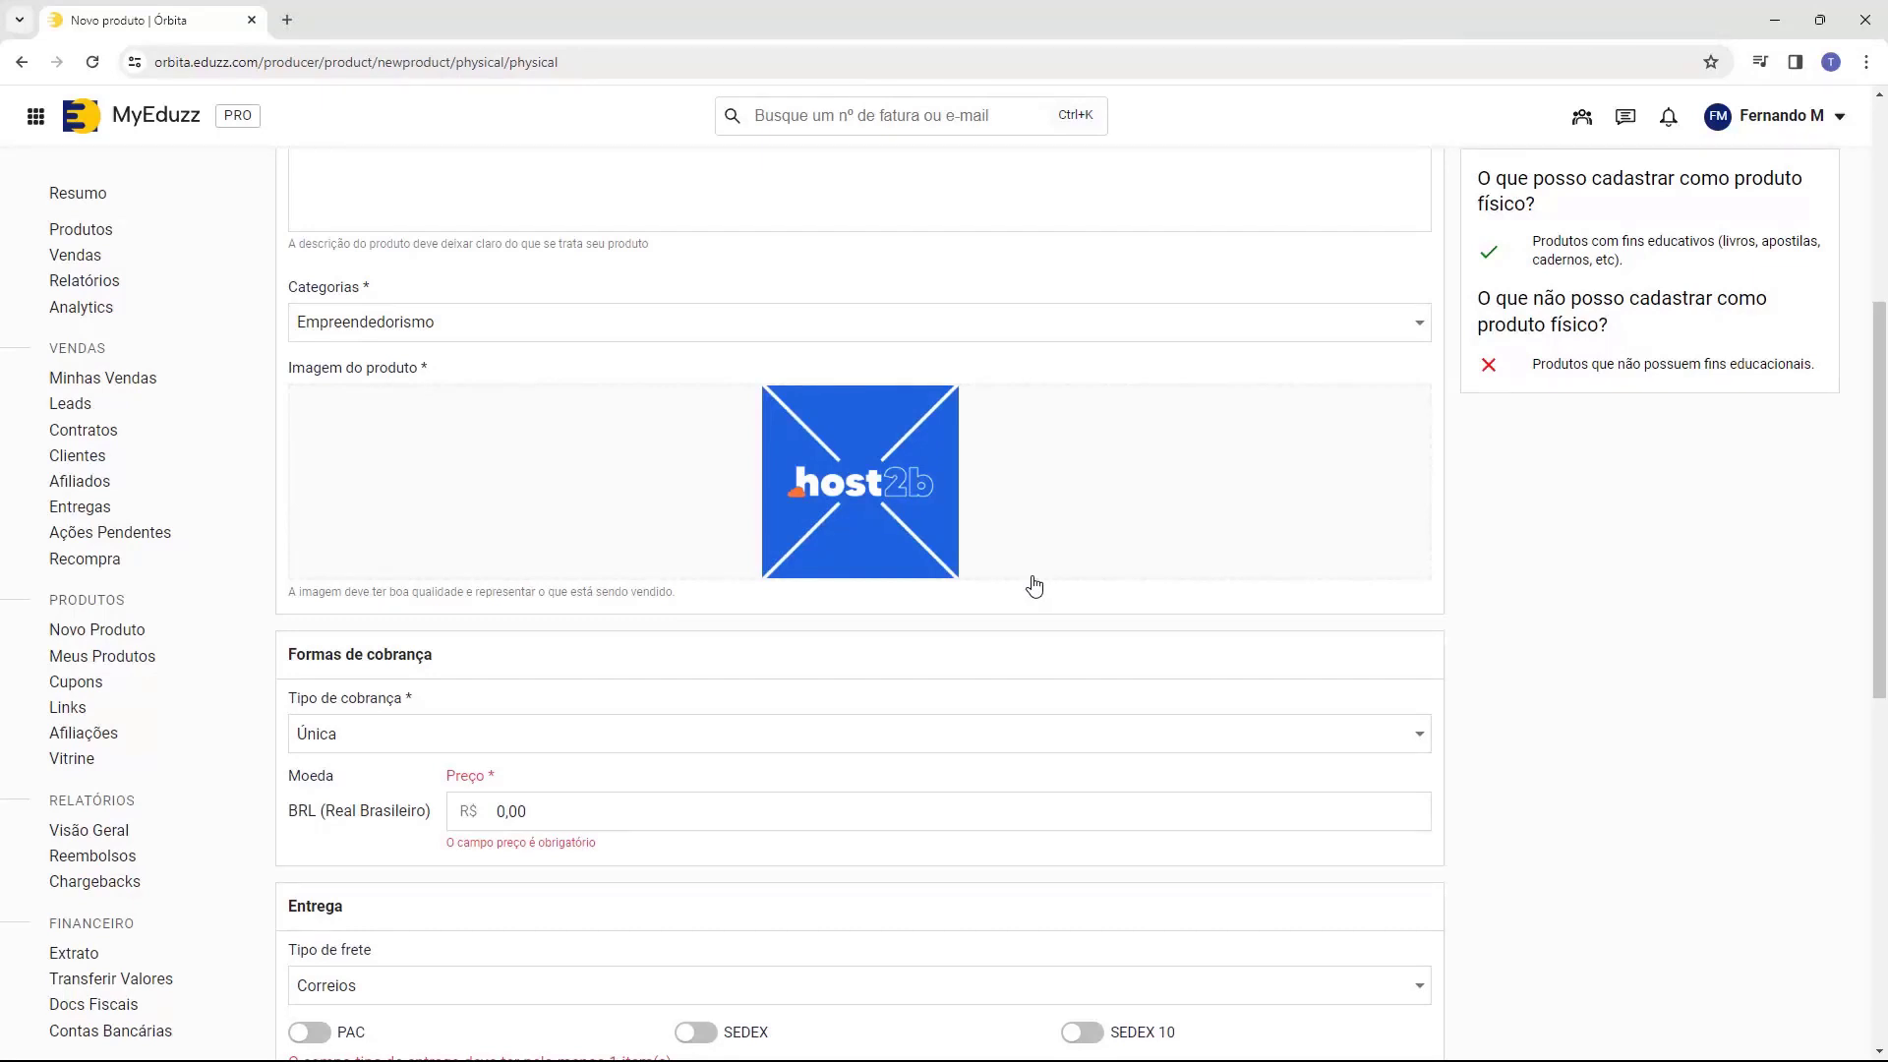
# Choose Única as the product's billing type
pyautogui.scroll(-2, 1034, 587)
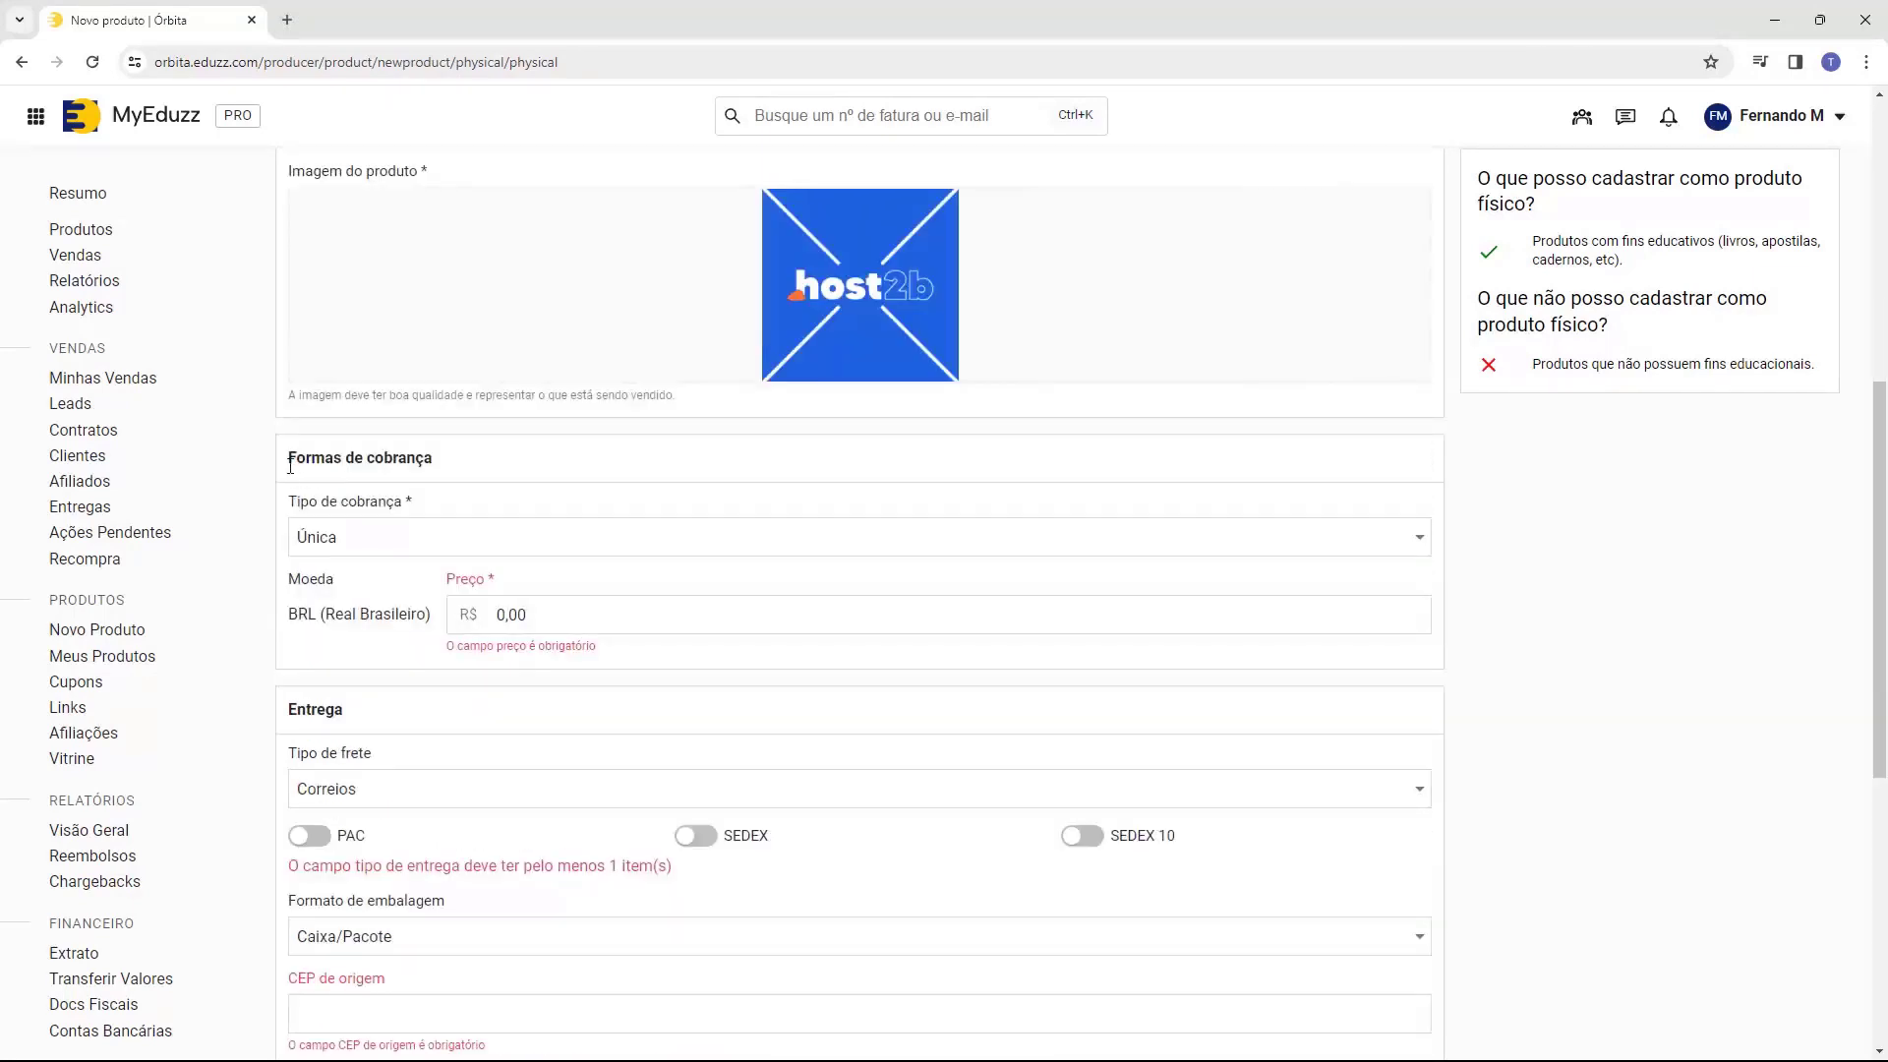
pyautogui.moveTo(288, 458); pyautogui.dragTo(403, 467)
pyautogui.click(405, 467)
pyautogui.moveTo(289, 503); pyautogui.dragTo(352, 537)
pyautogui.click(351, 531)
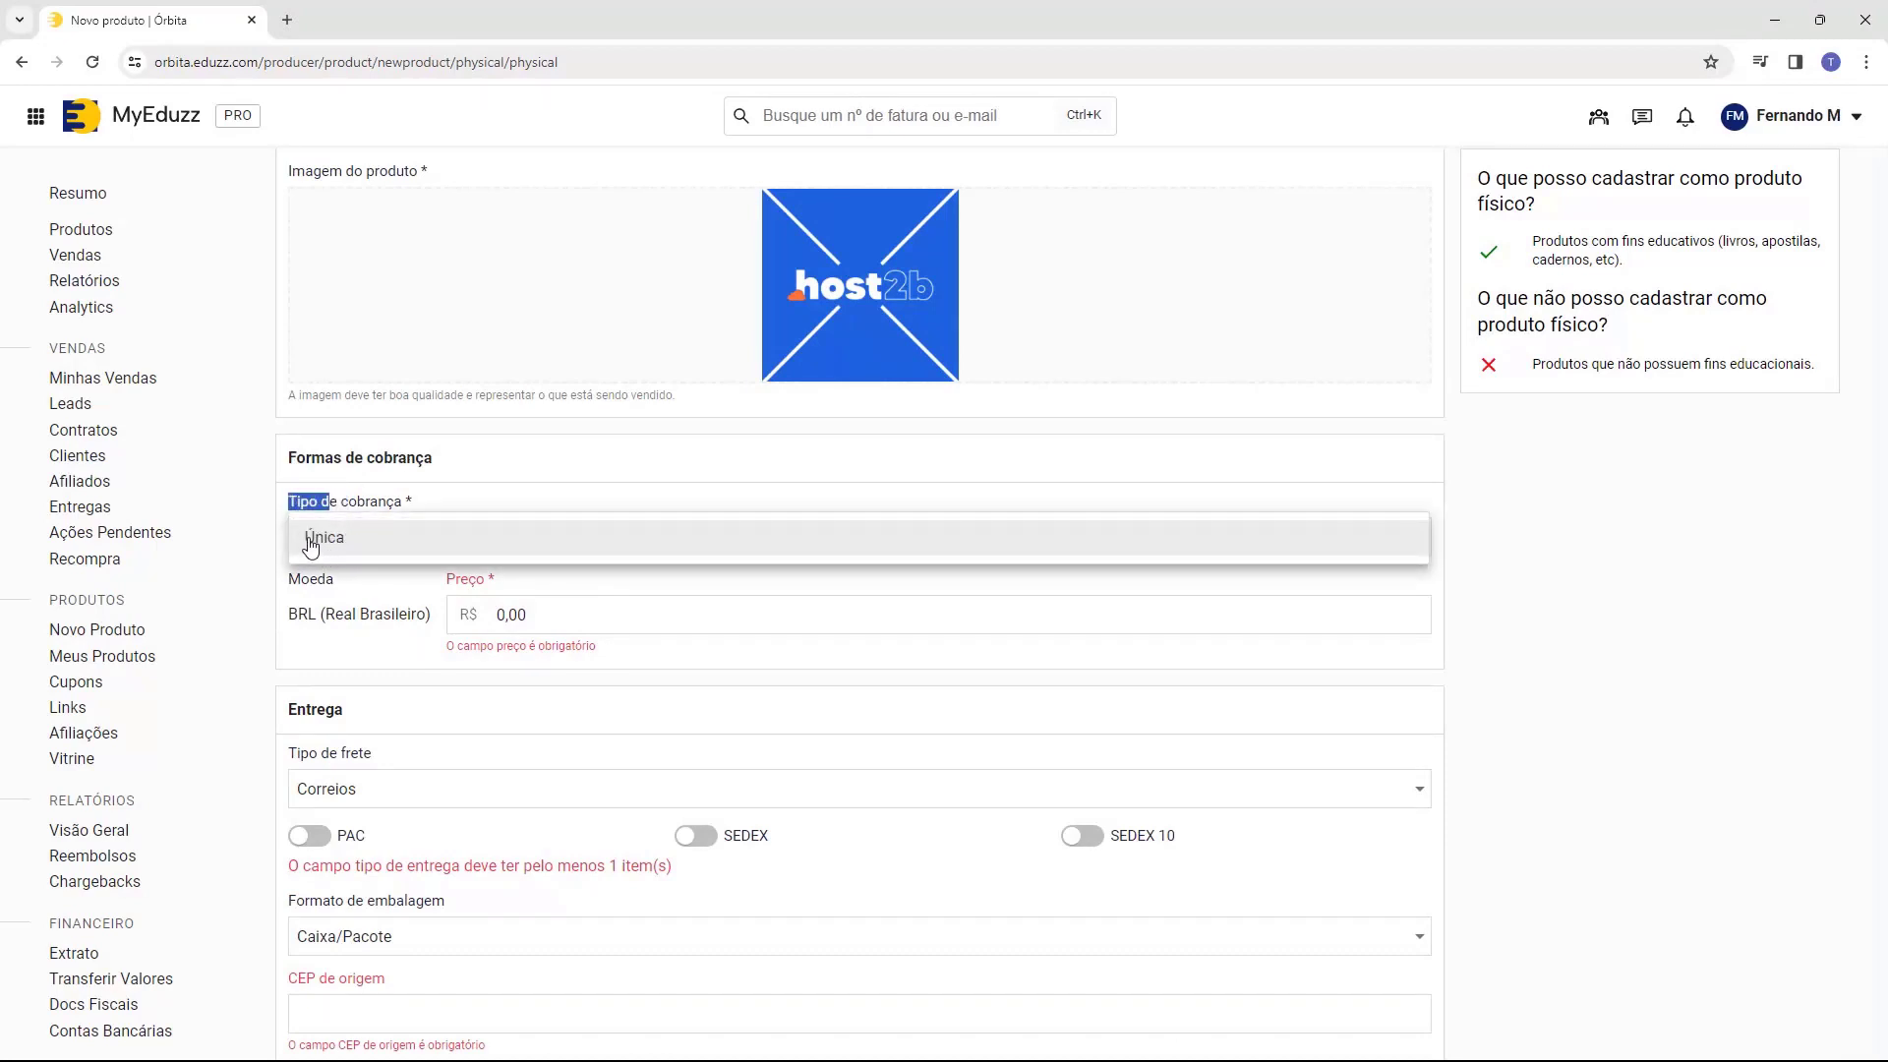
pyautogui.click(357, 537)
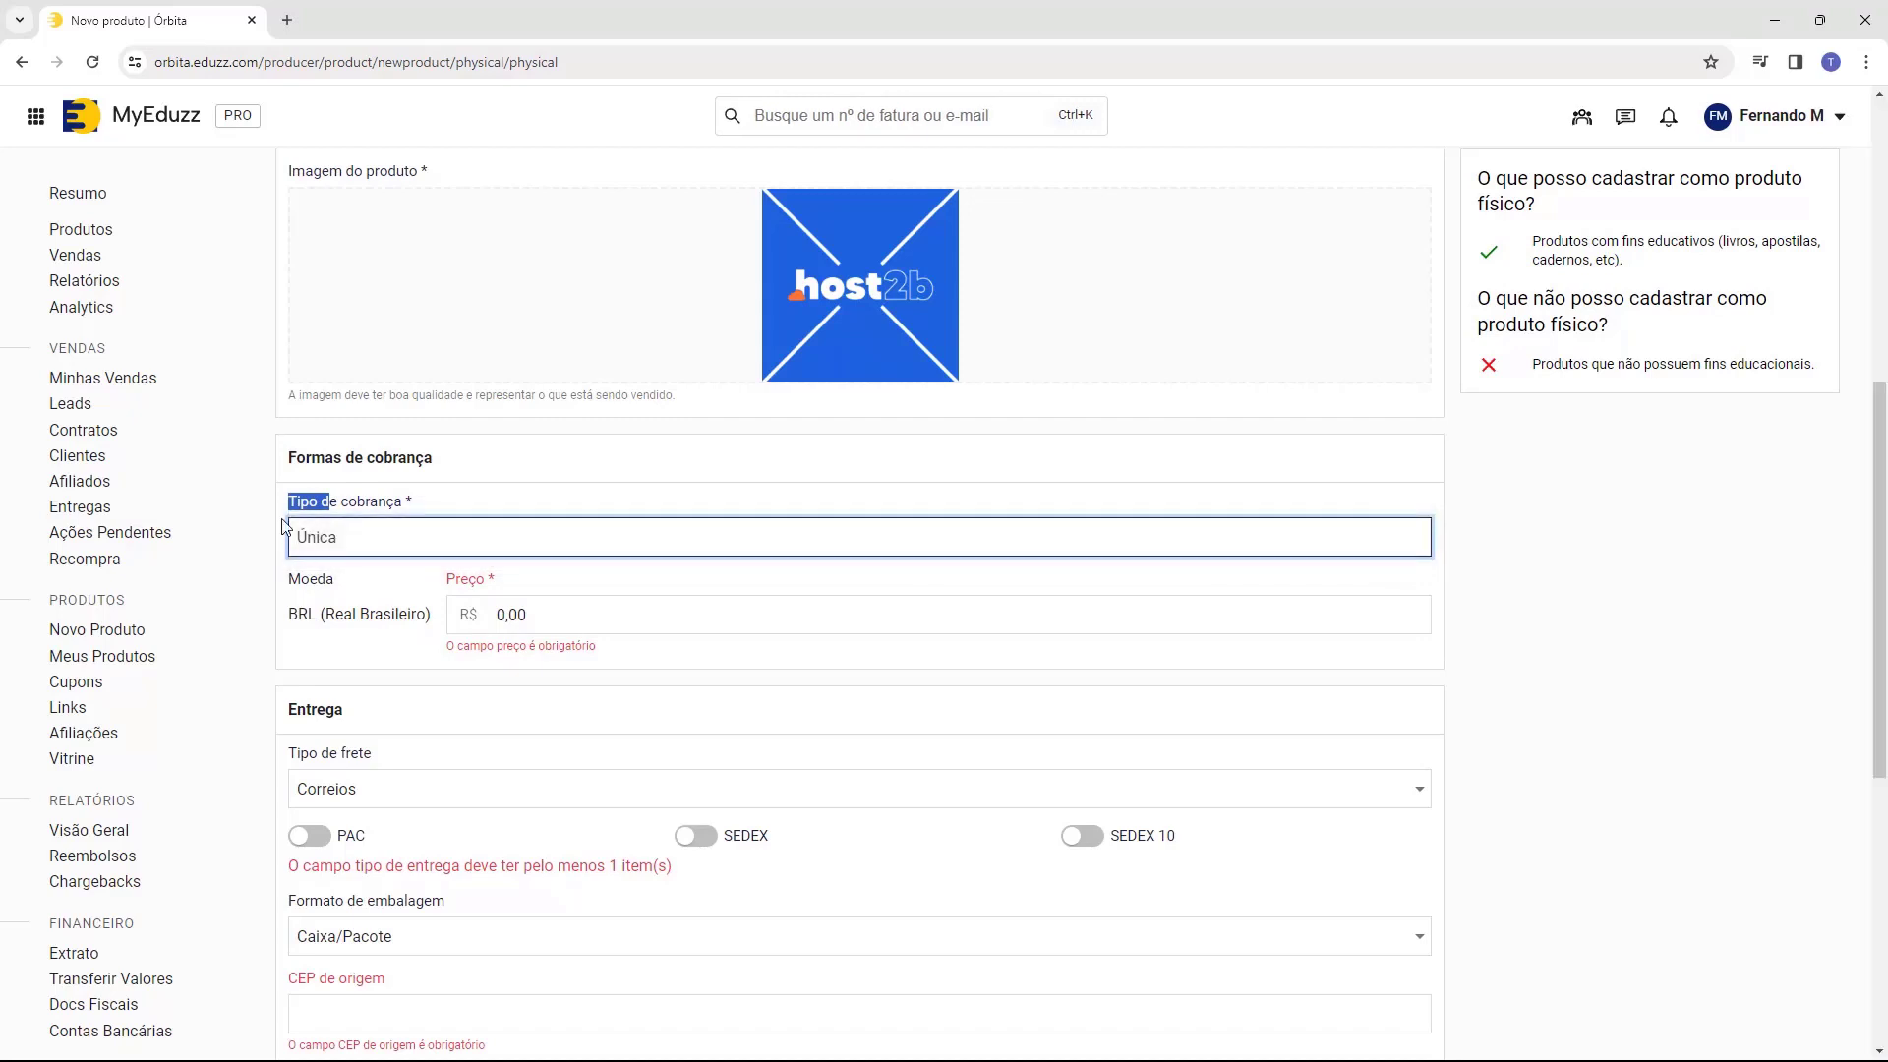
pyautogui.click(362, 572)
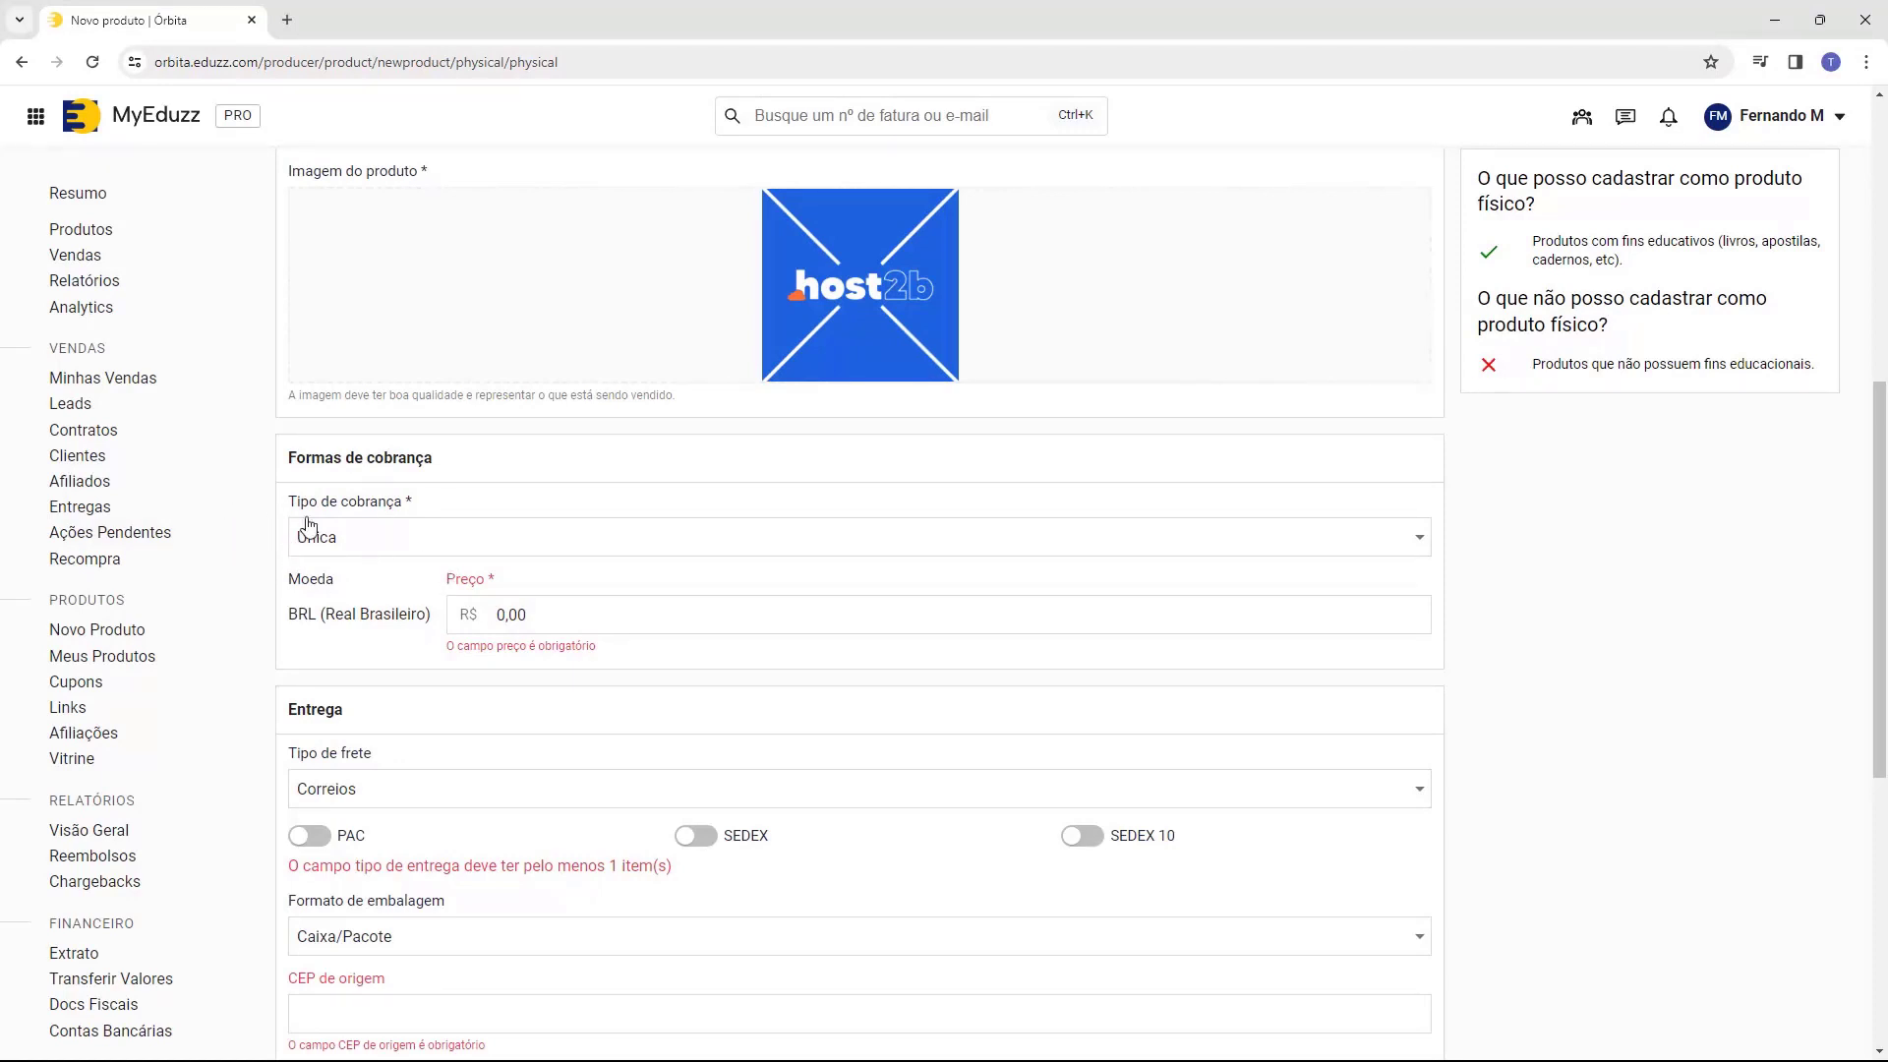
# Set the product price to R$ 19,99
pyautogui.scroll(-1, 296, 598)
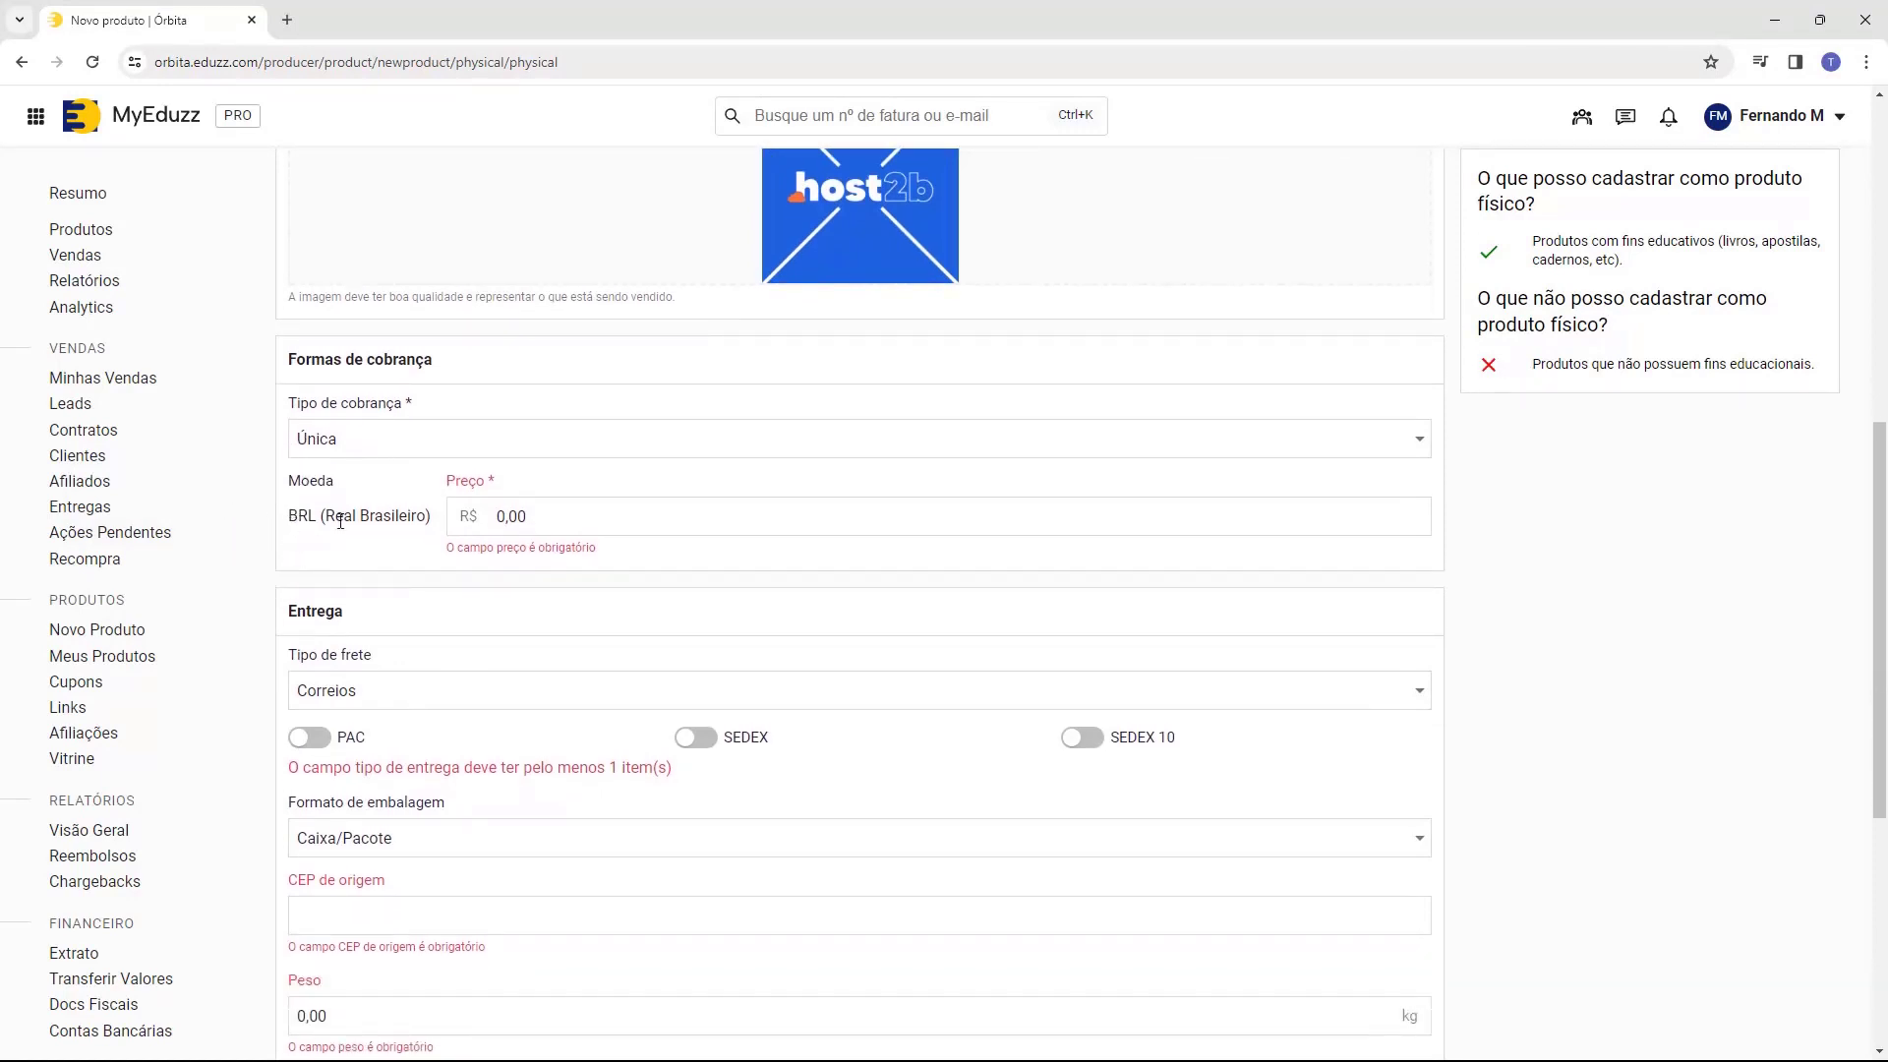
pyautogui.click(558, 519)
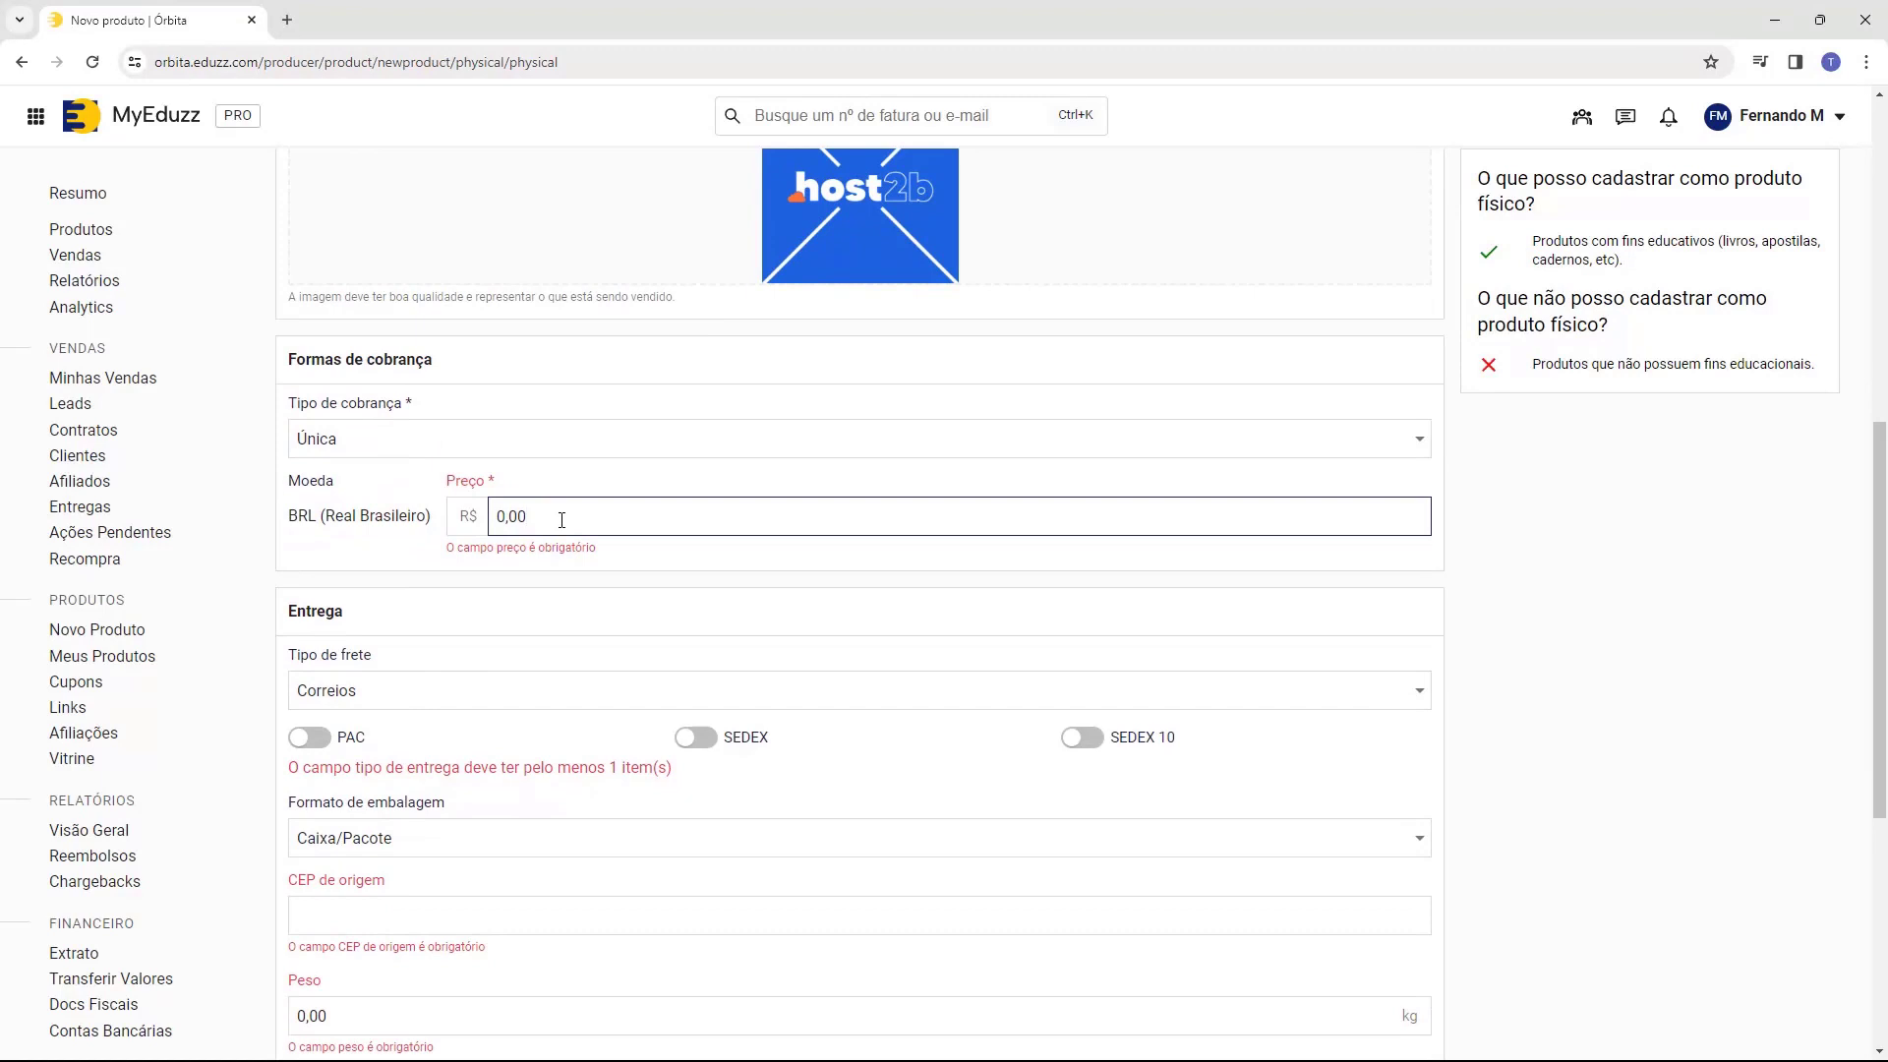
pyautogui.write('19,99')
pyautogui.click(556, 572)
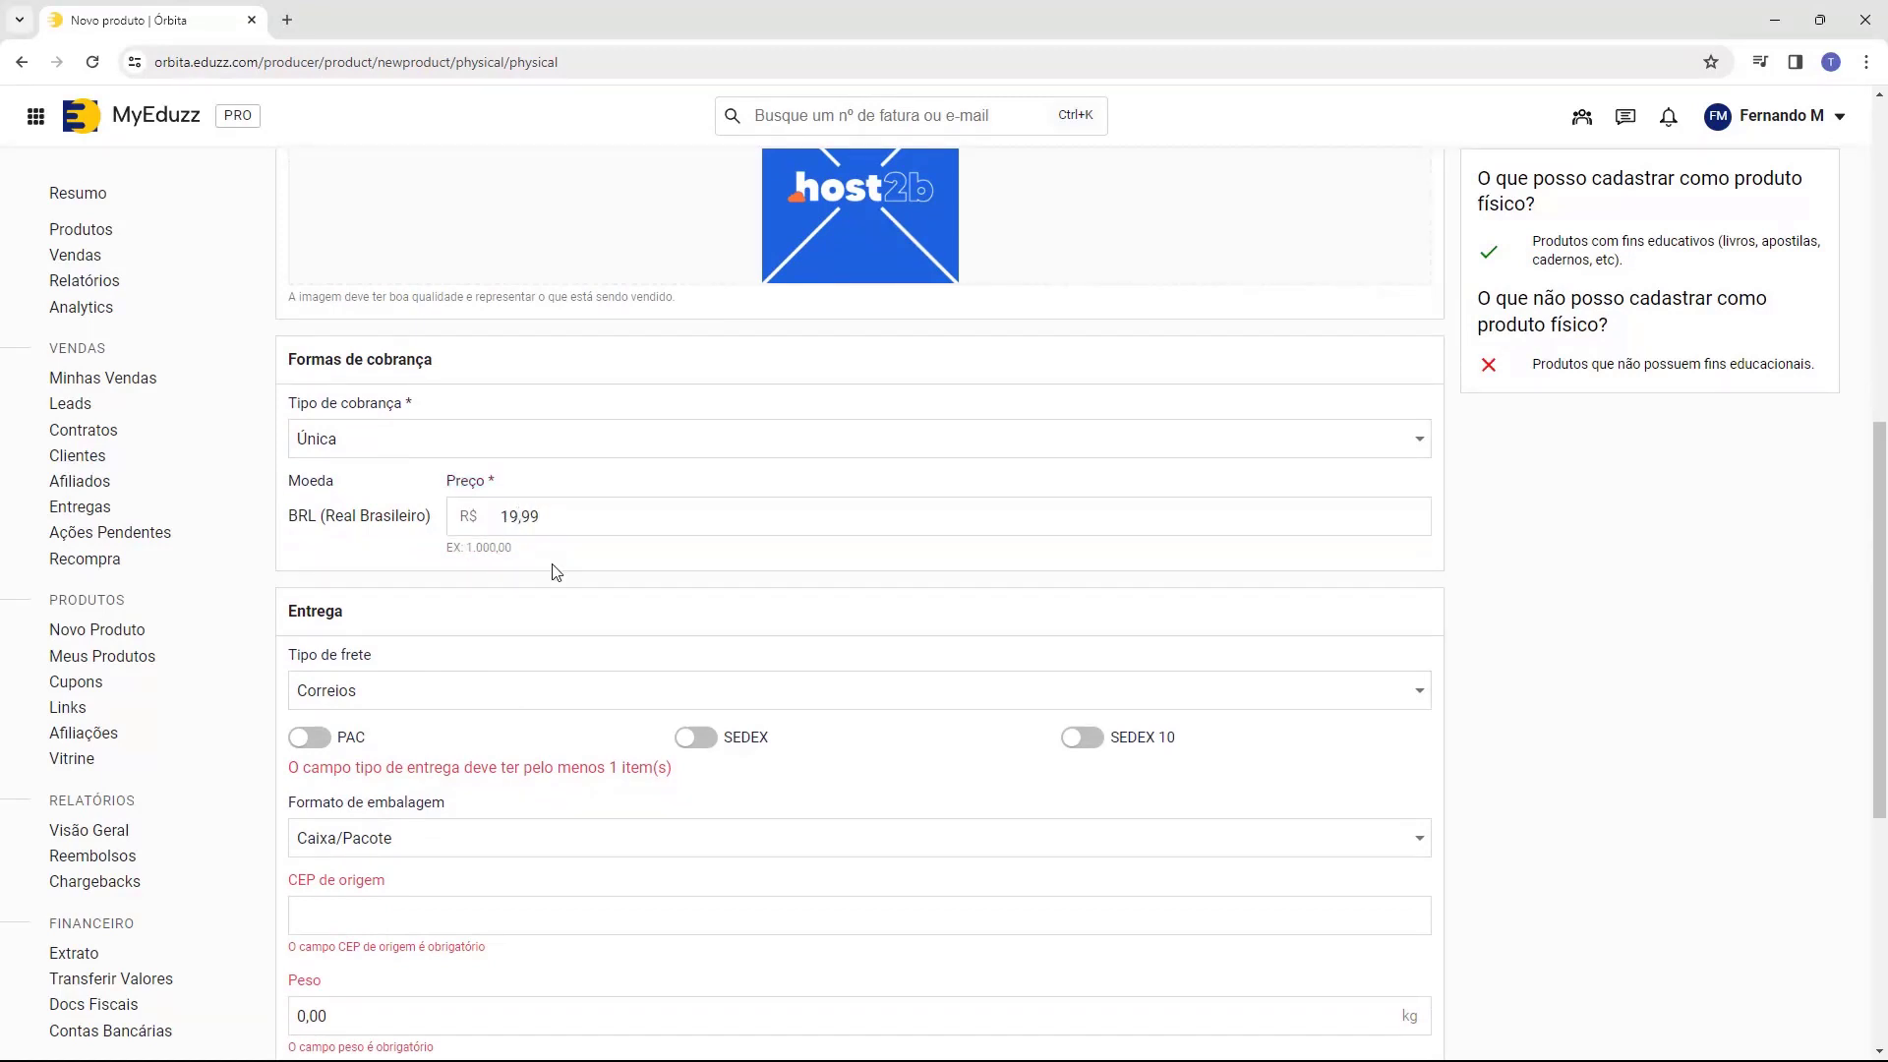
# Try the Frete Grátis and Valor Fixo shipping types to compare their fields, and return the shipping type to Correios
pyautogui.scroll(-2, 553, 563)
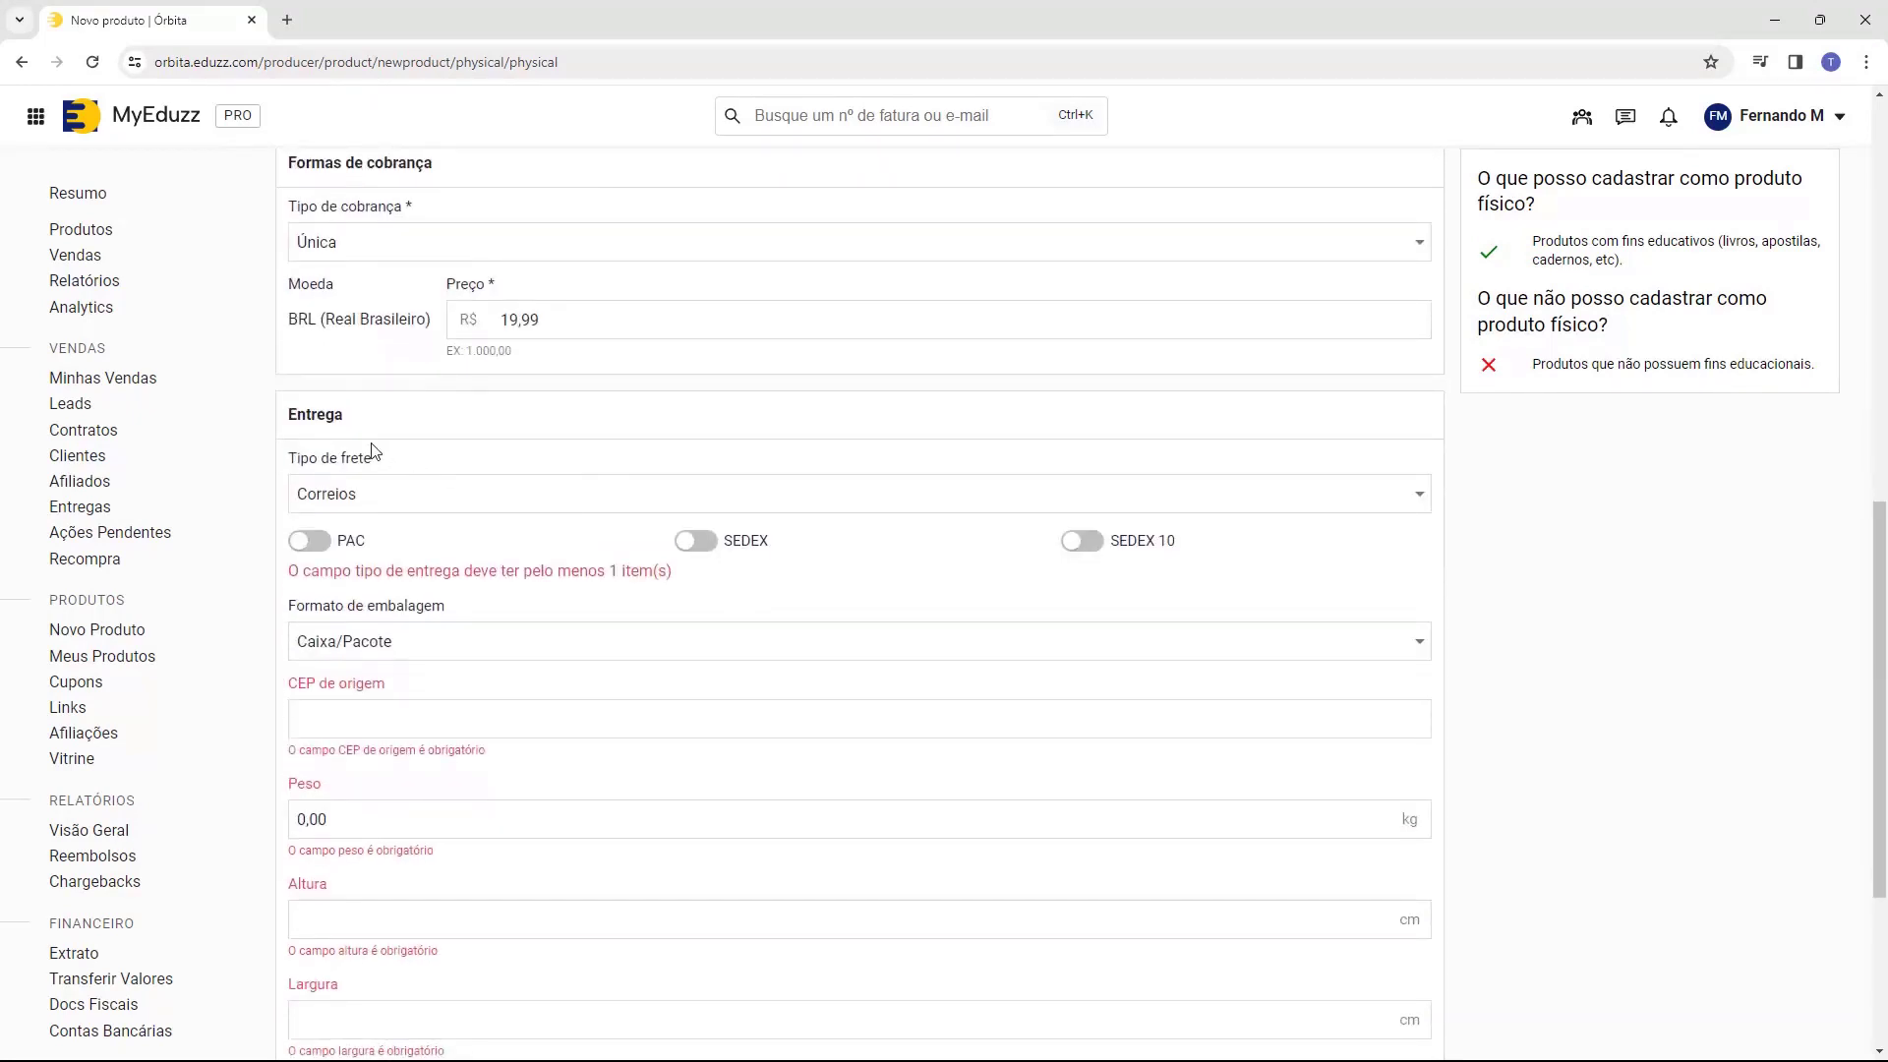
pyautogui.moveTo(294, 414); pyautogui.dragTo(327, 414)
pyautogui.click(313, 500)
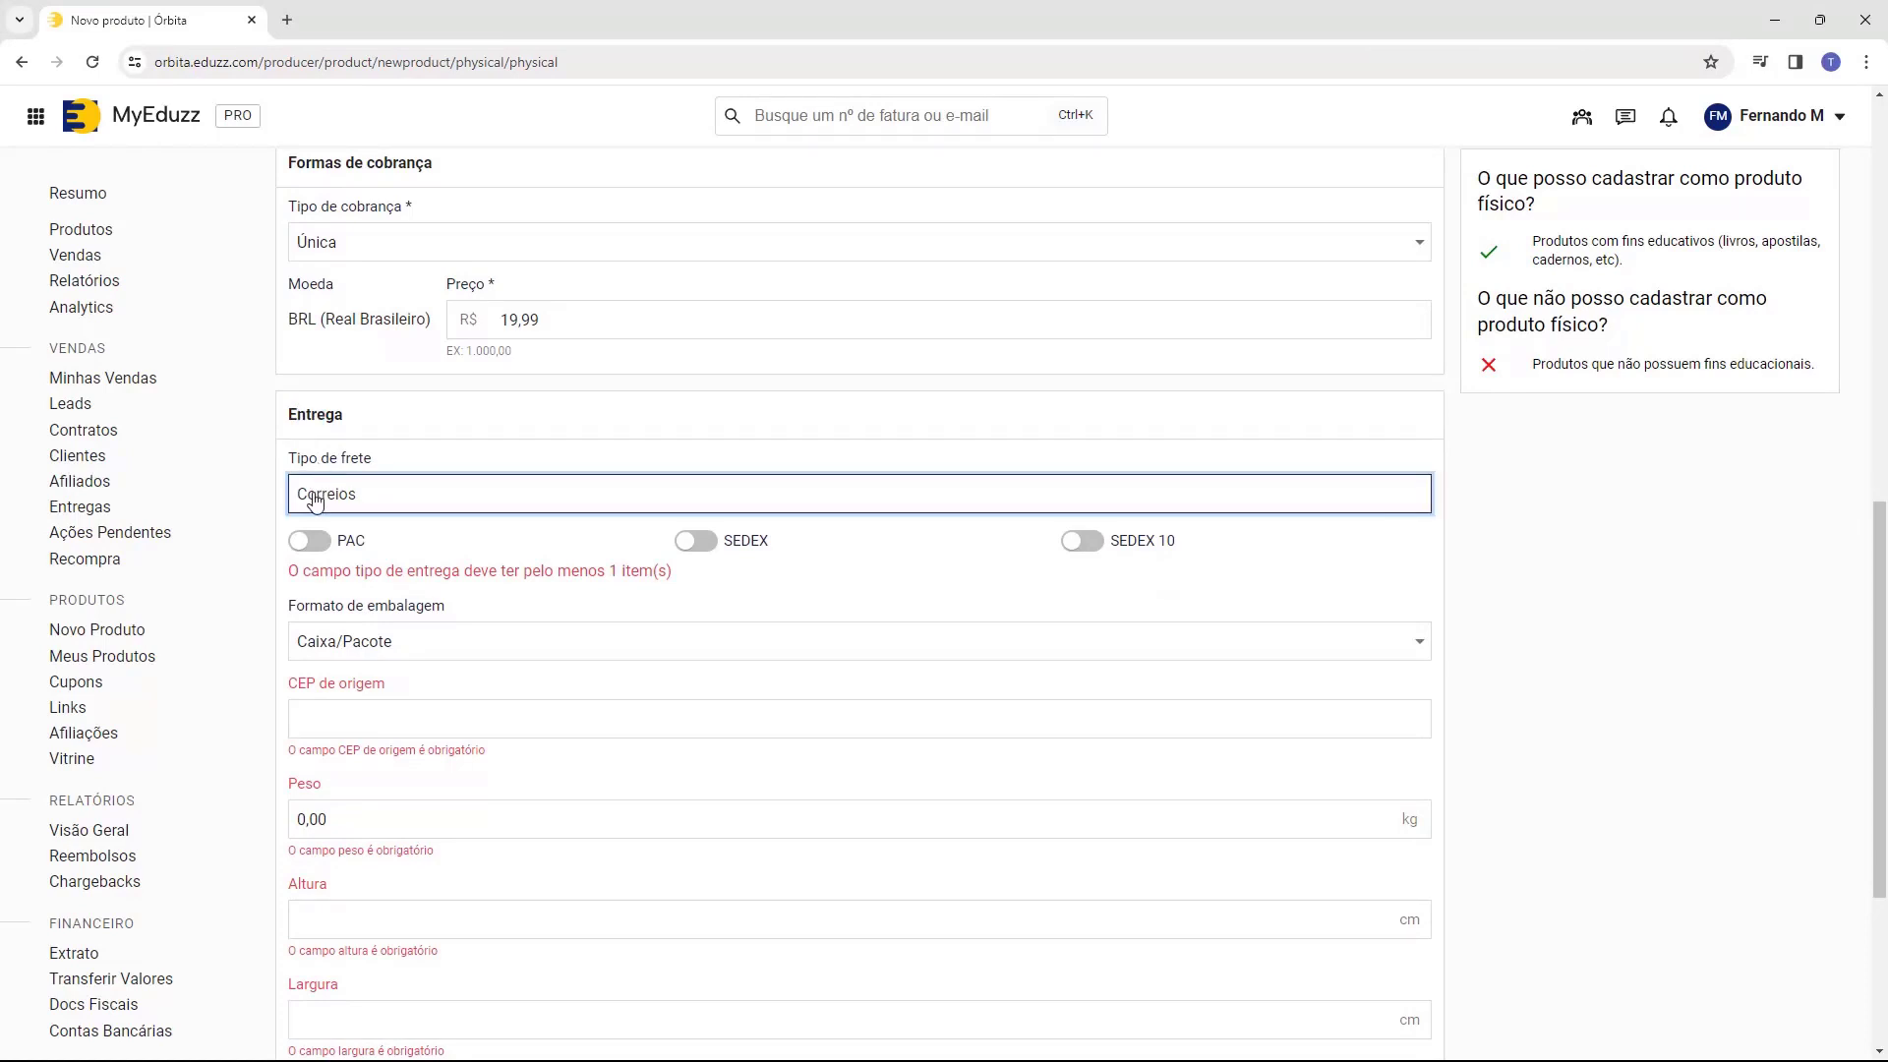
pyautogui.click(389, 504)
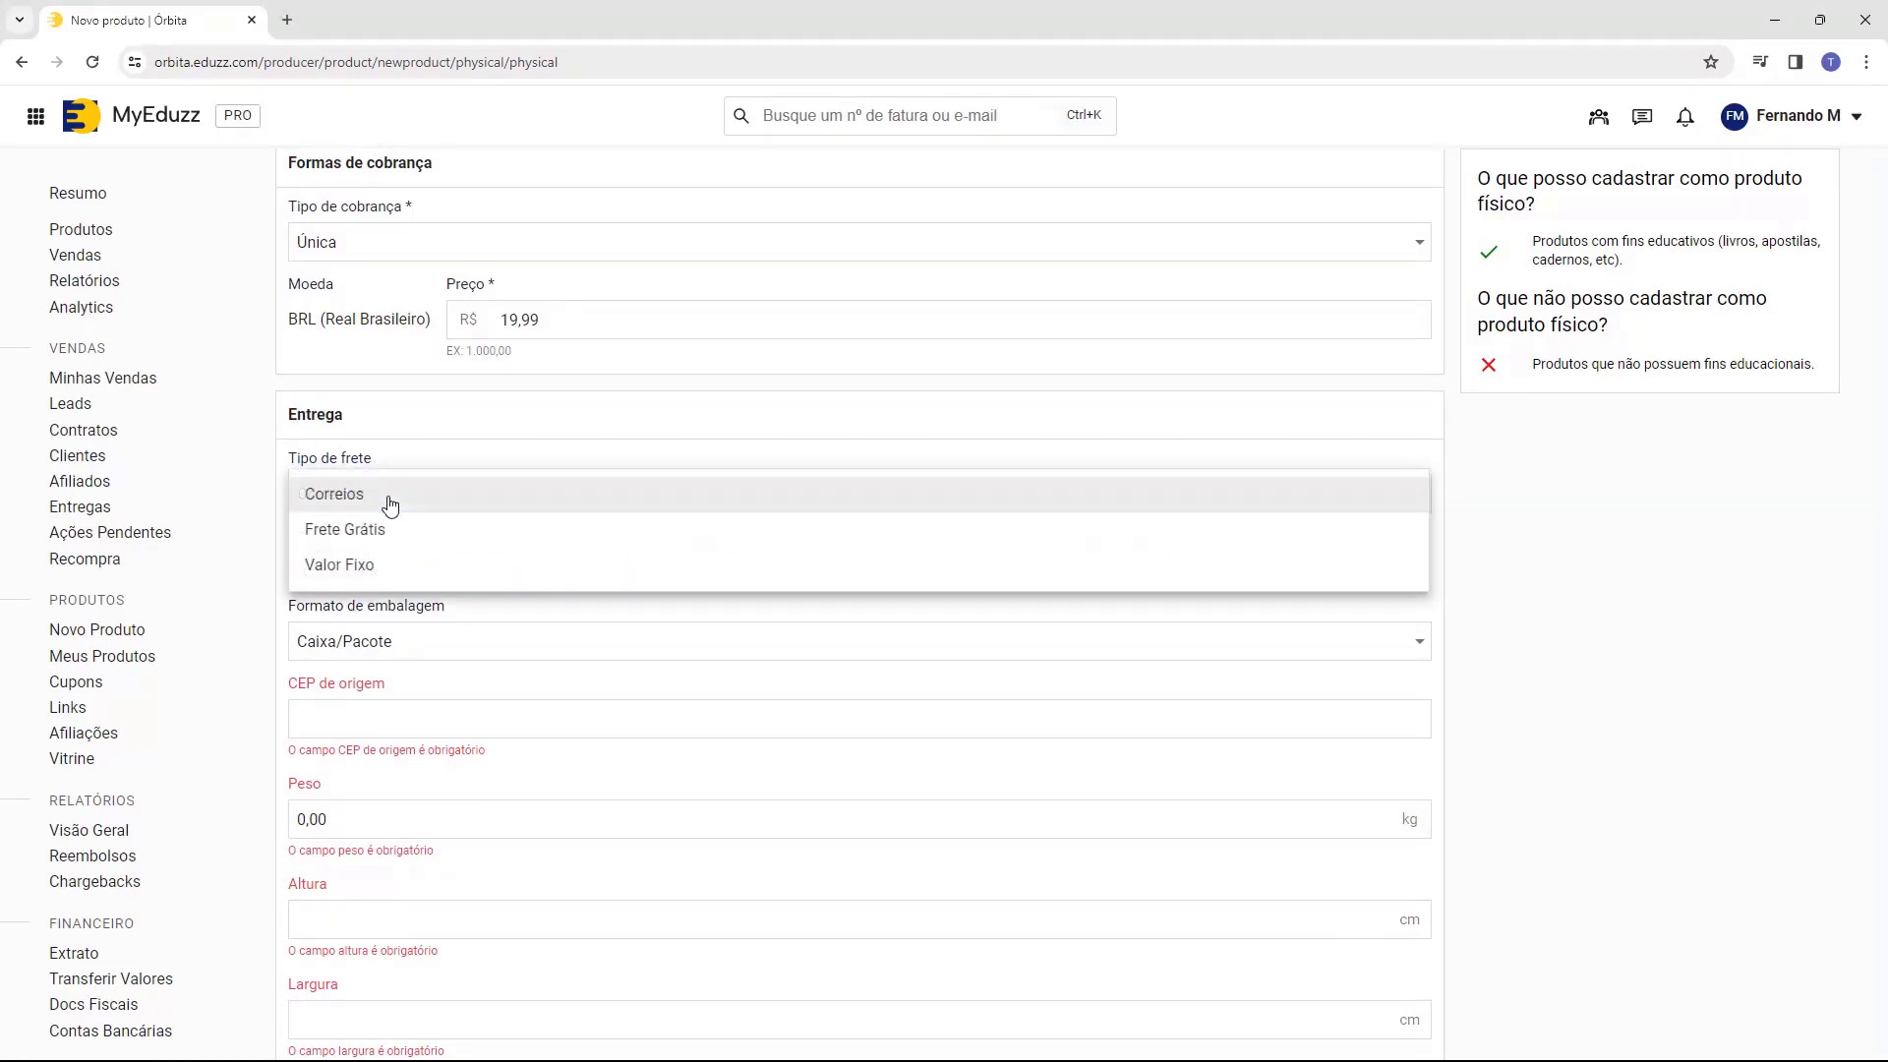
pyautogui.click(373, 534)
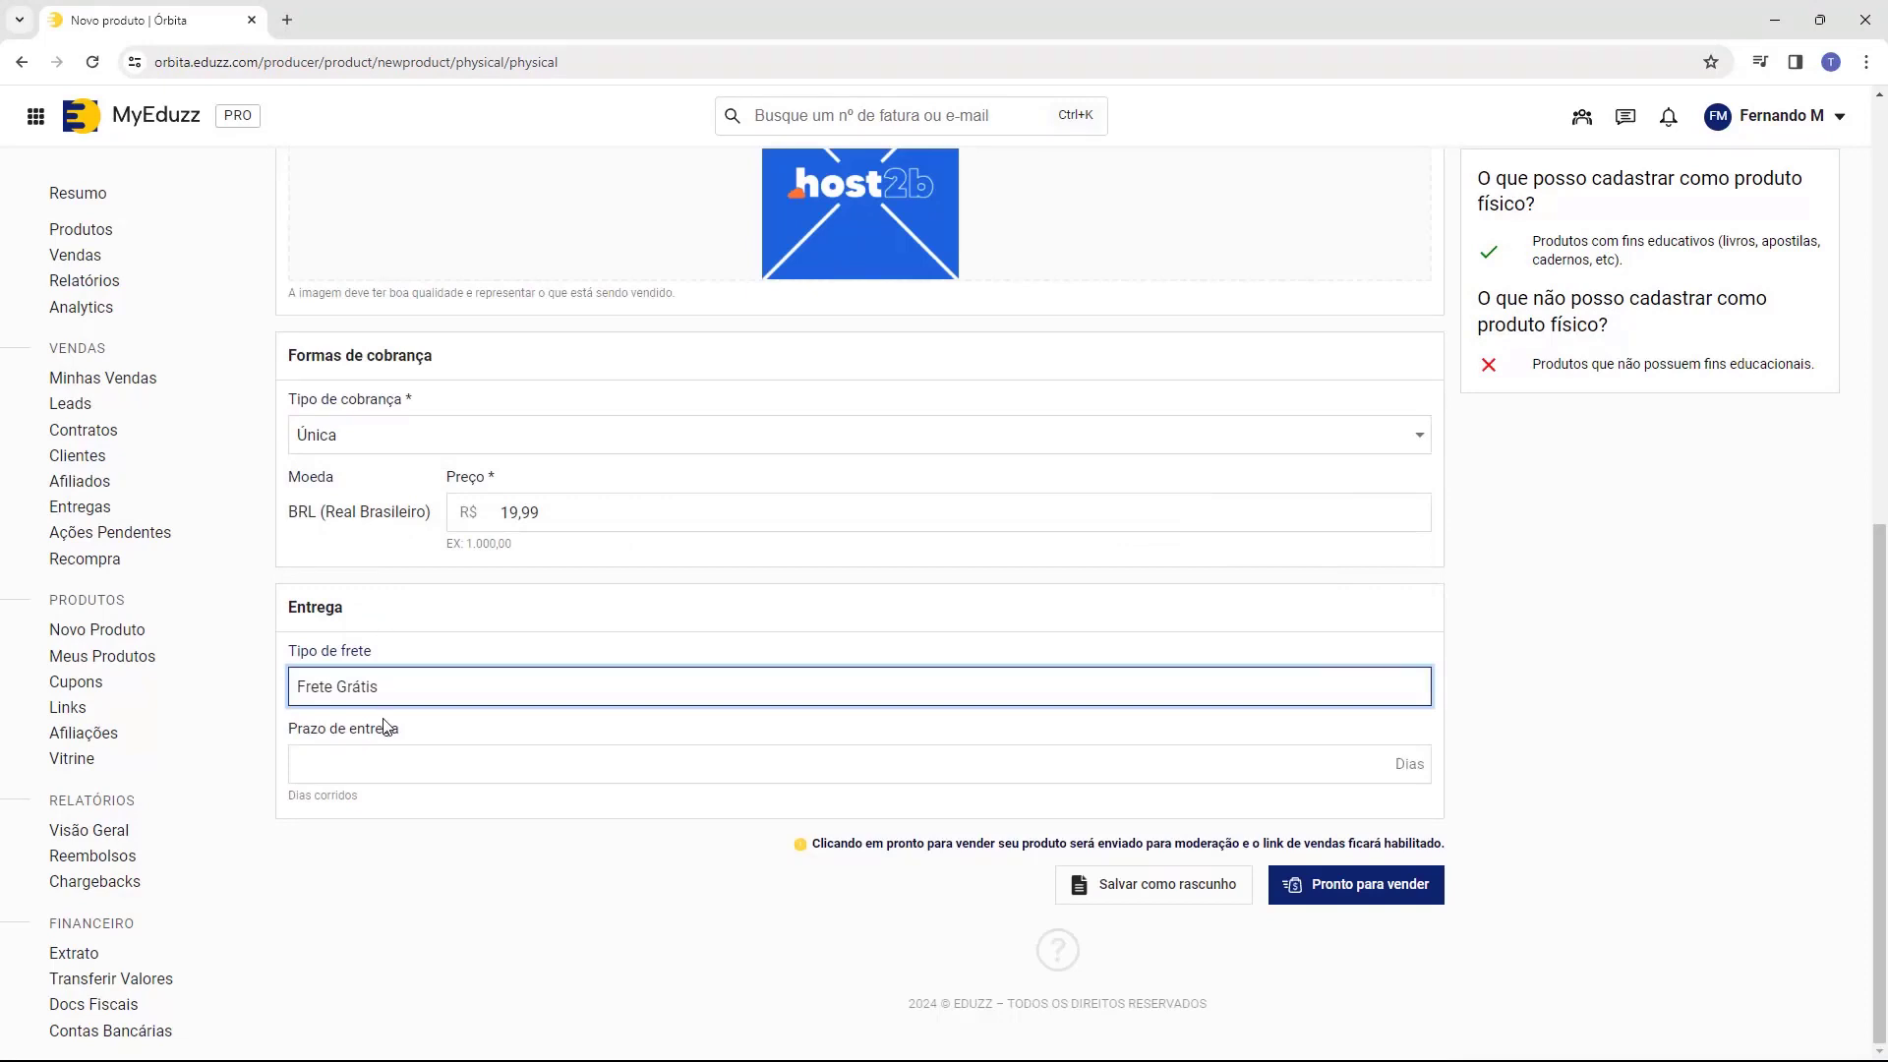
pyautogui.click(380, 753)
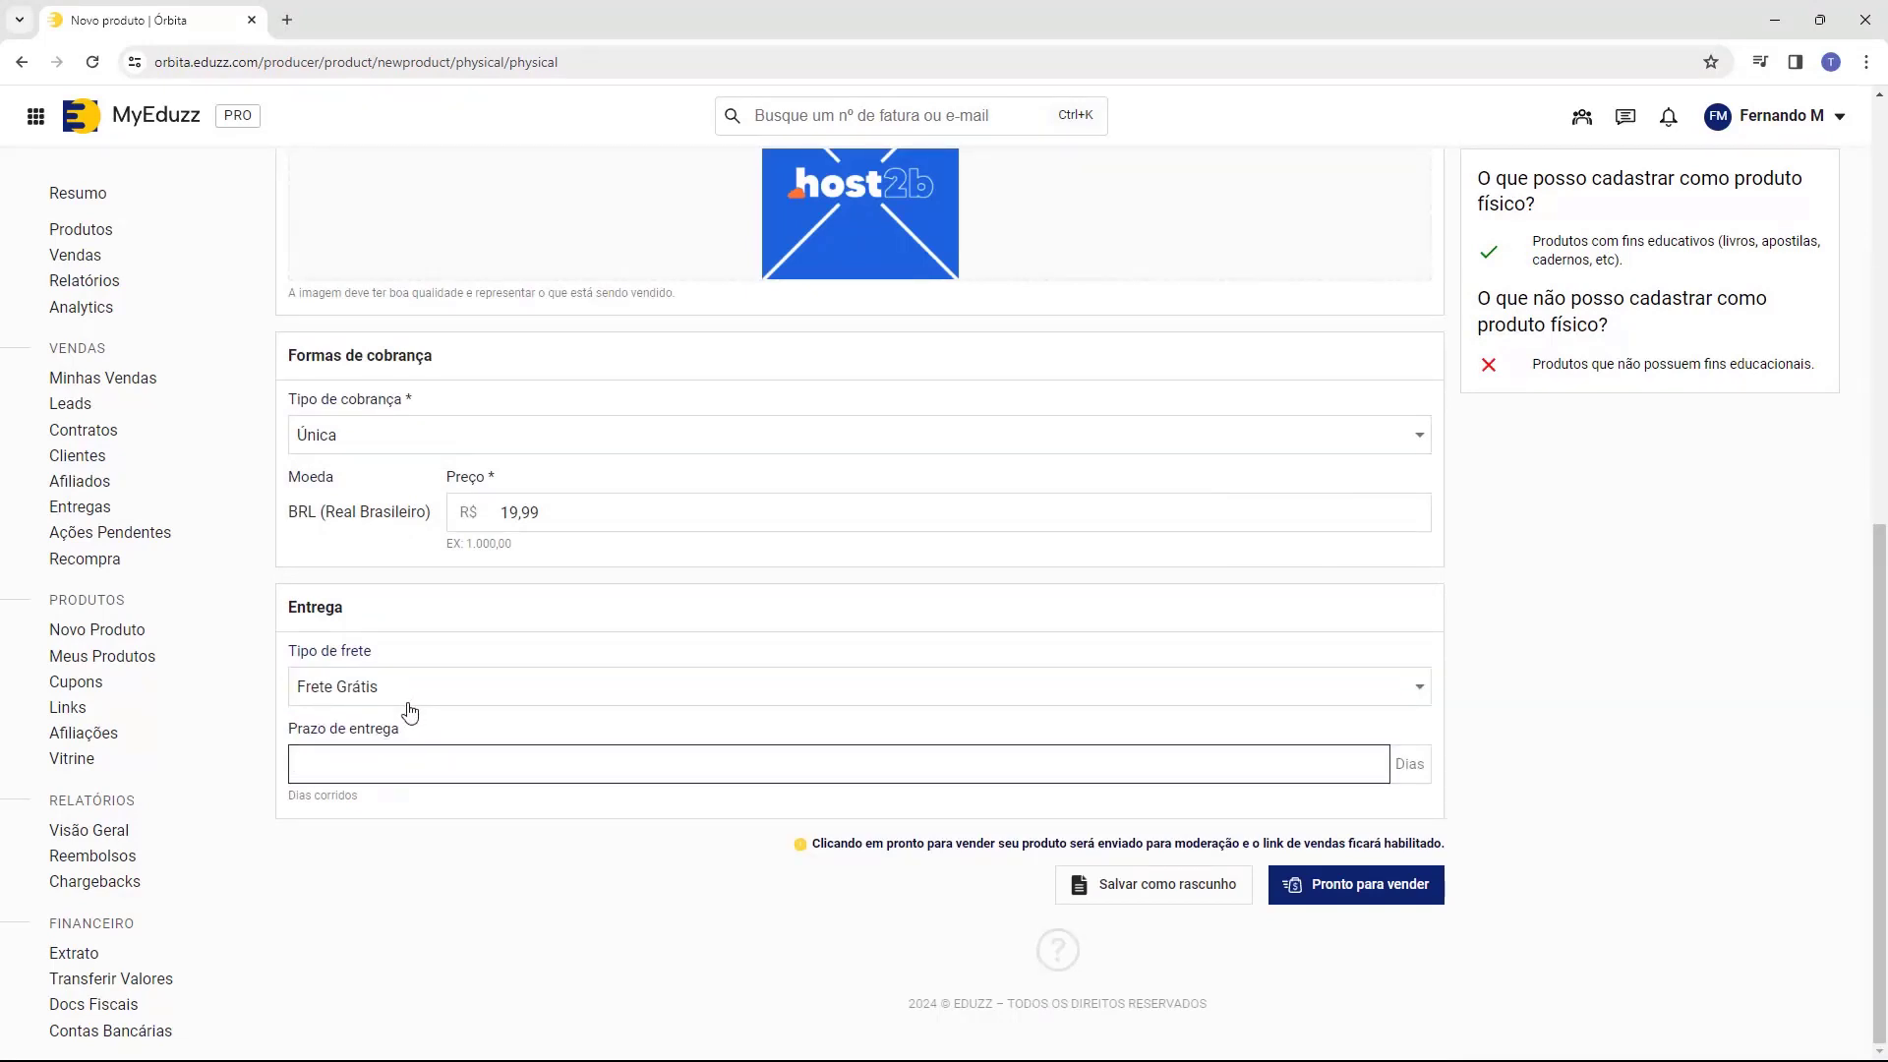
pyautogui.click(410, 710)
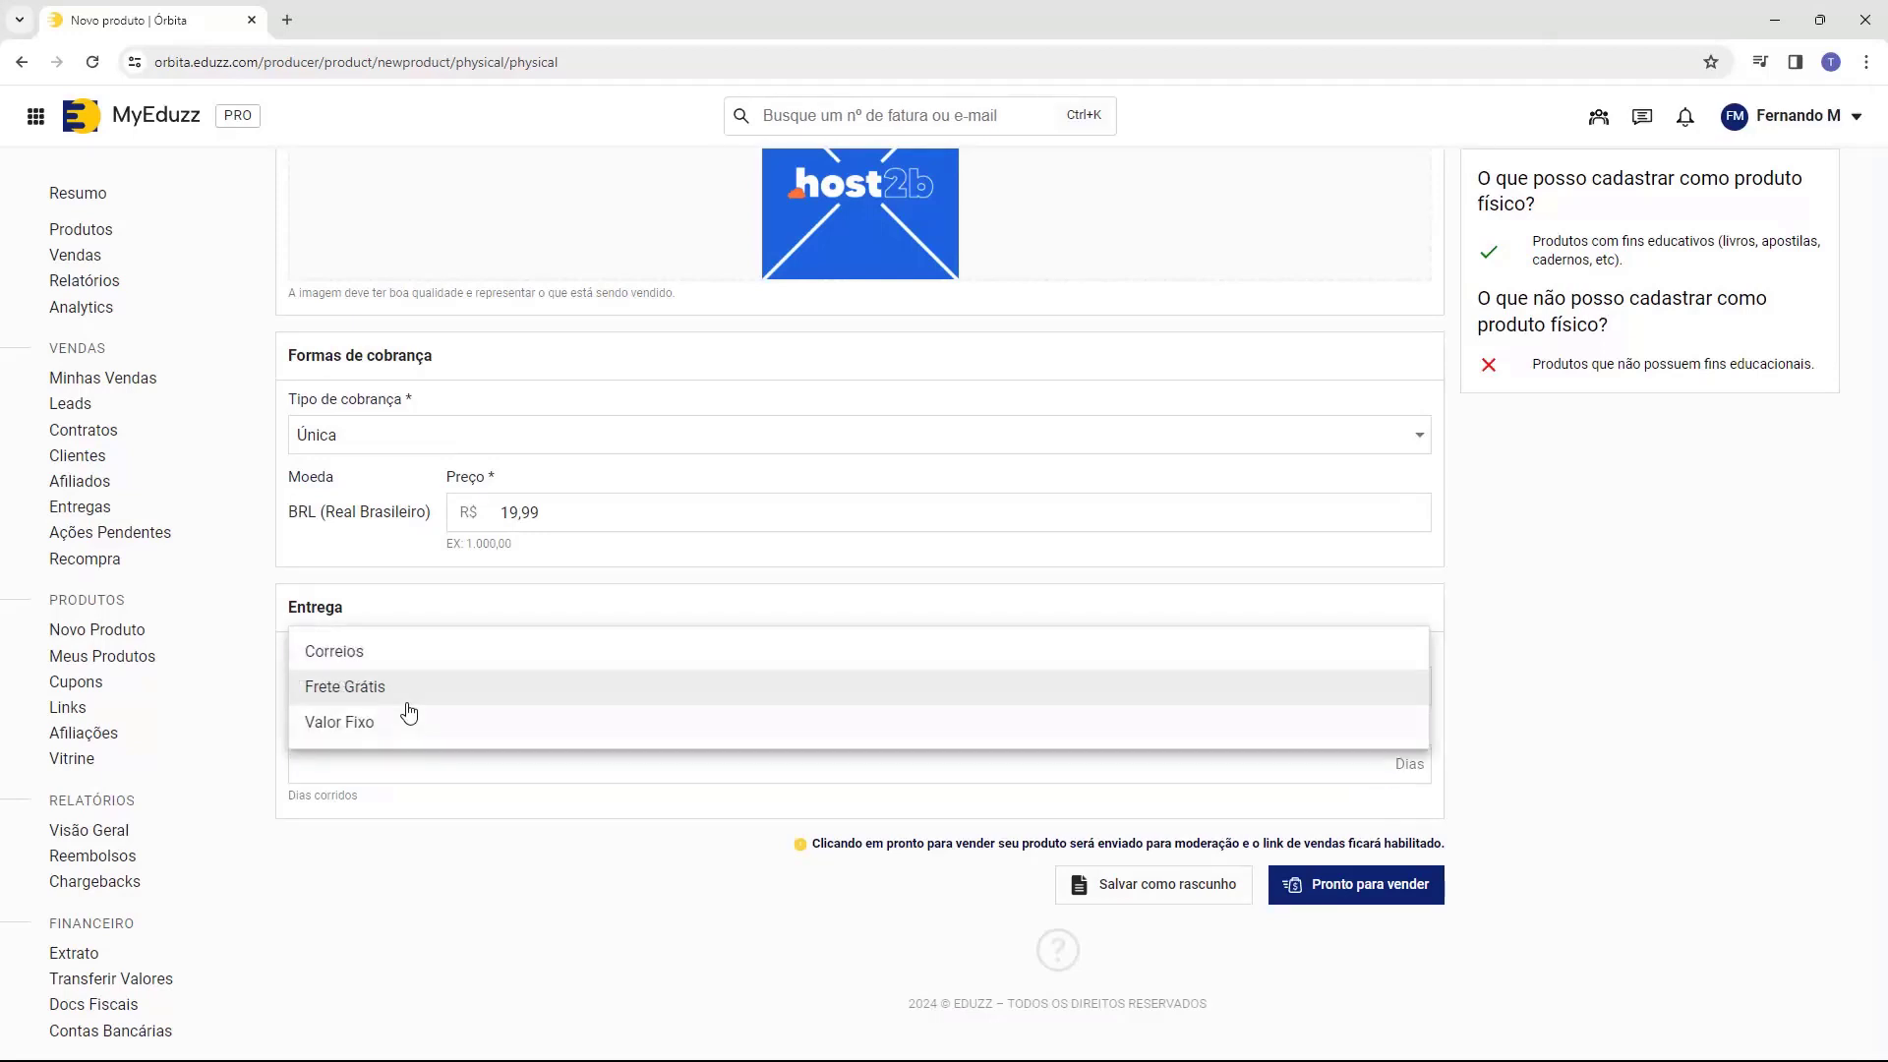
pyautogui.click(390, 726)
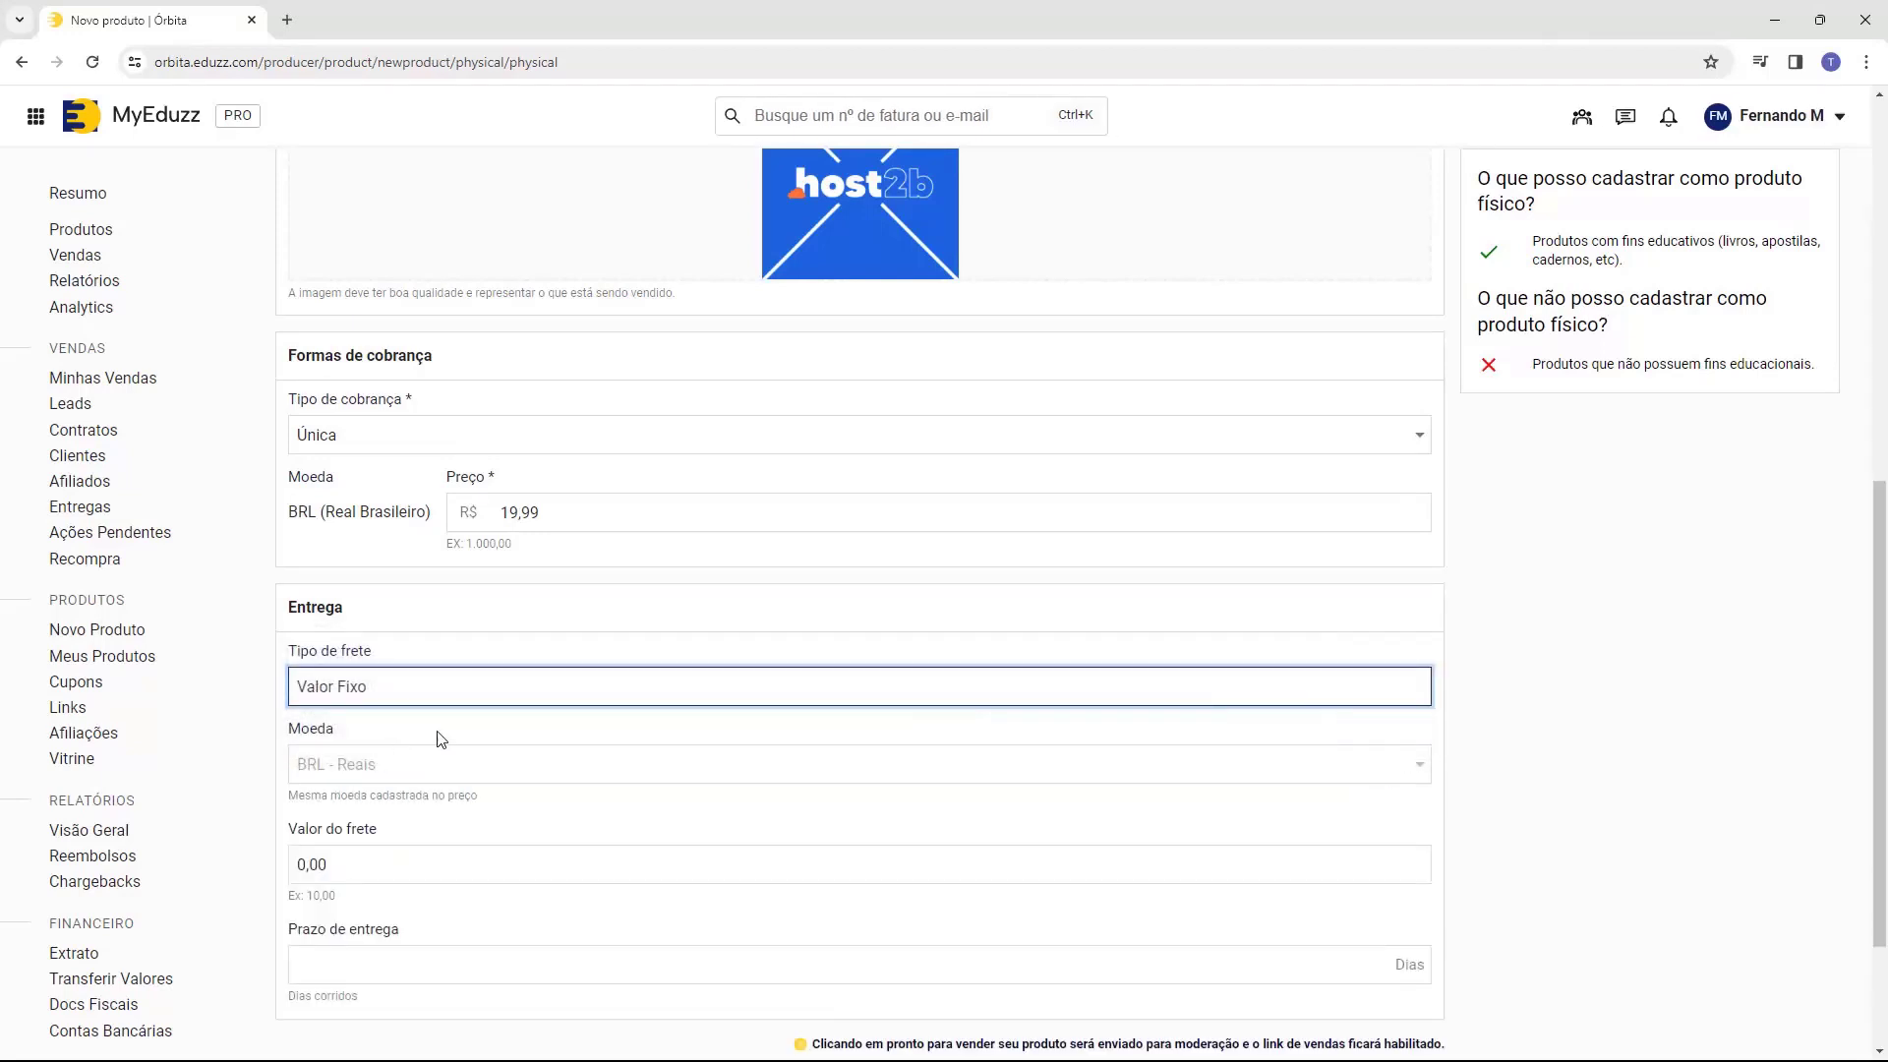
pyautogui.click(403, 699)
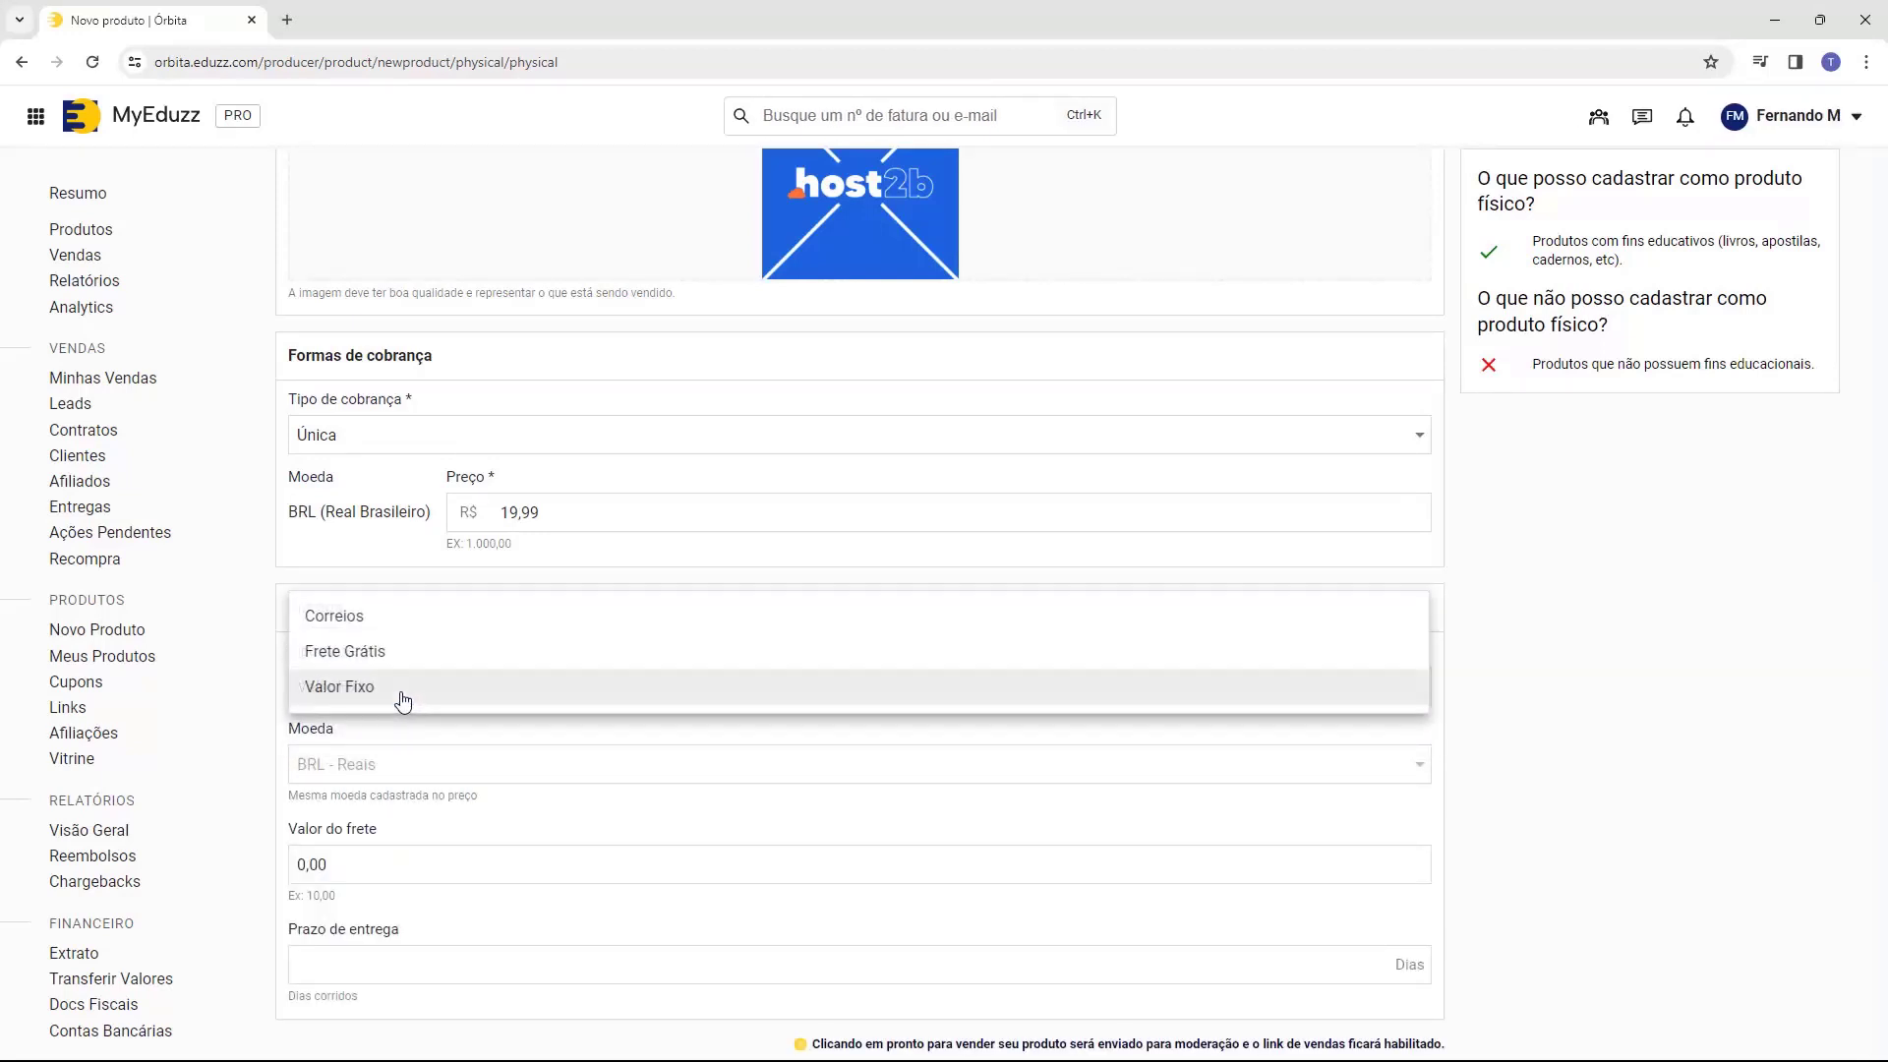
pyautogui.click(393, 617)
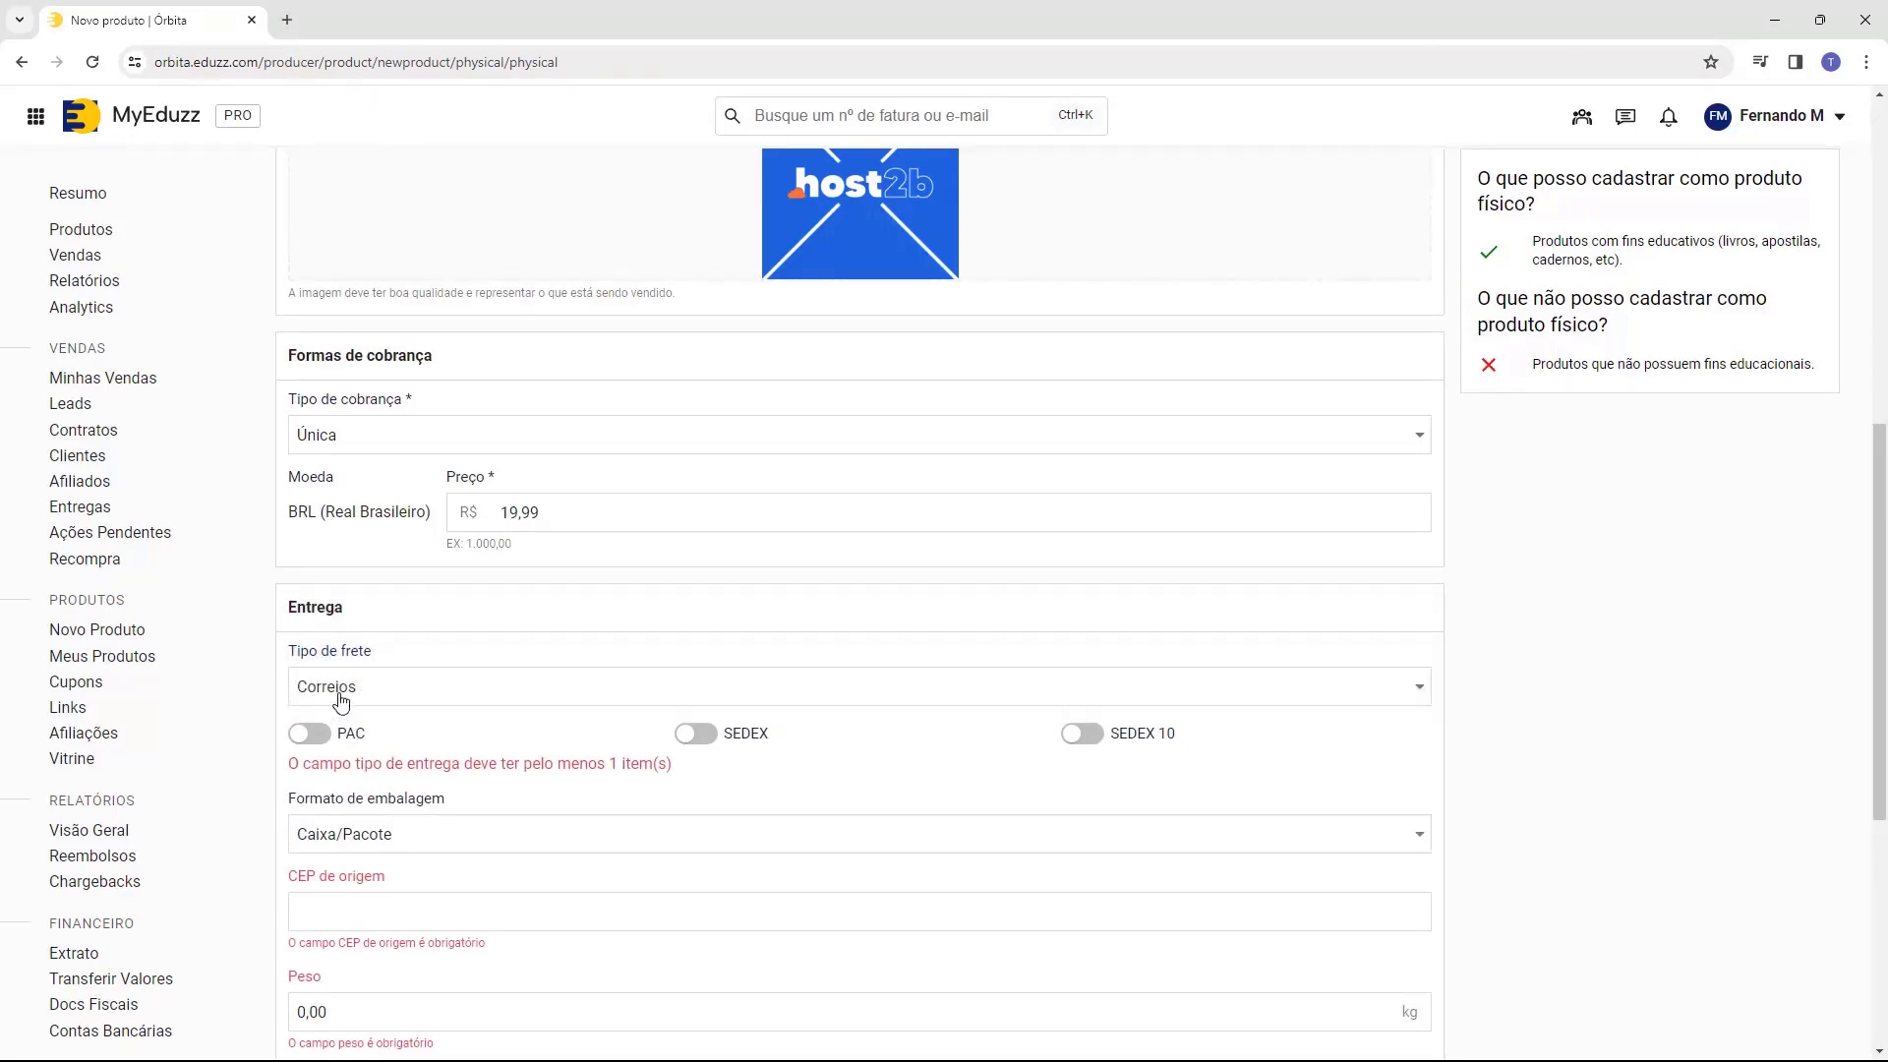
# Enable the PAC and SEDEX delivery options for Correios shipping, leaving SEDEX 10 off
pyautogui.scroll(-1, 330, 649)
pyautogui.scroll(-1, 359, 617)
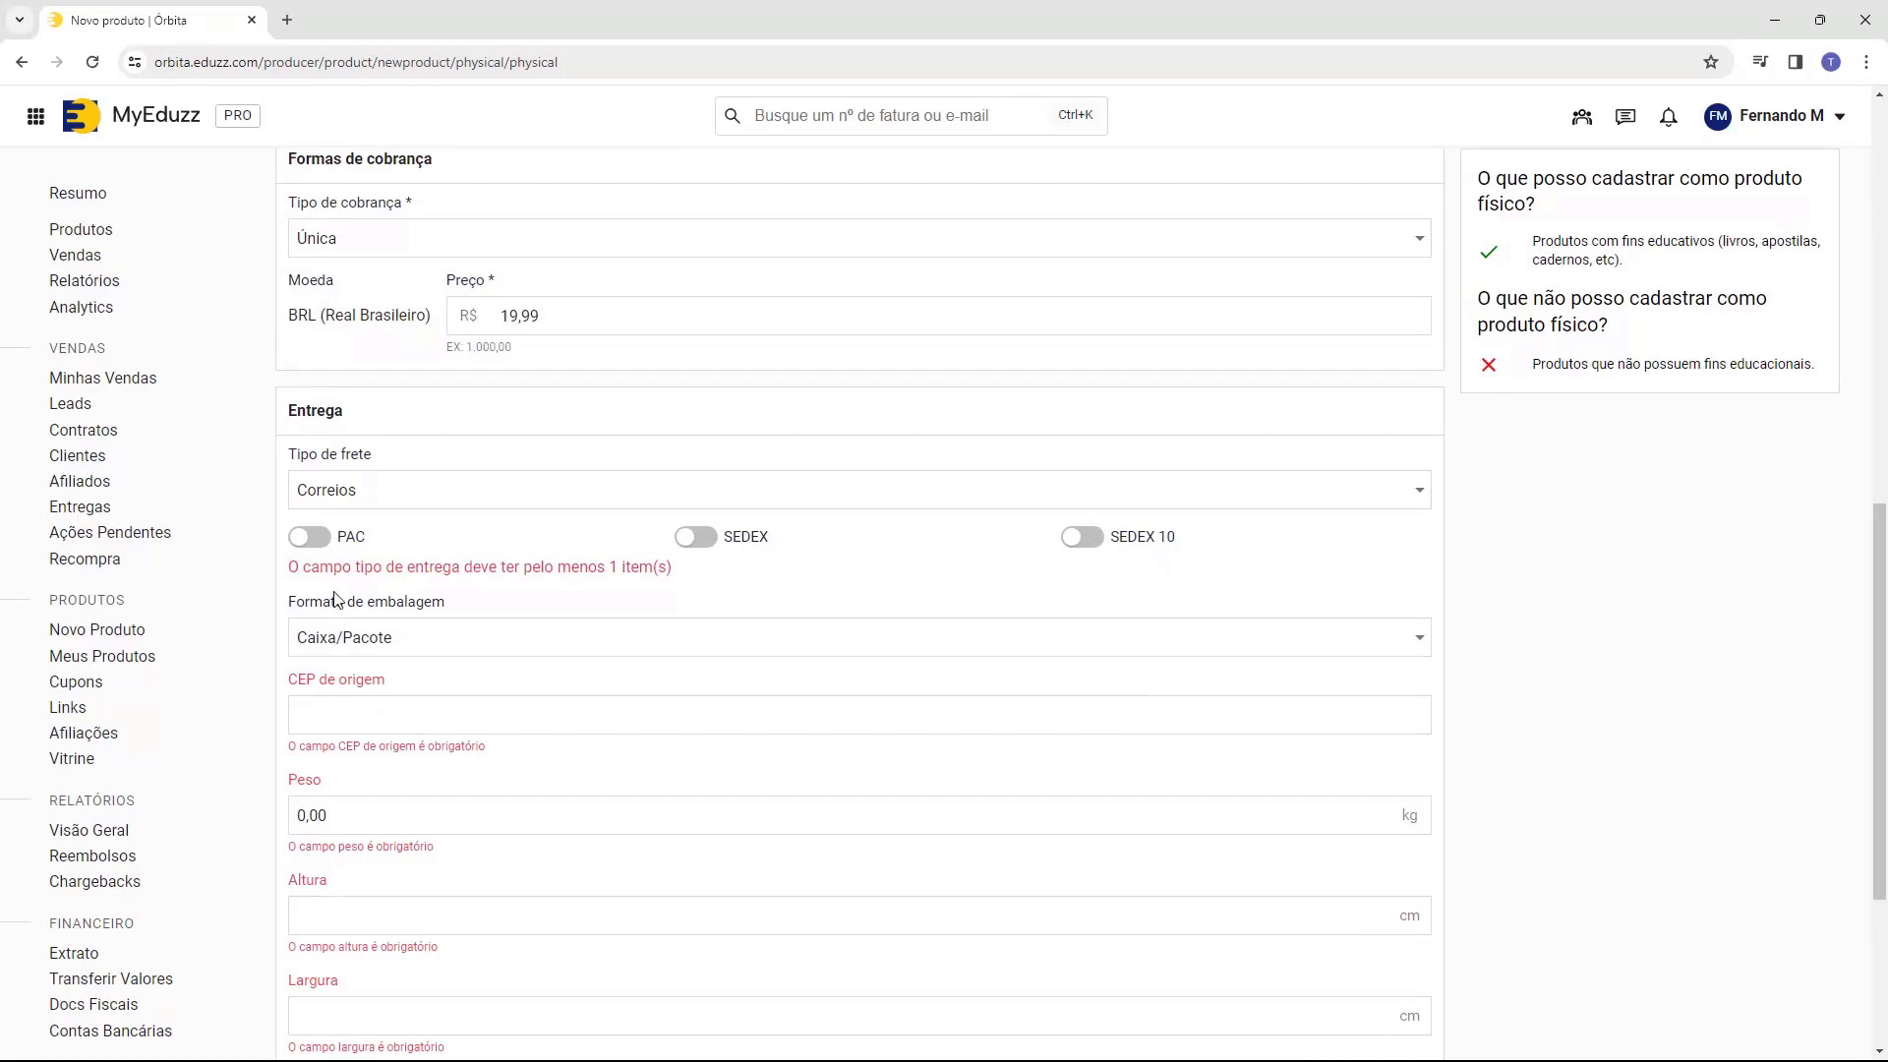
pyautogui.click(309, 537)
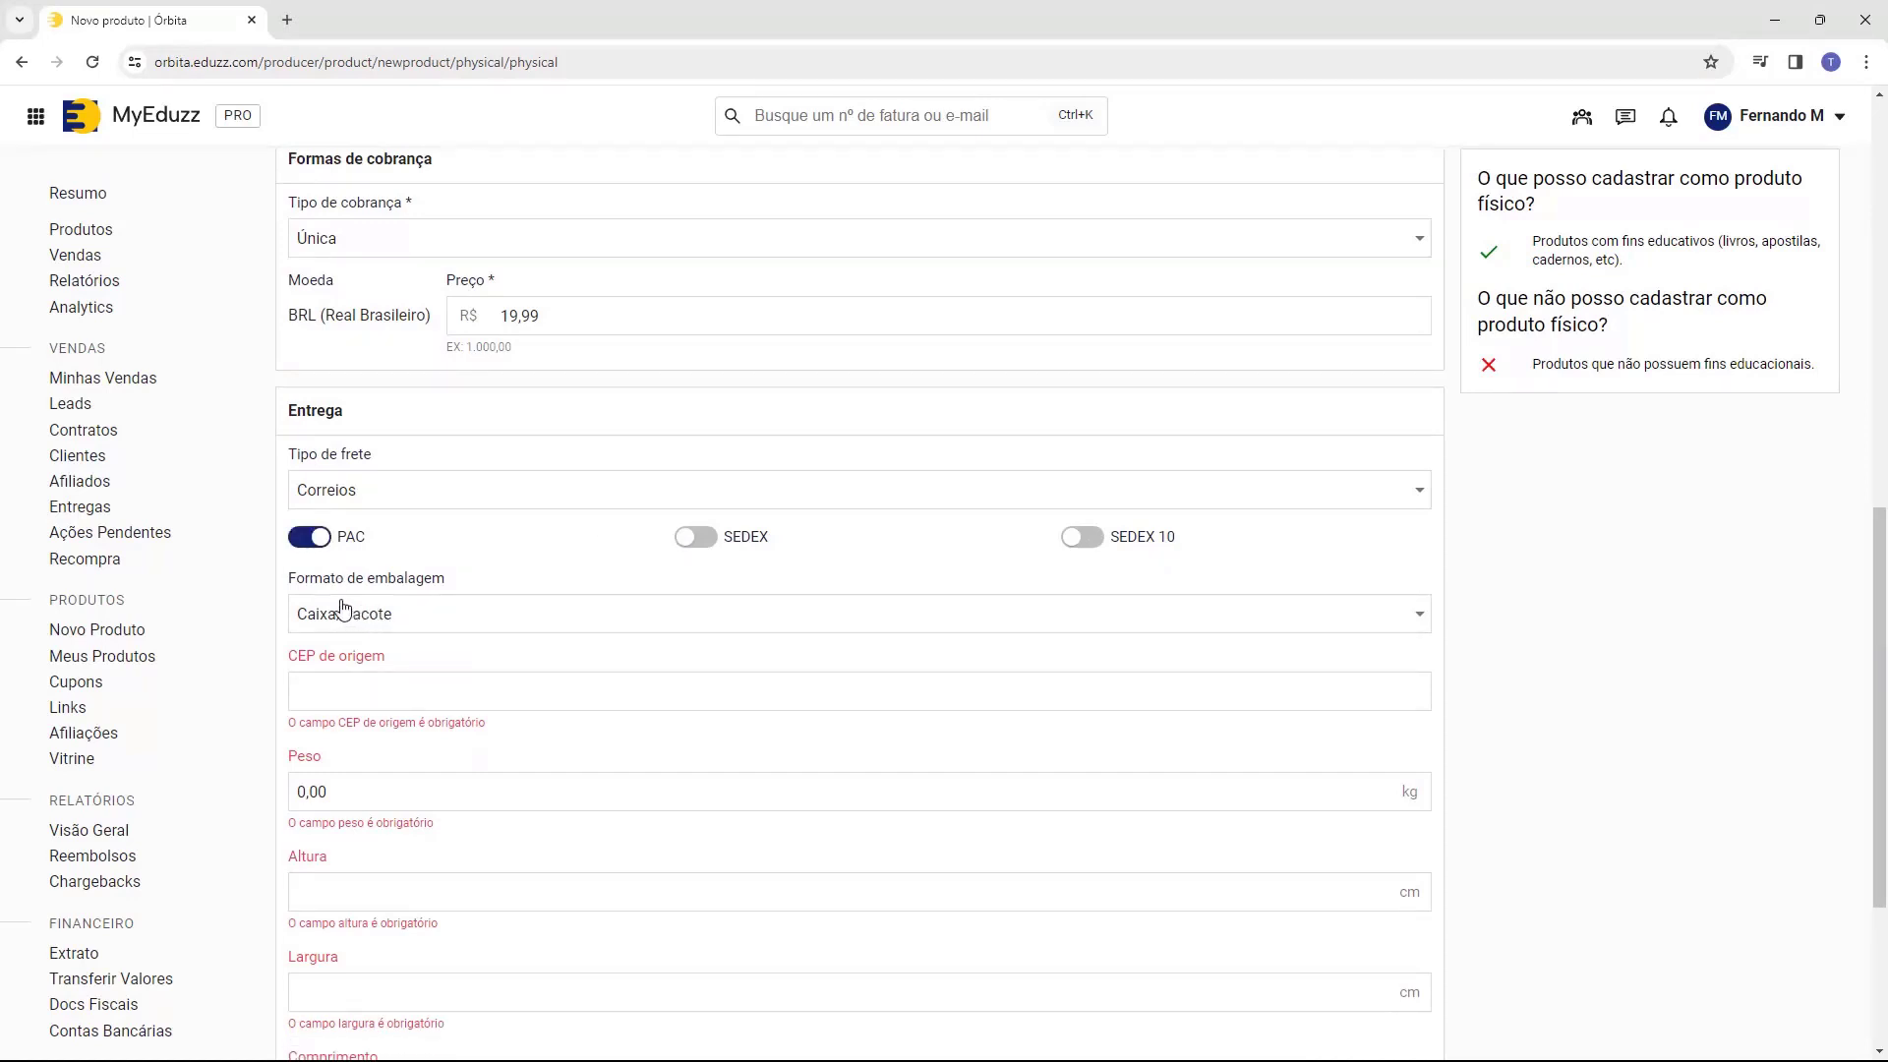
pyautogui.click(696, 536)
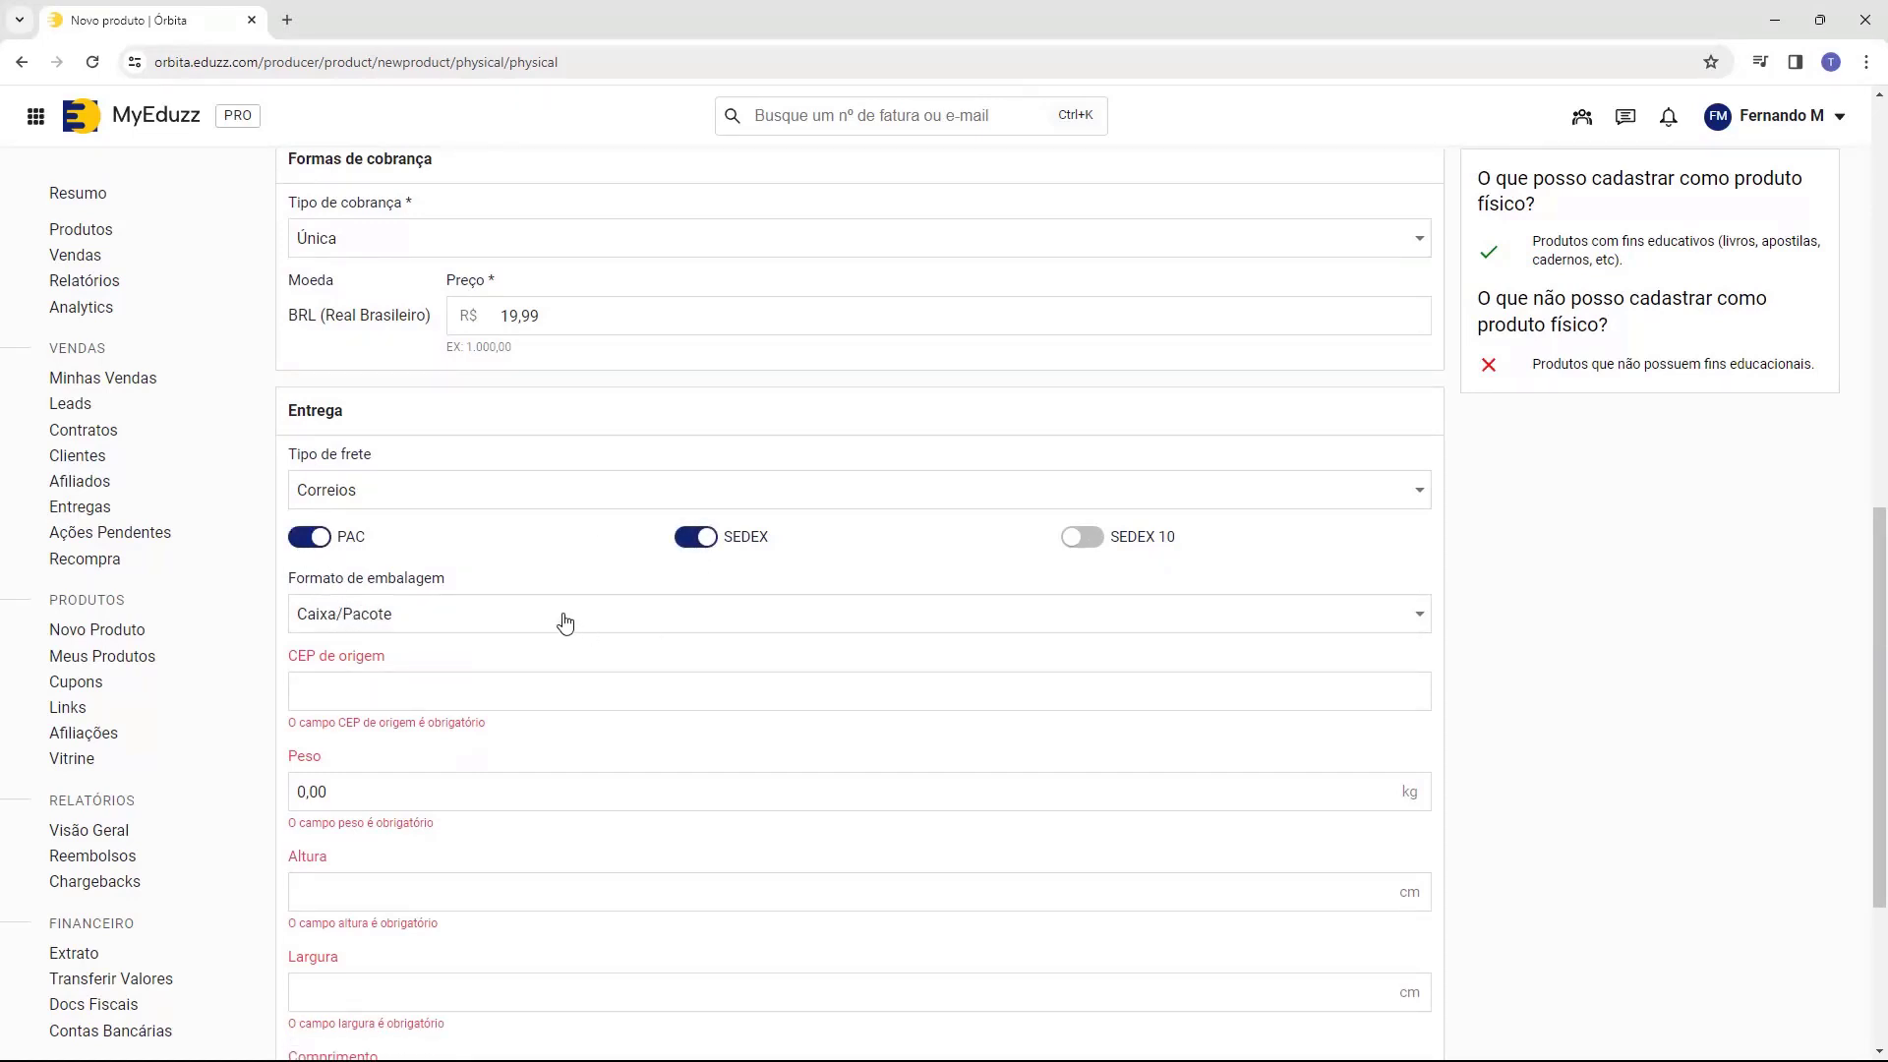
pyautogui.click(1085, 538)
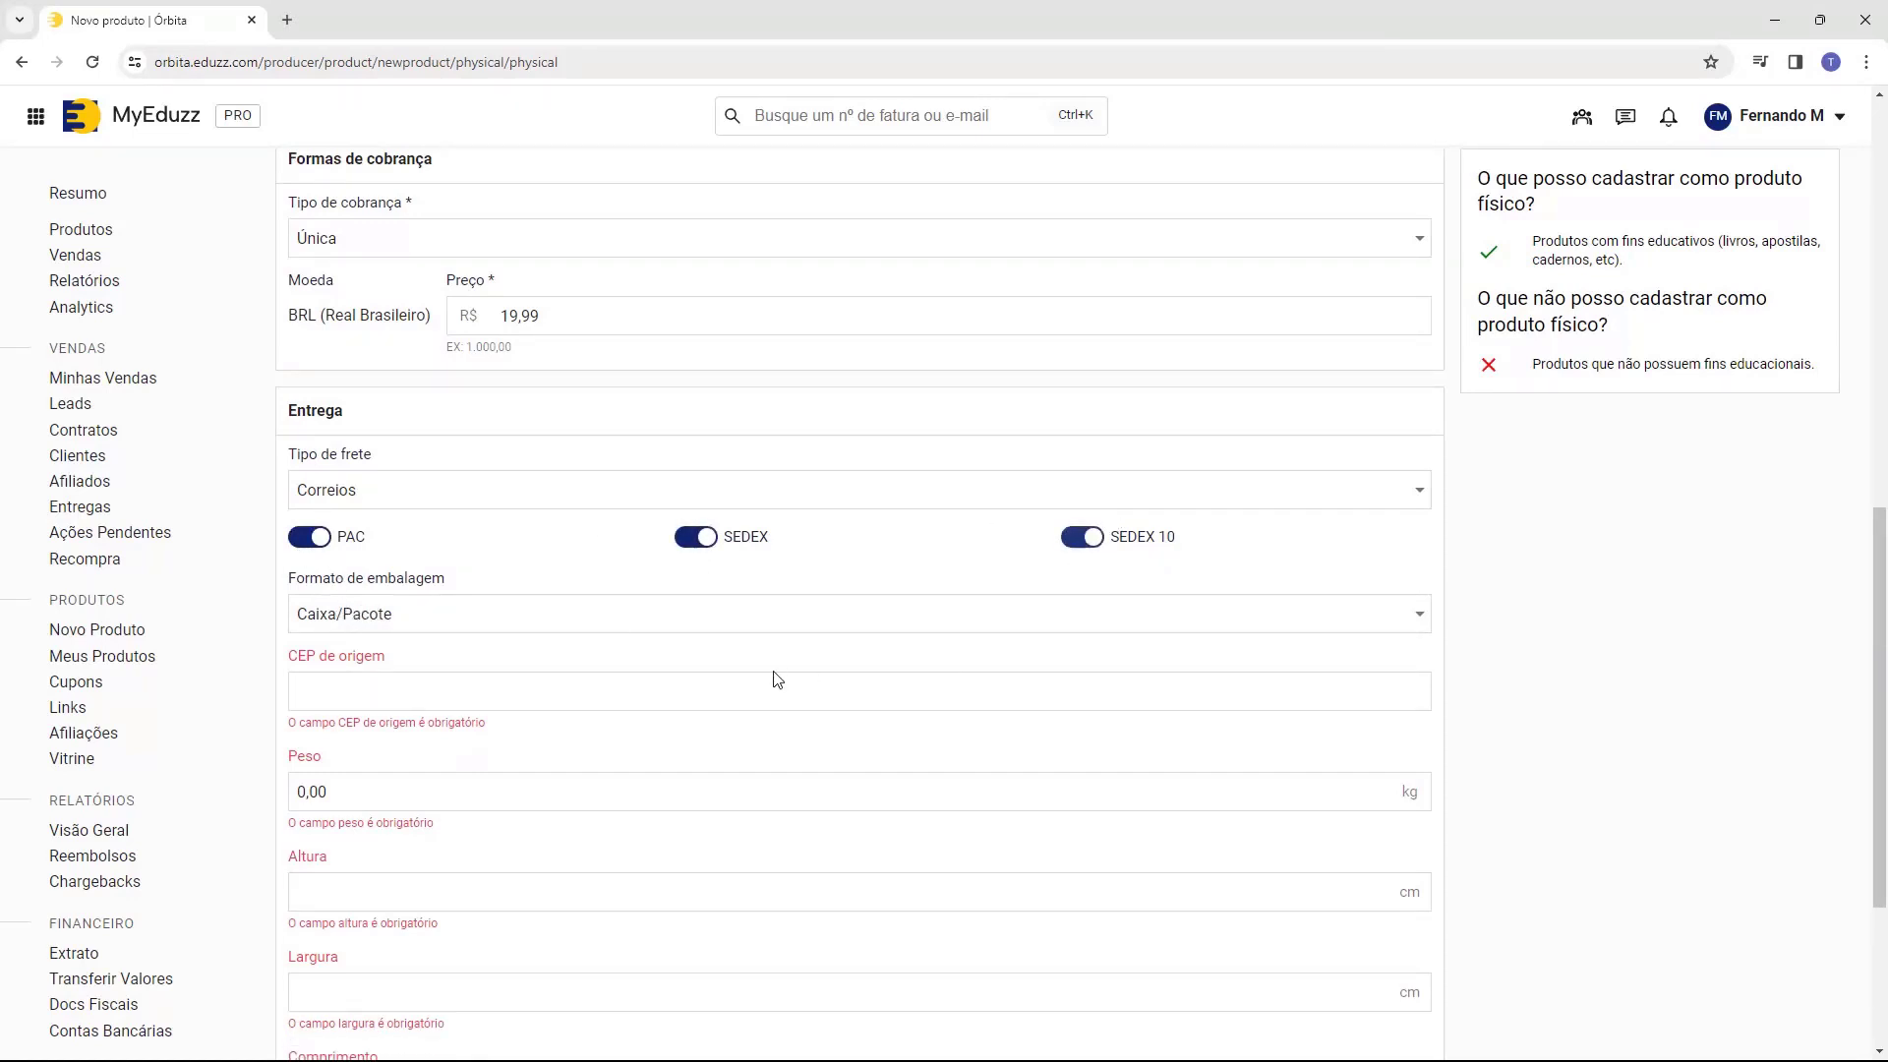
pyautogui.click(1082, 537)
# Choose Caixa/Pacote as the packaging format and fill in the origin postal code (CEP de origem)
pyautogui.scroll(-1, 651, 546)
pyautogui.scroll(-1, 379, 445)
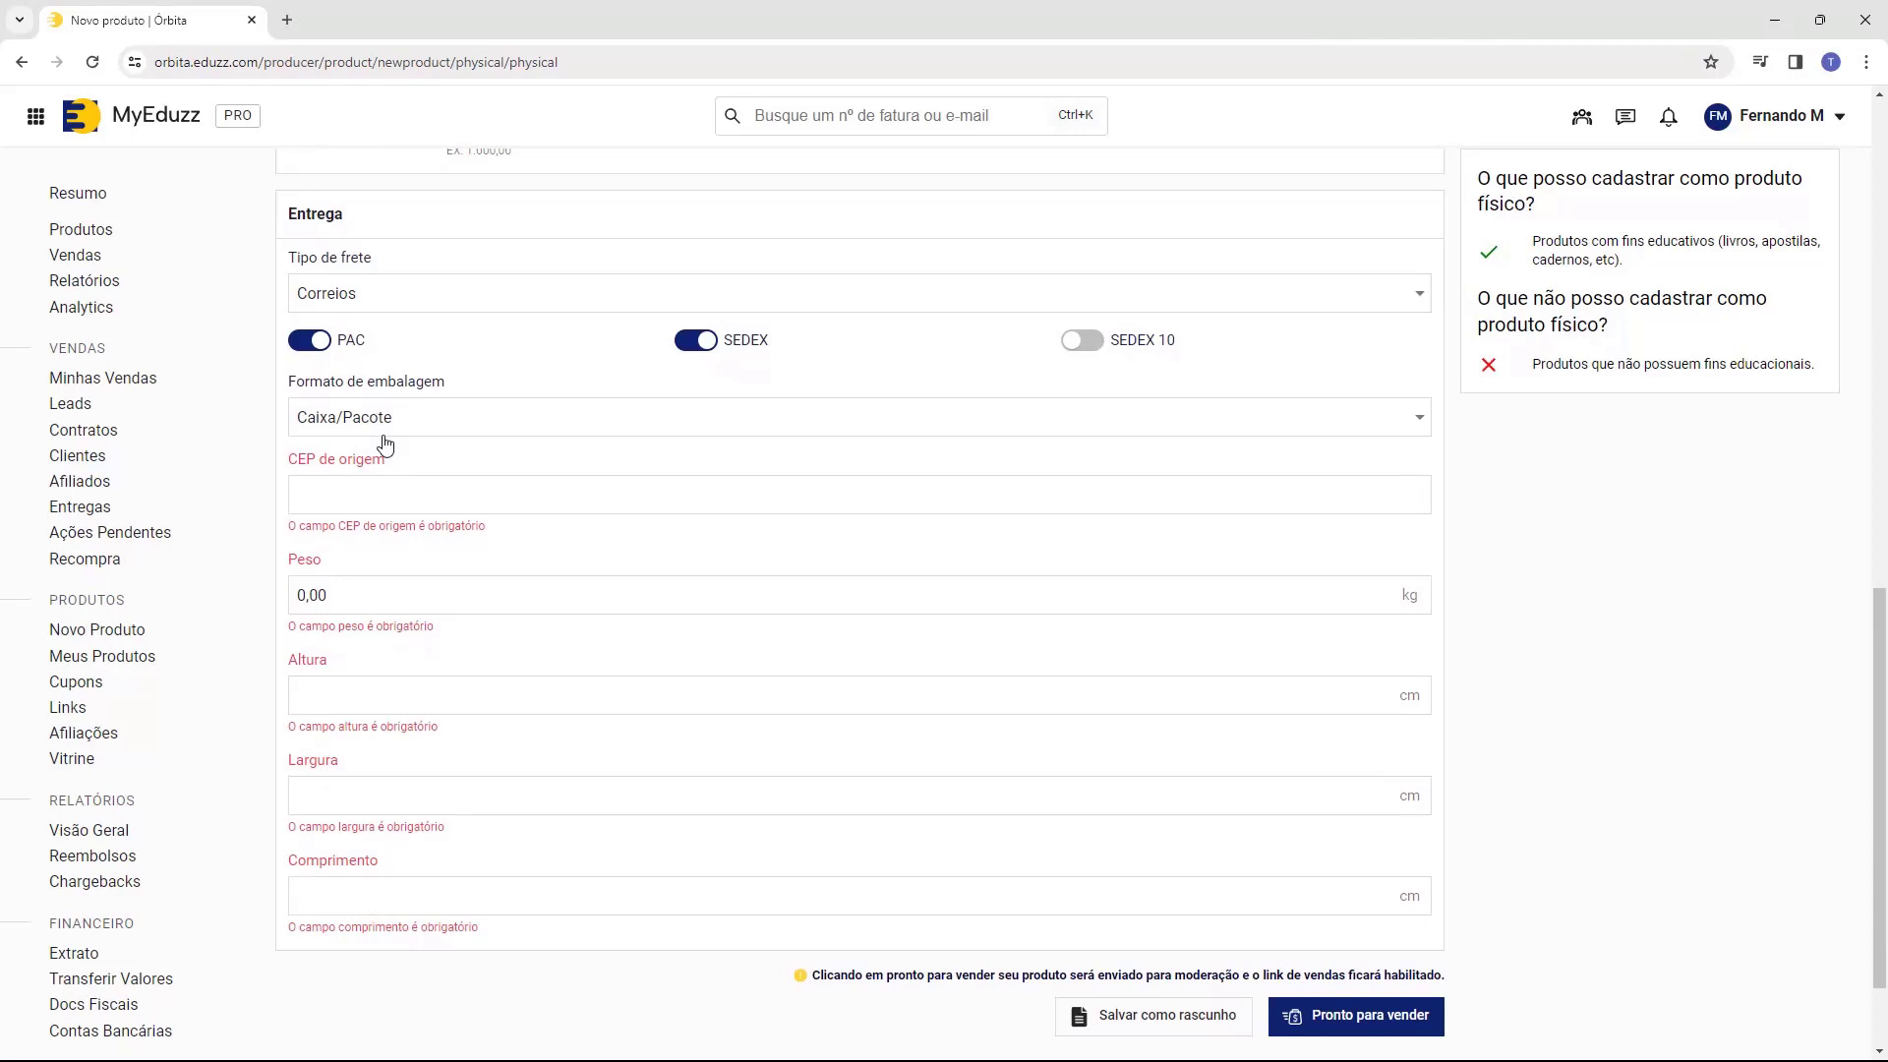
pyautogui.click(335, 417)
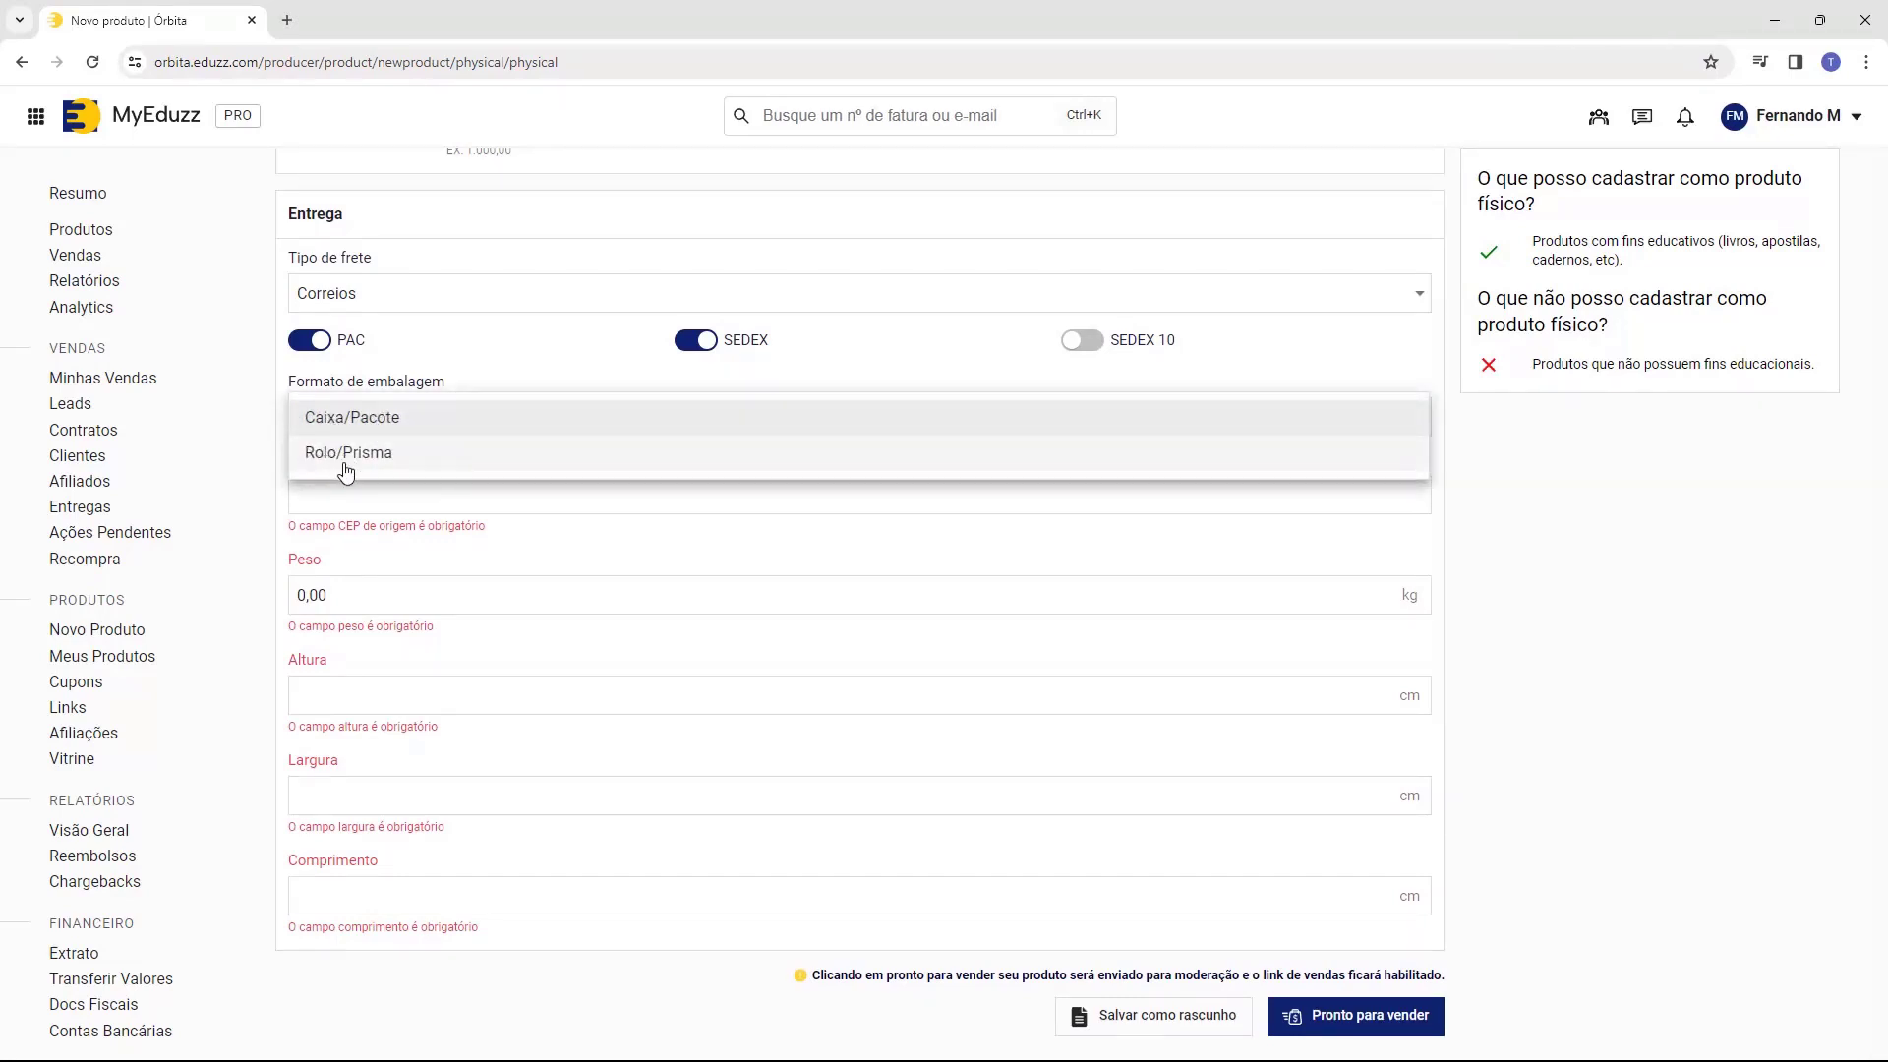
pyautogui.click(352, 419)
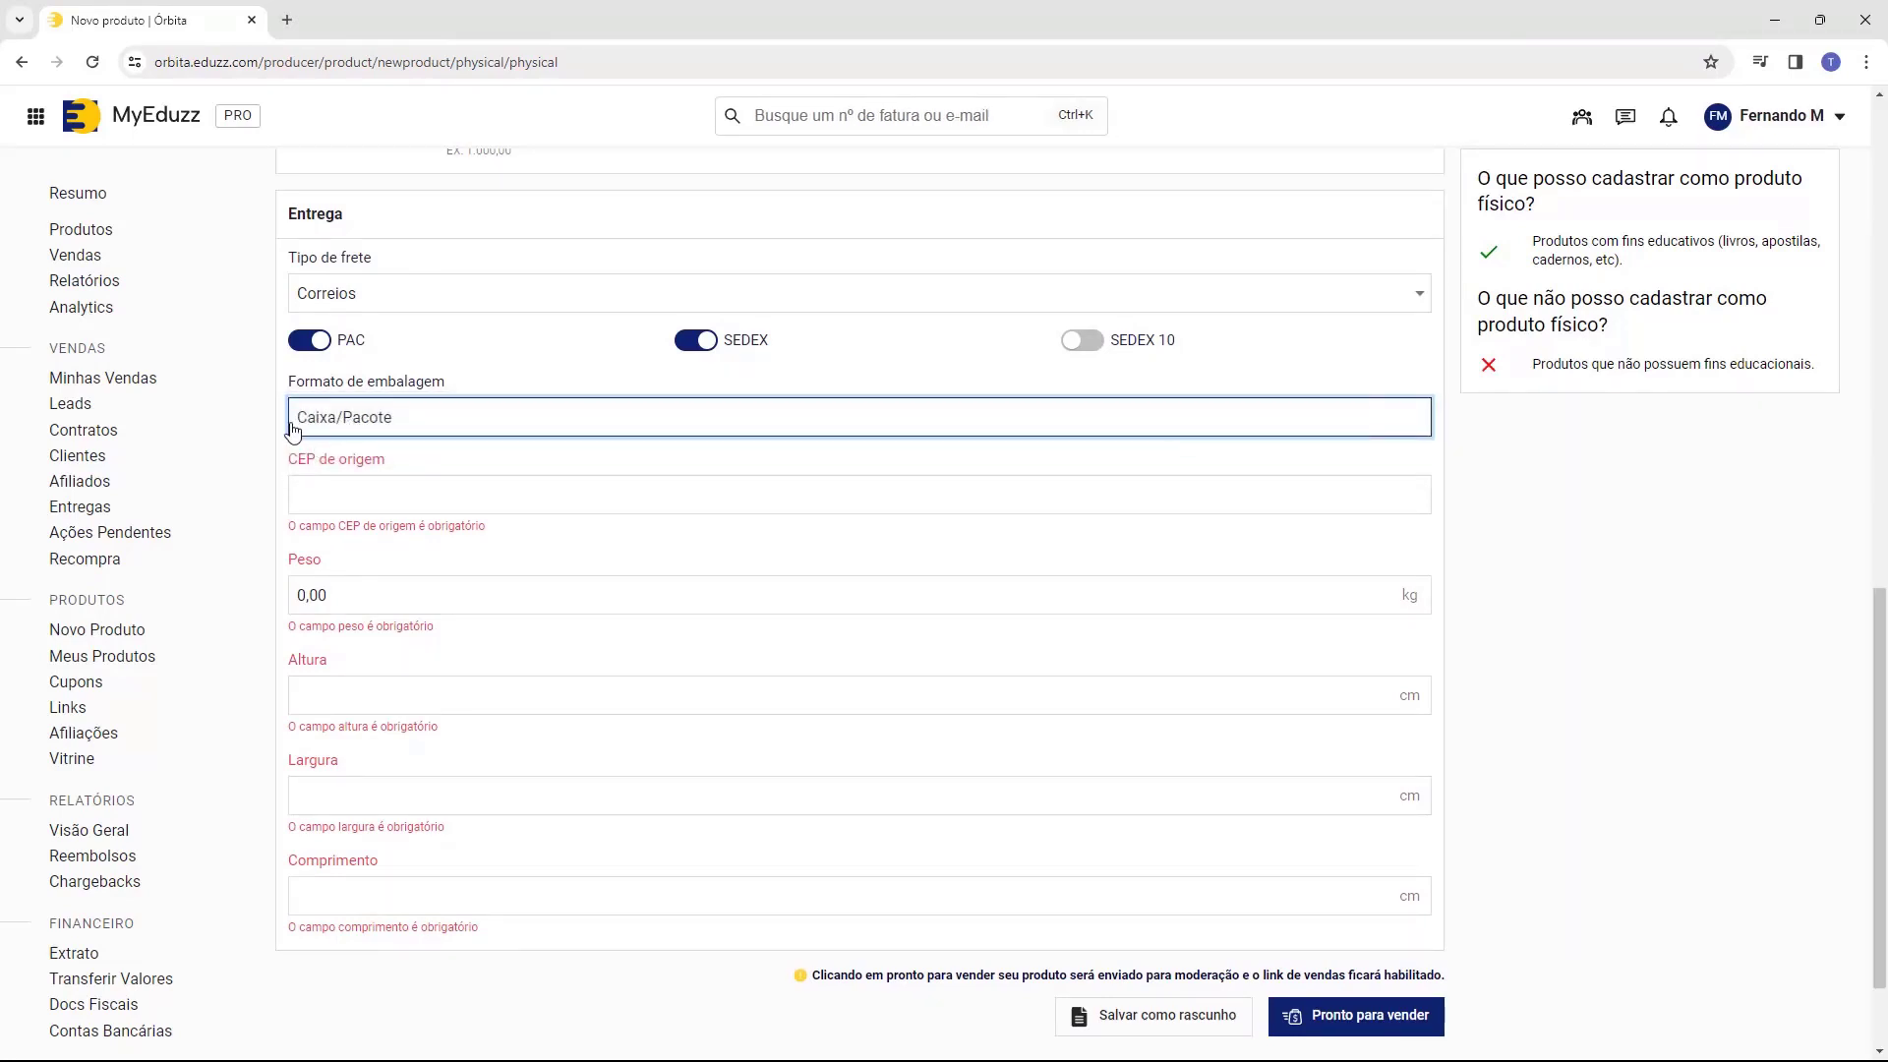
pyautogui.click(392, 425)
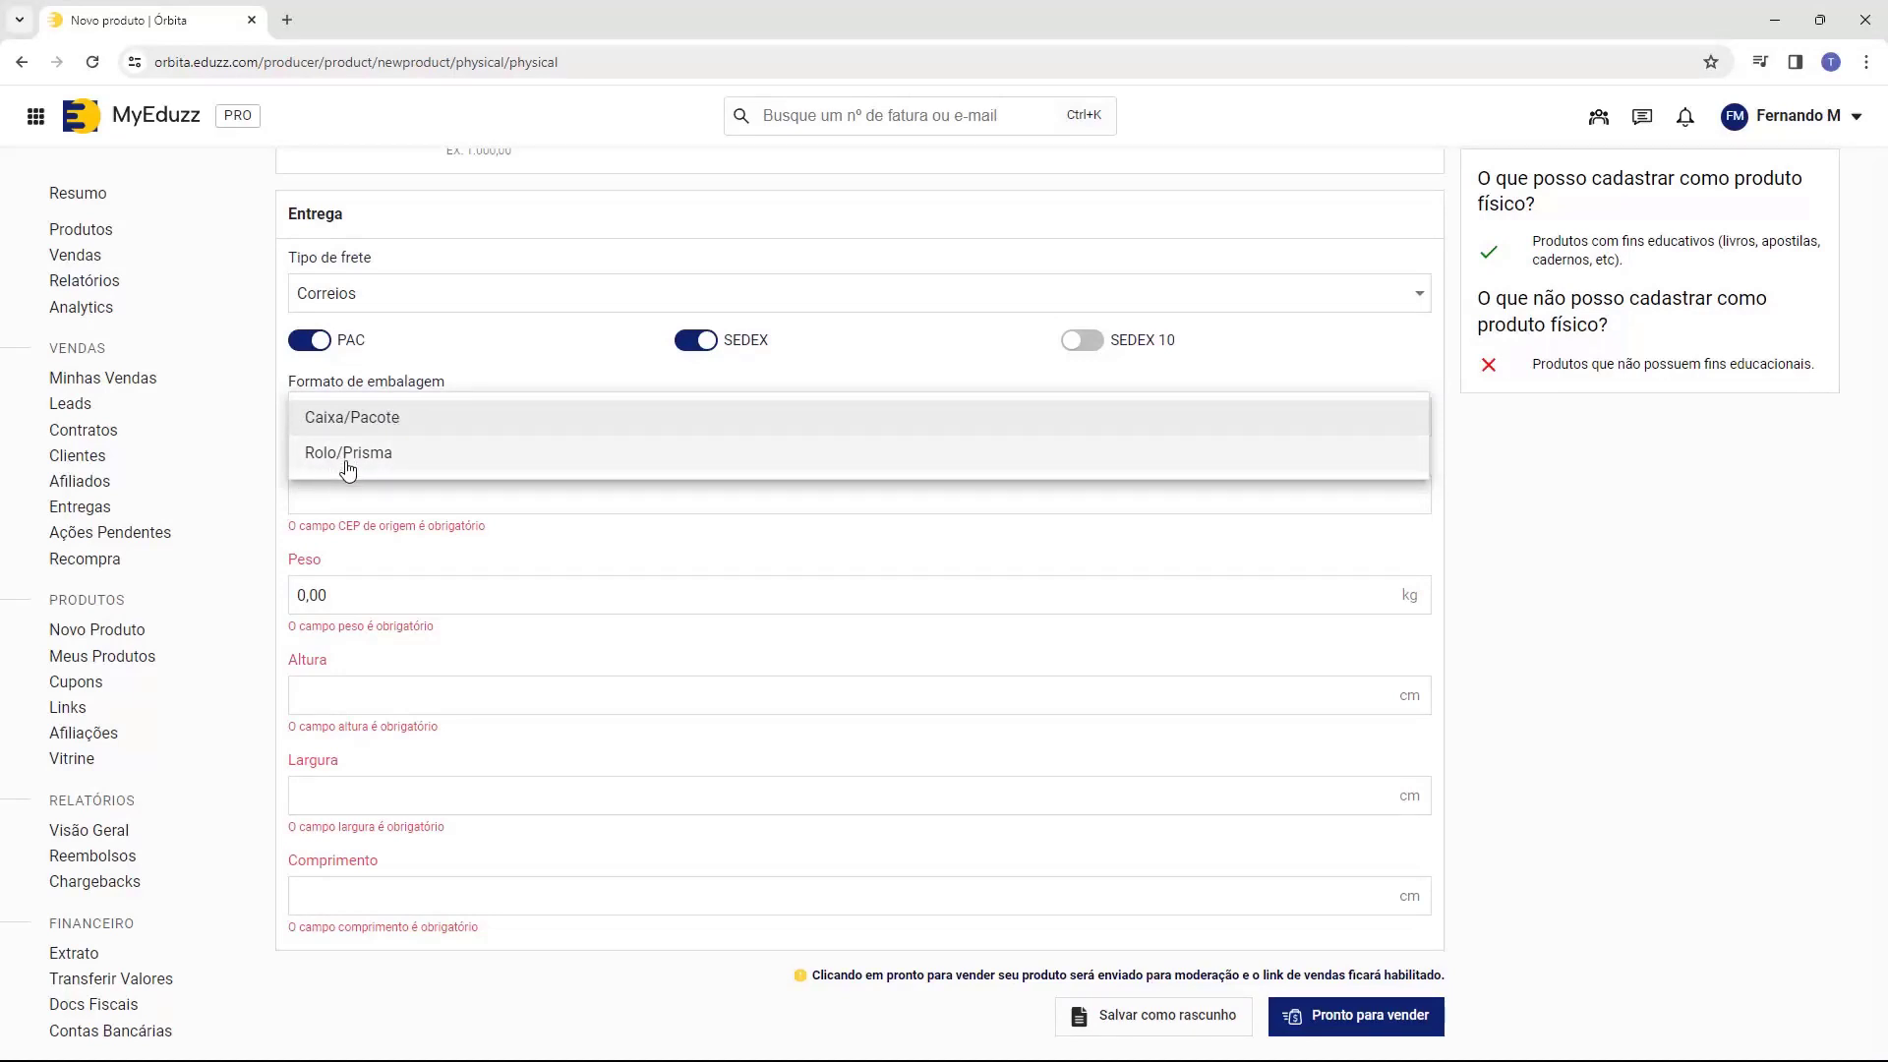
pyautogui.click(398, 423)
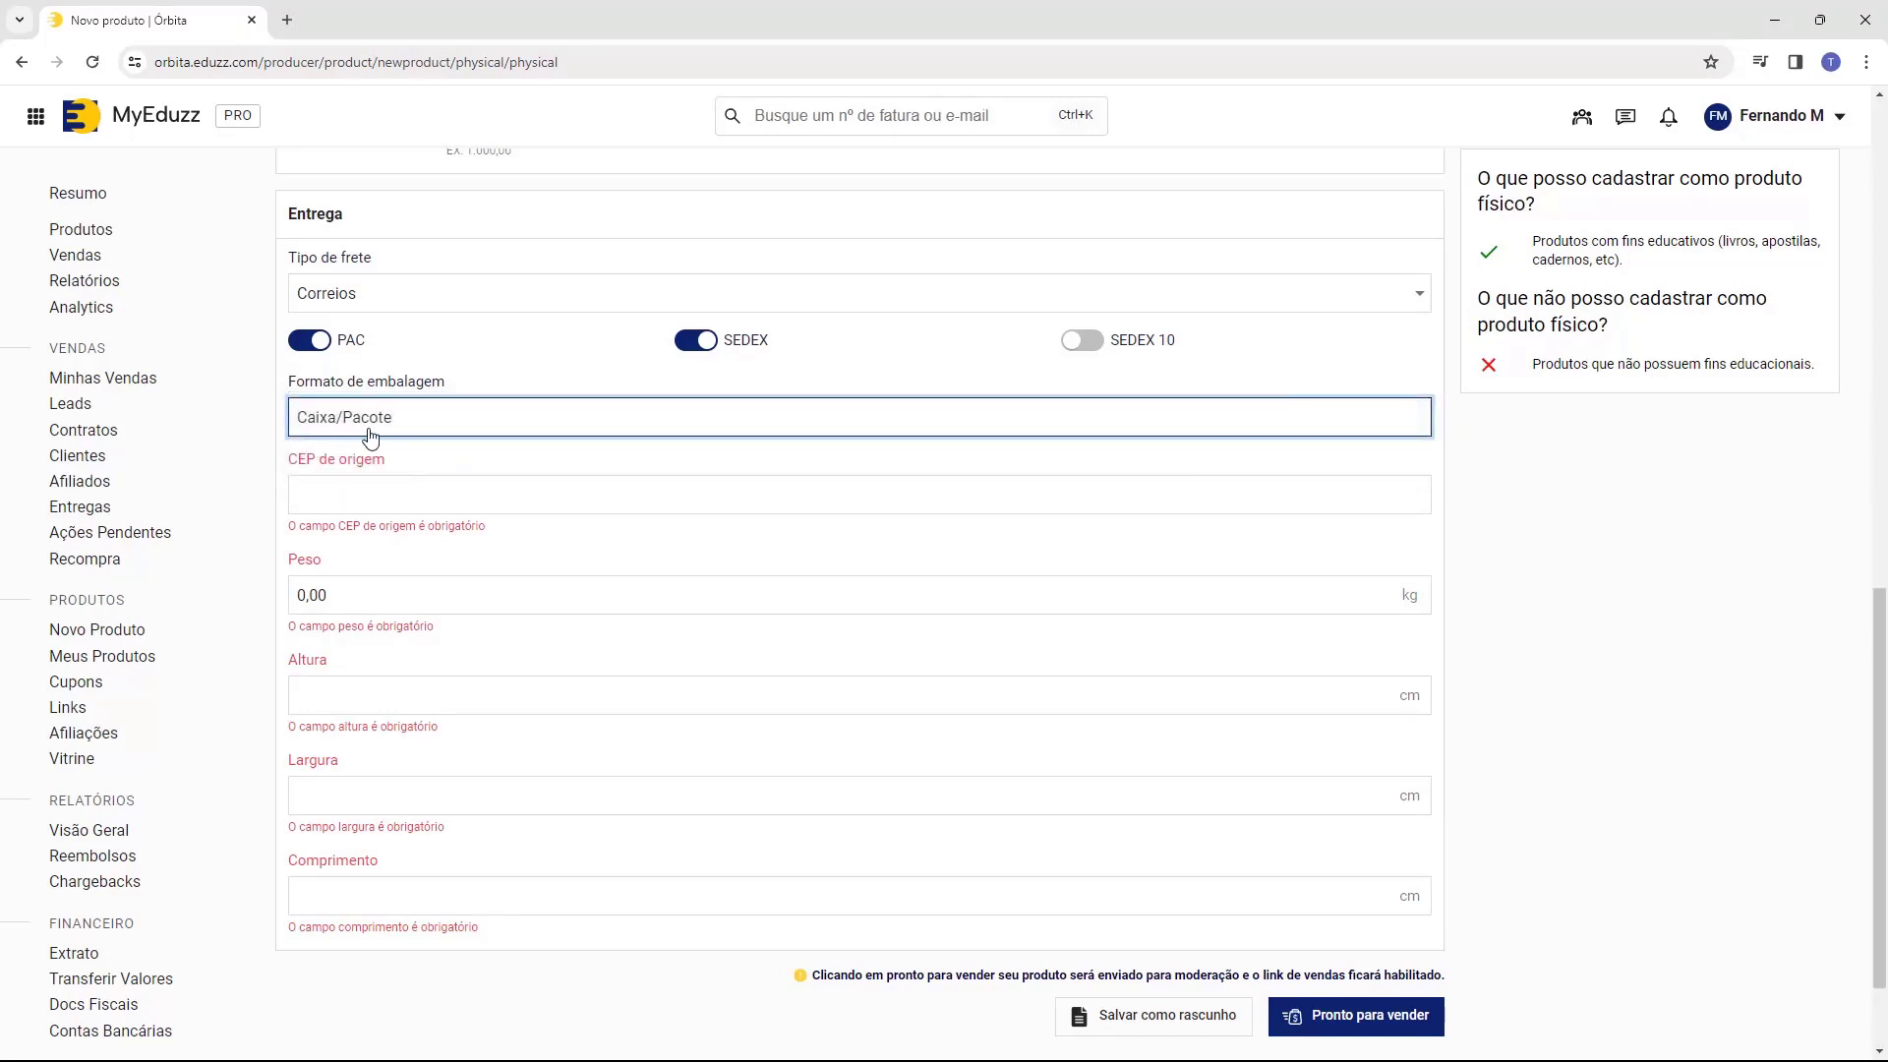
pyautogui.click(297, 494)
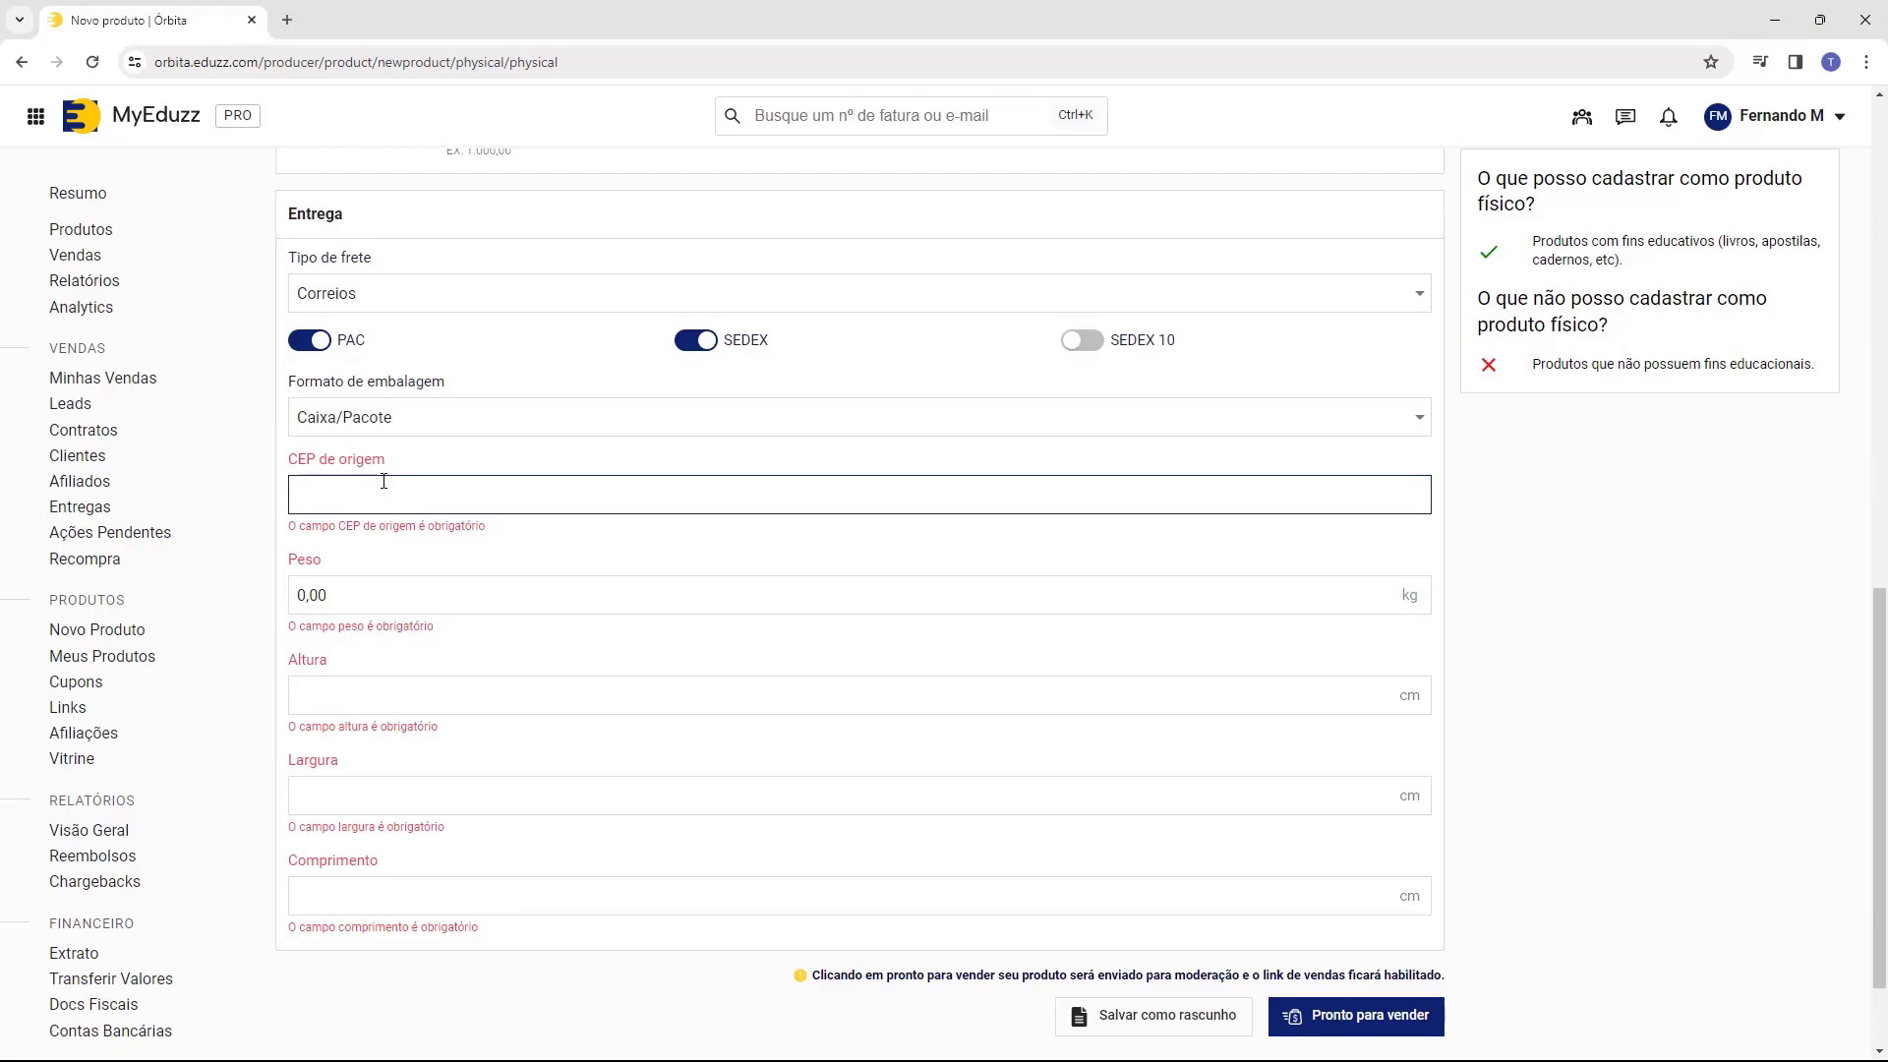
pyautogui.write('88085-120')
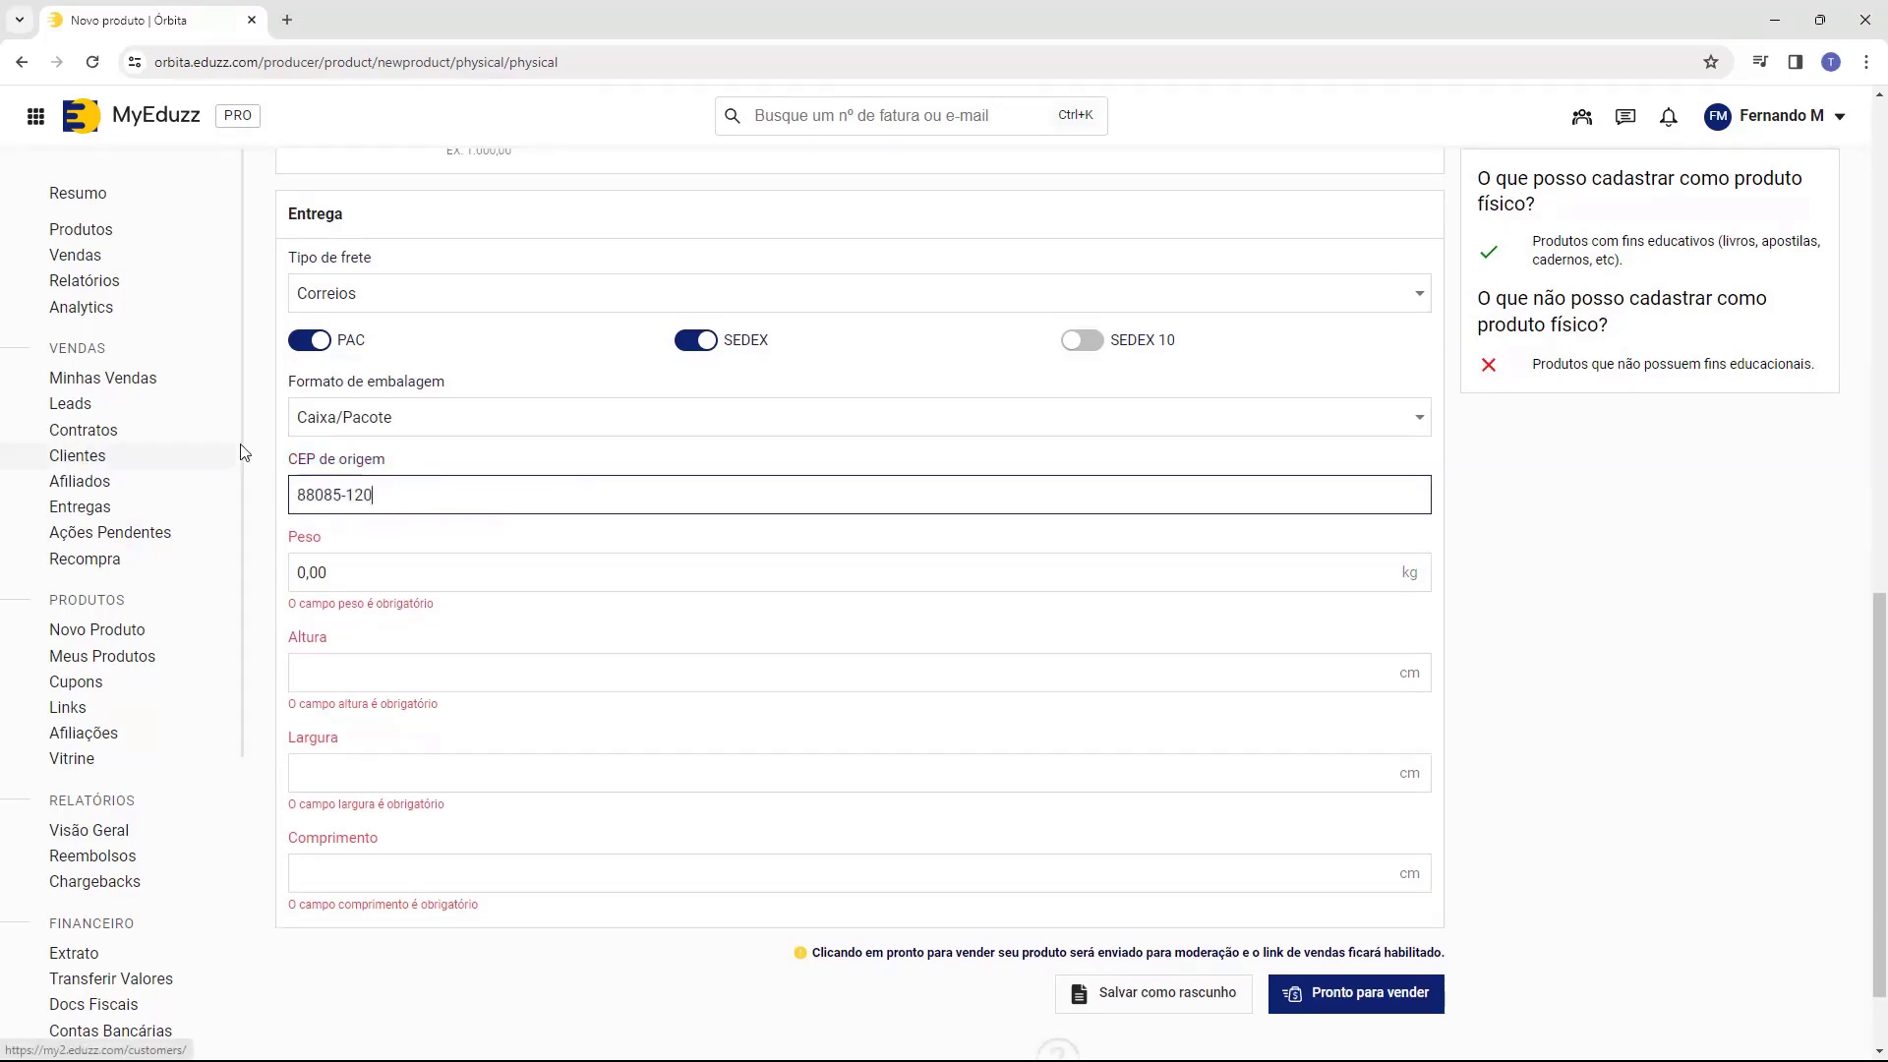
# Set the product's shipping weight to 0,10 kg
pyautogui.click(352, 574)
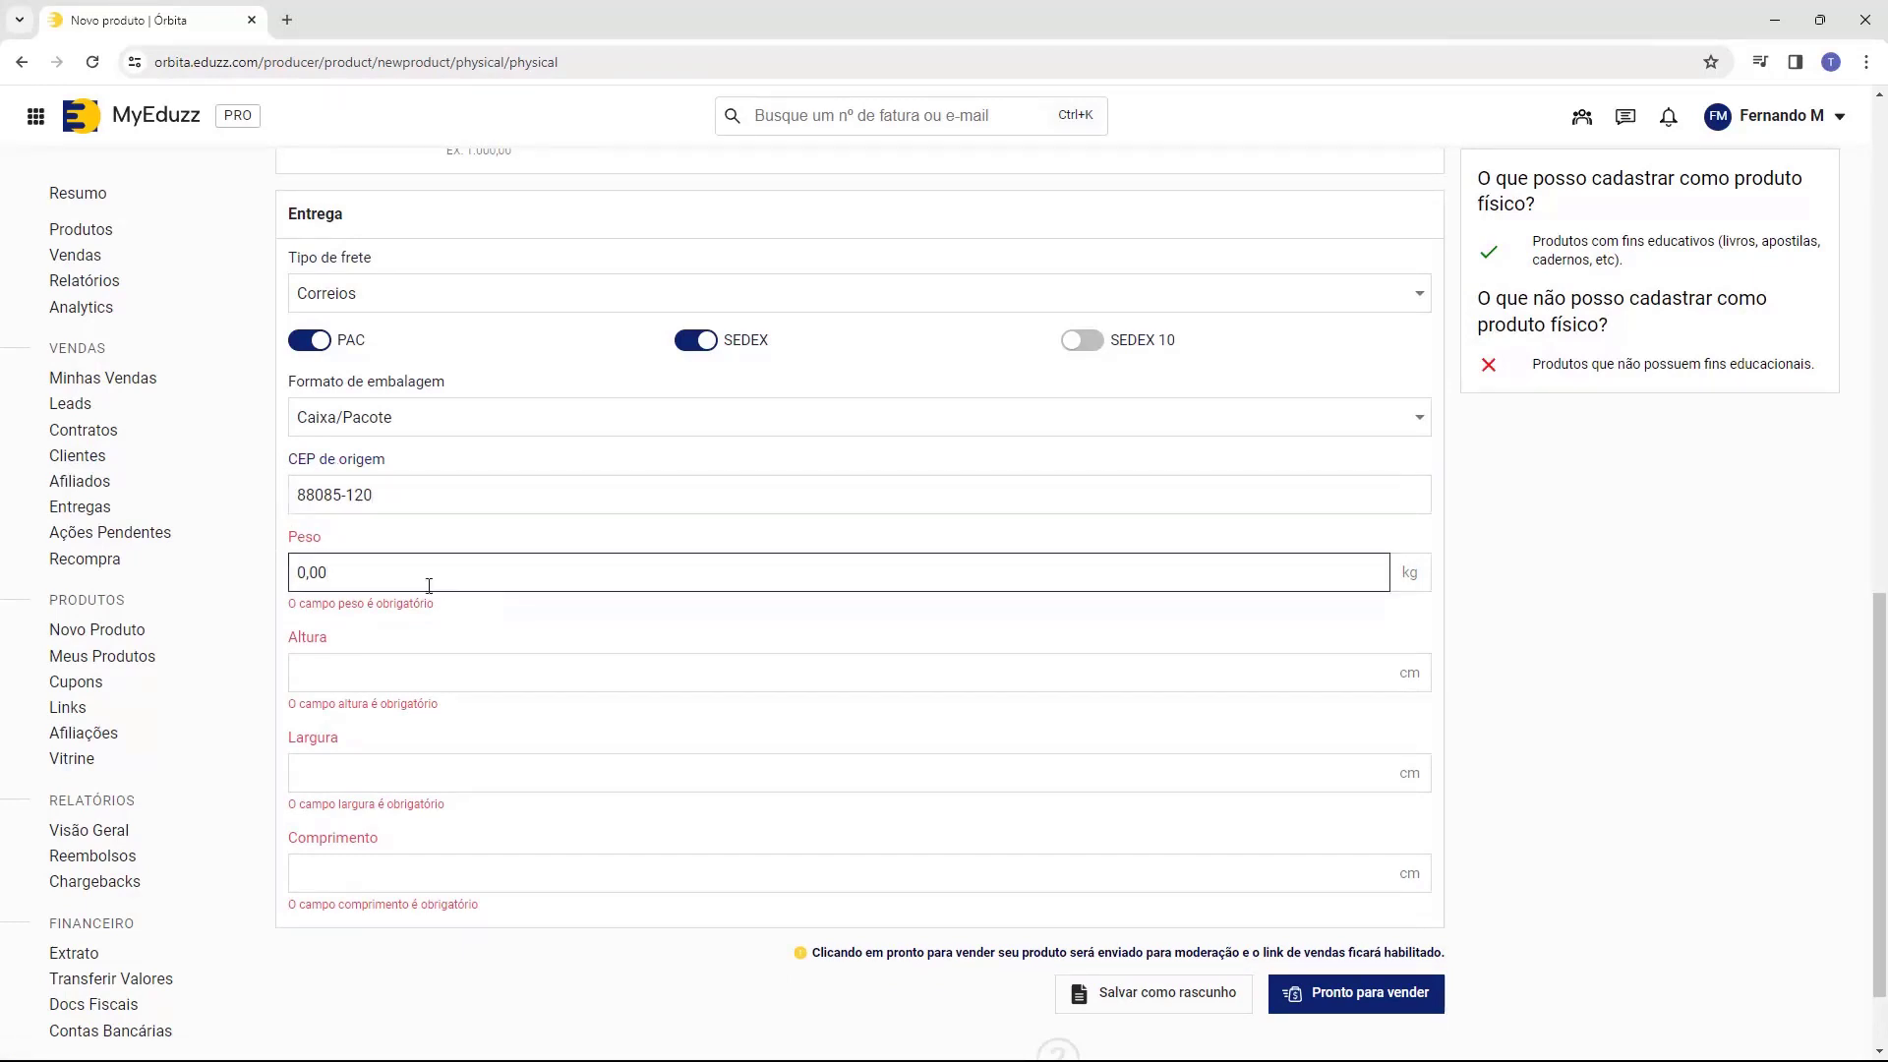
pyautogui.moveTo(290, 584); pyautogui.dragTo(358, 586)
pyautogui.moveTo(1392, 572); pyautogui.dragTo(1437, 578)
pyautogui.click(1282, 588)
pyautogui.write('1')
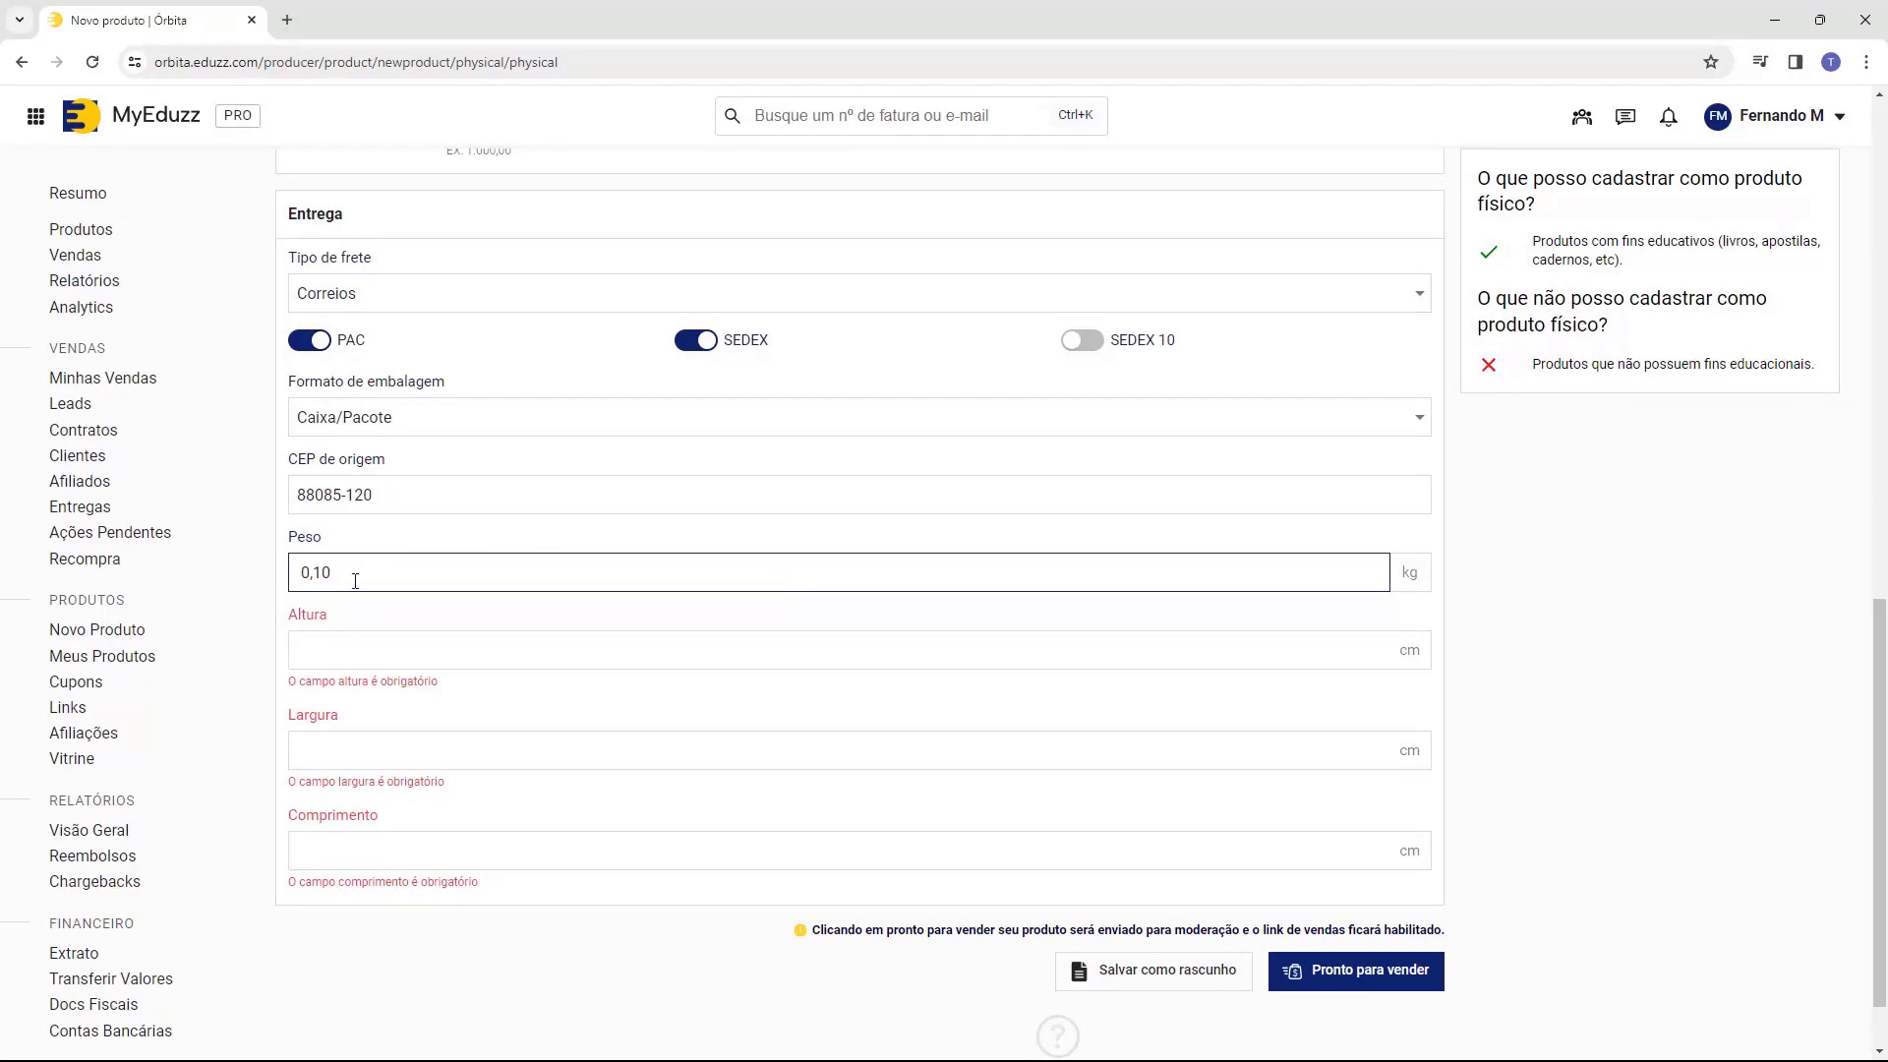
pyautogui.hotkey('shift', 'Left')
pyautogui.hotkey('shift', 'Left')
pyautogui.write('2')
pyautogui.moveTo(383, 584); pyautogui.dragTo(315, 587)
pyautogui.write('15')
pyautogui.moveTo(346, 565); pyautogui.dragTo(314, 572)
pyautogui.write('10')
# Set the package dimensions to 5 cm height, 11 cm width and 20 cm length
pyautogui.click(312, 637)
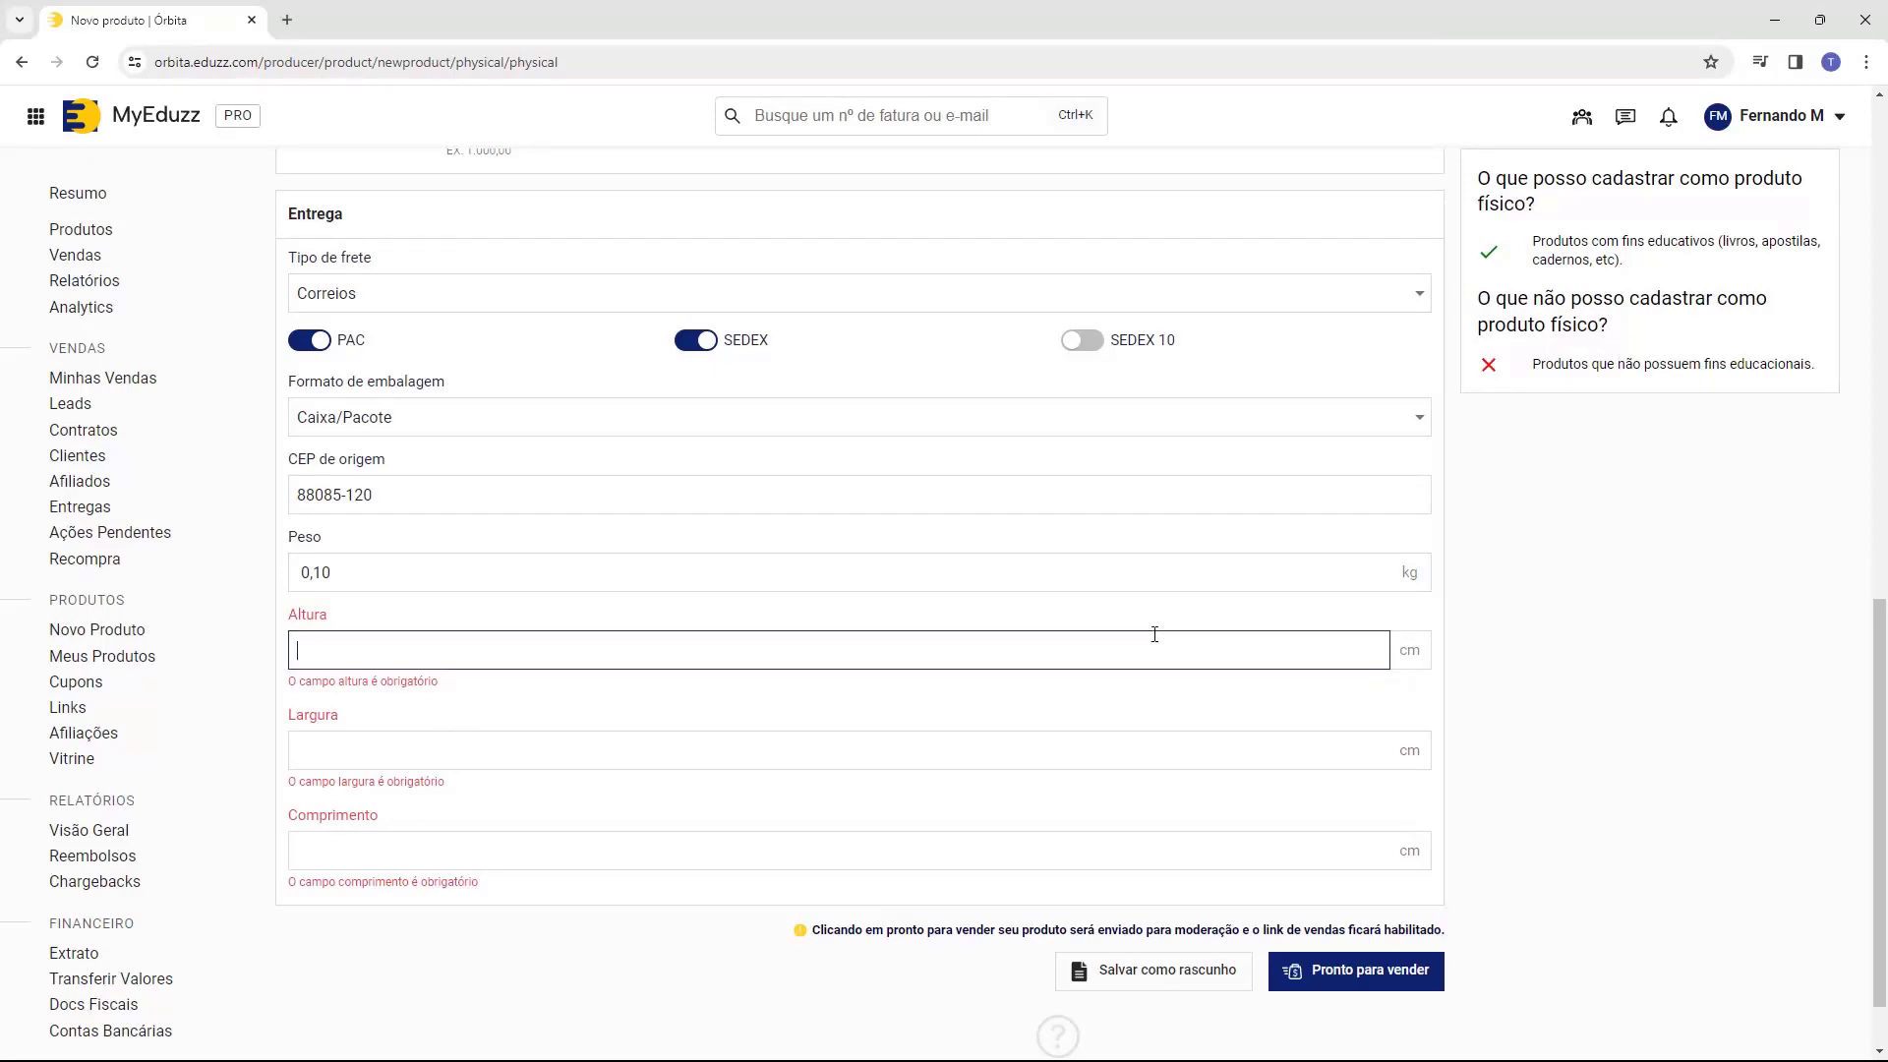
pyautogui.write('5')
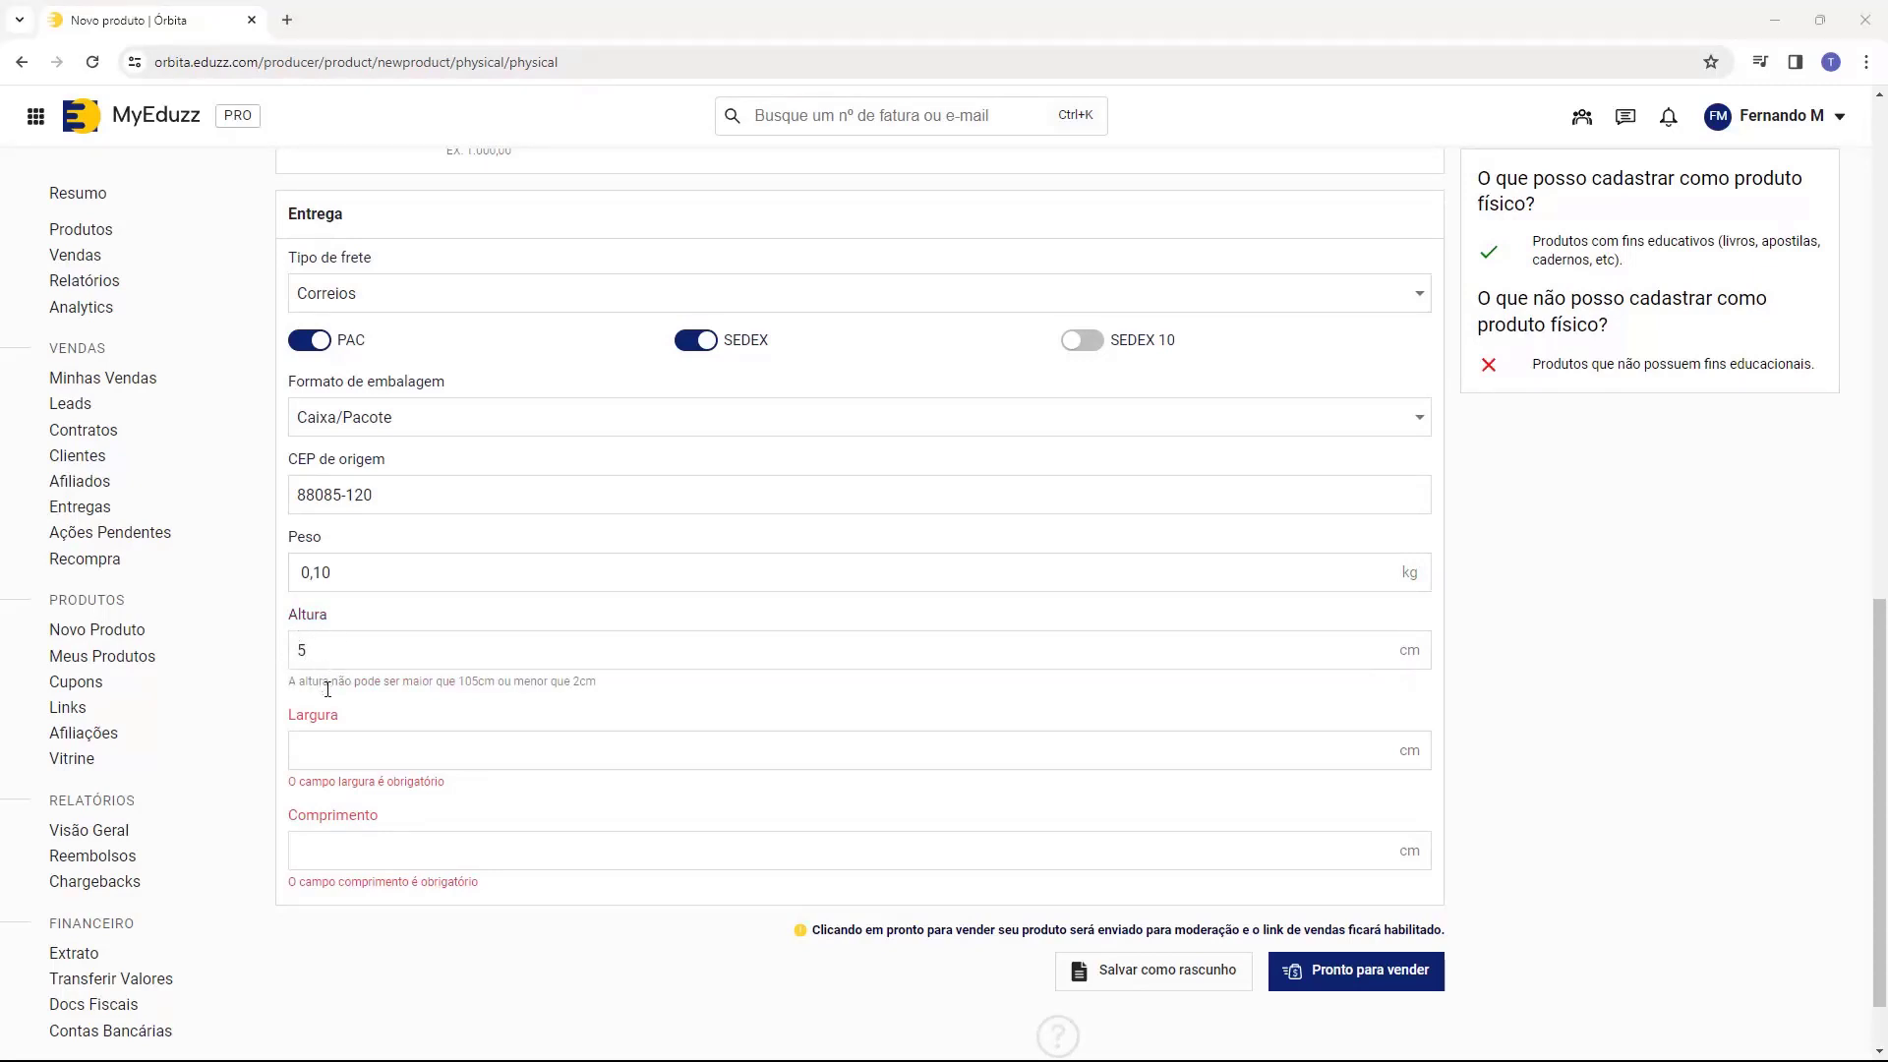
pyautogui.click(325, 743)
pyautogui.write('11')
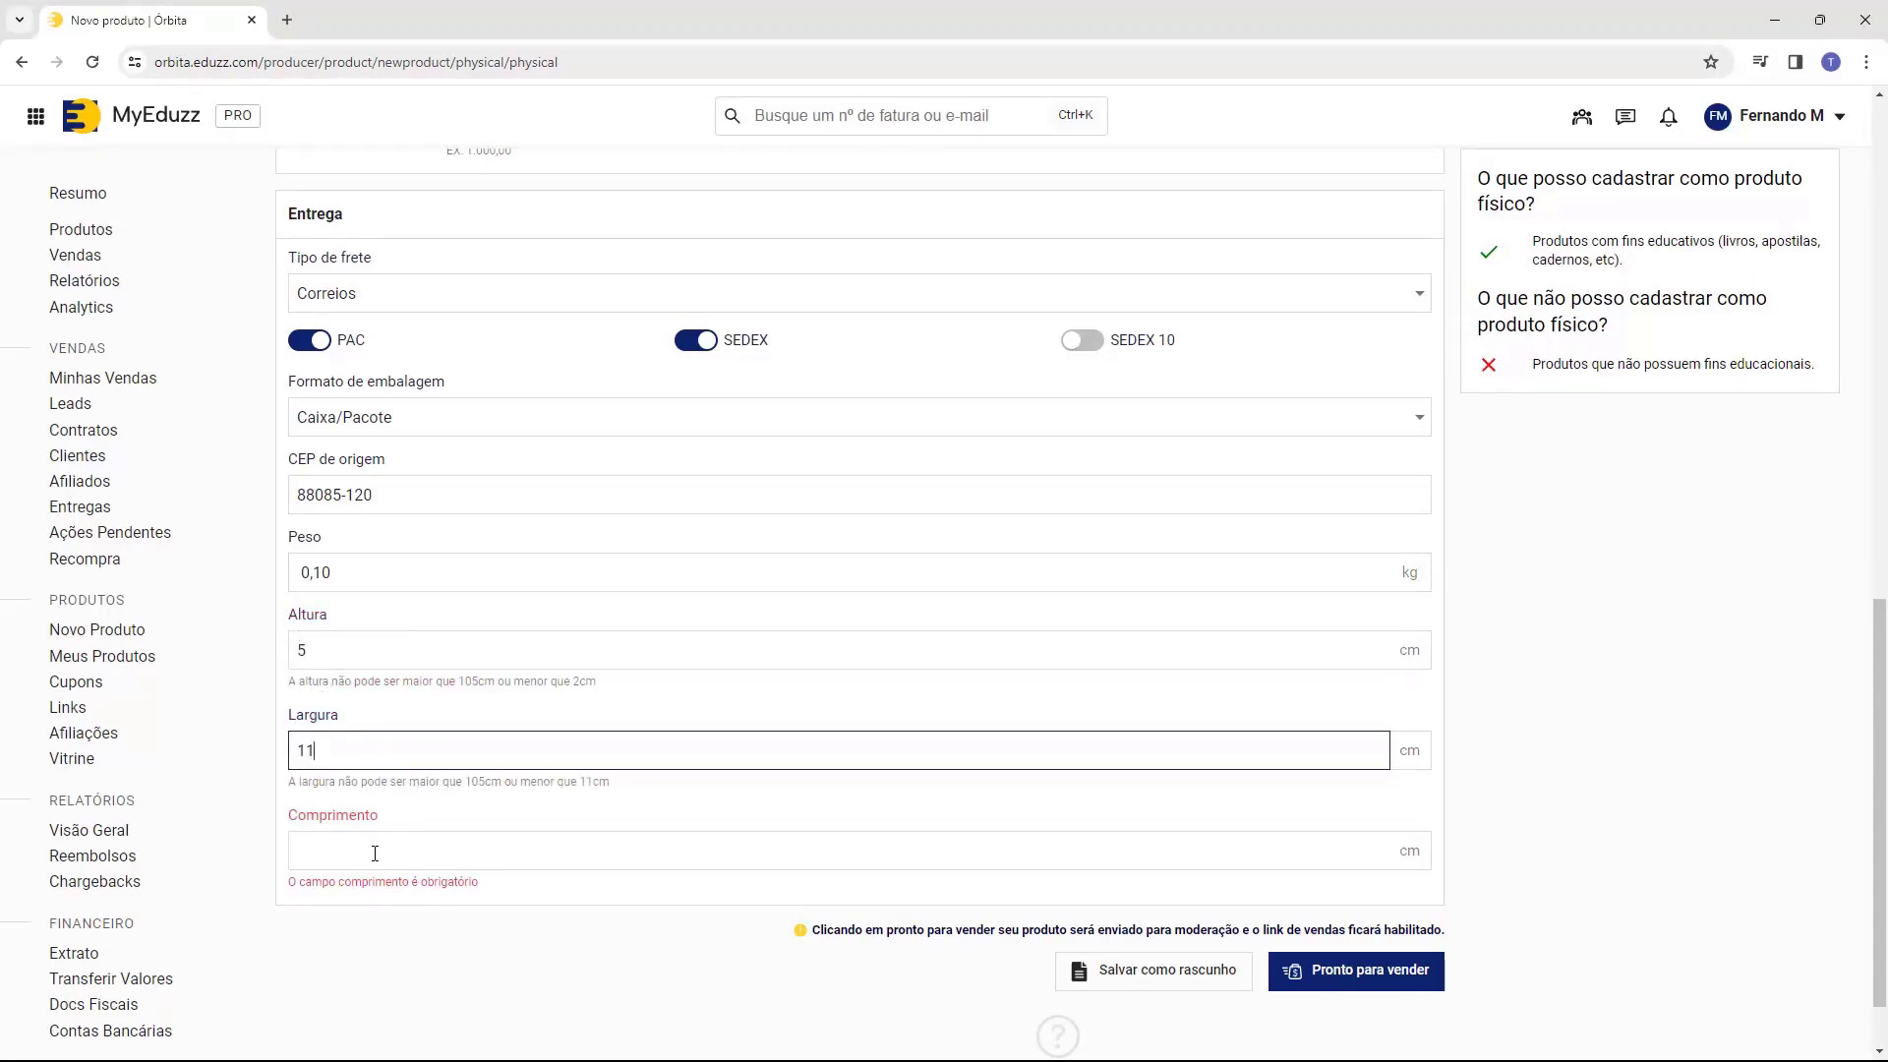
pyautogui.click(383, 852)
pyautogui.write('20')
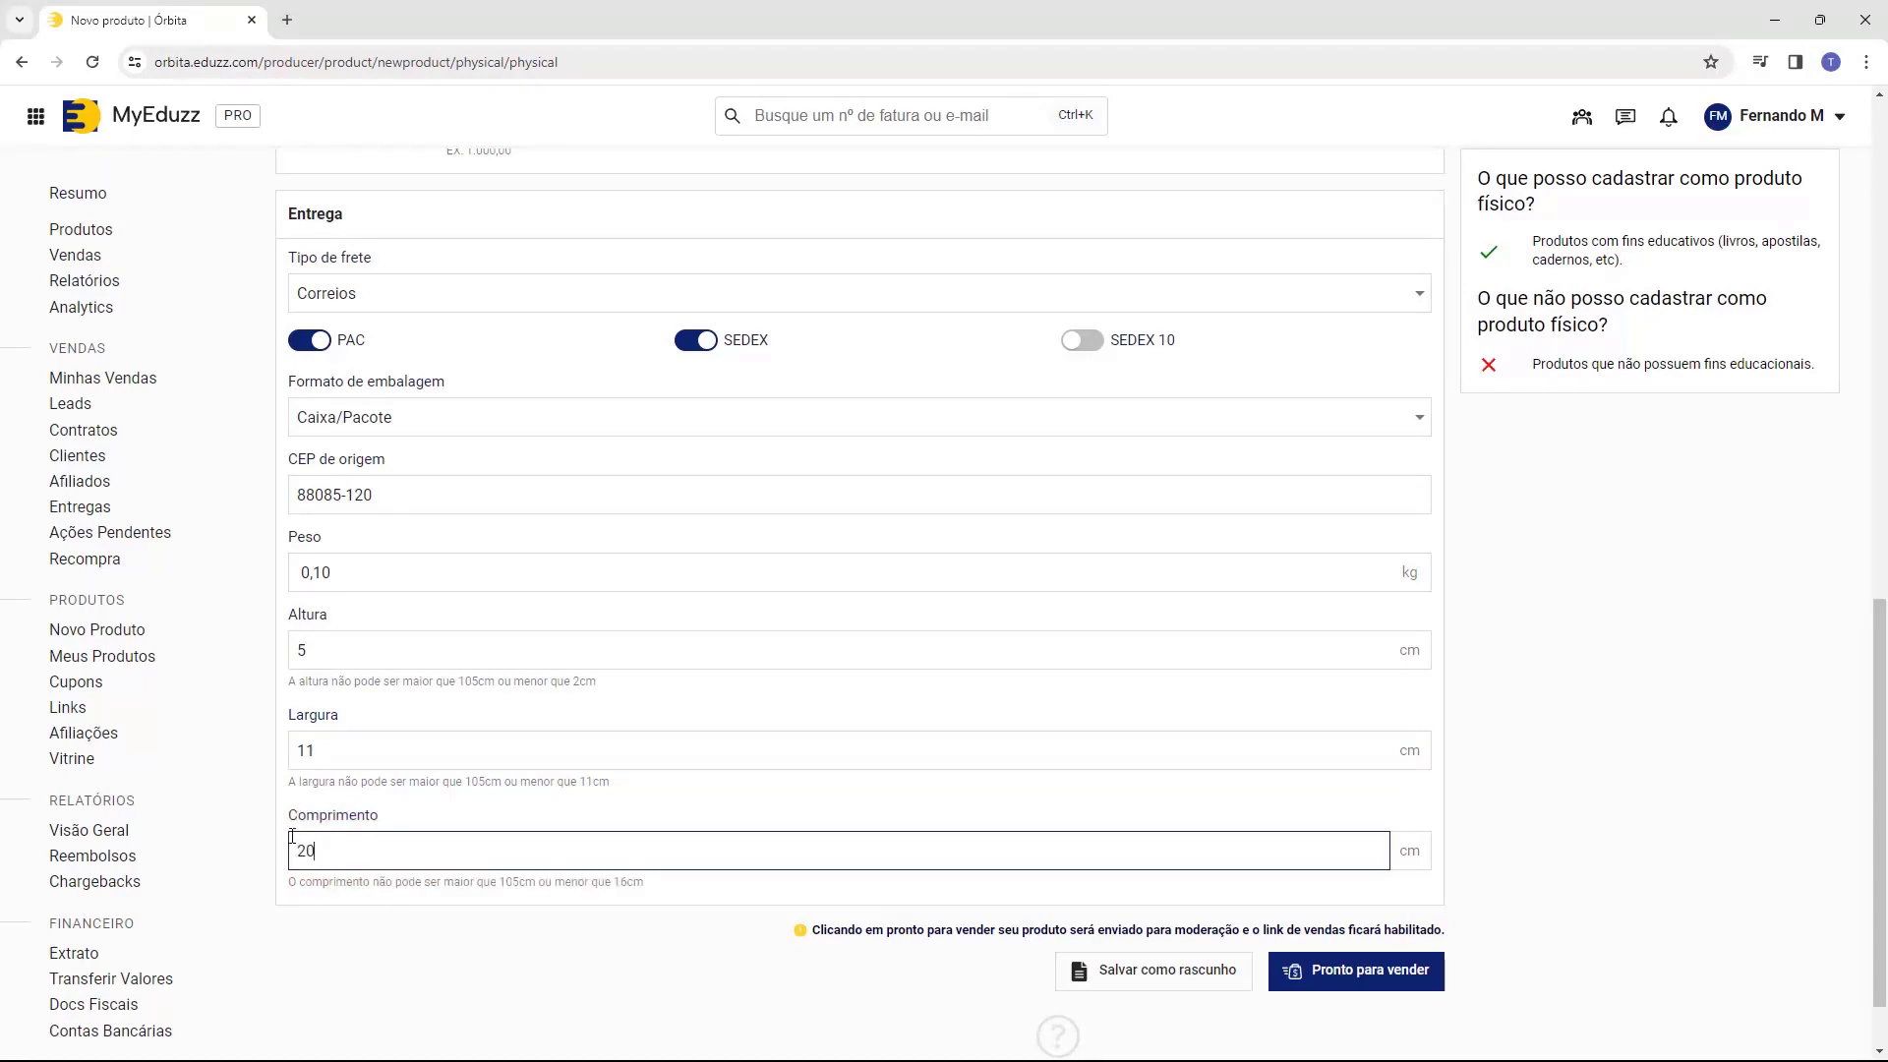
pyautogui.moveTo(292, 818); pyautogui.dragTo(374, 817)
pyautogui.click(324, 850)
# Review the completed product form, submit it as ready to sell and confirm sending it to moderation
pyautogui.scroll(15, 420, 765)
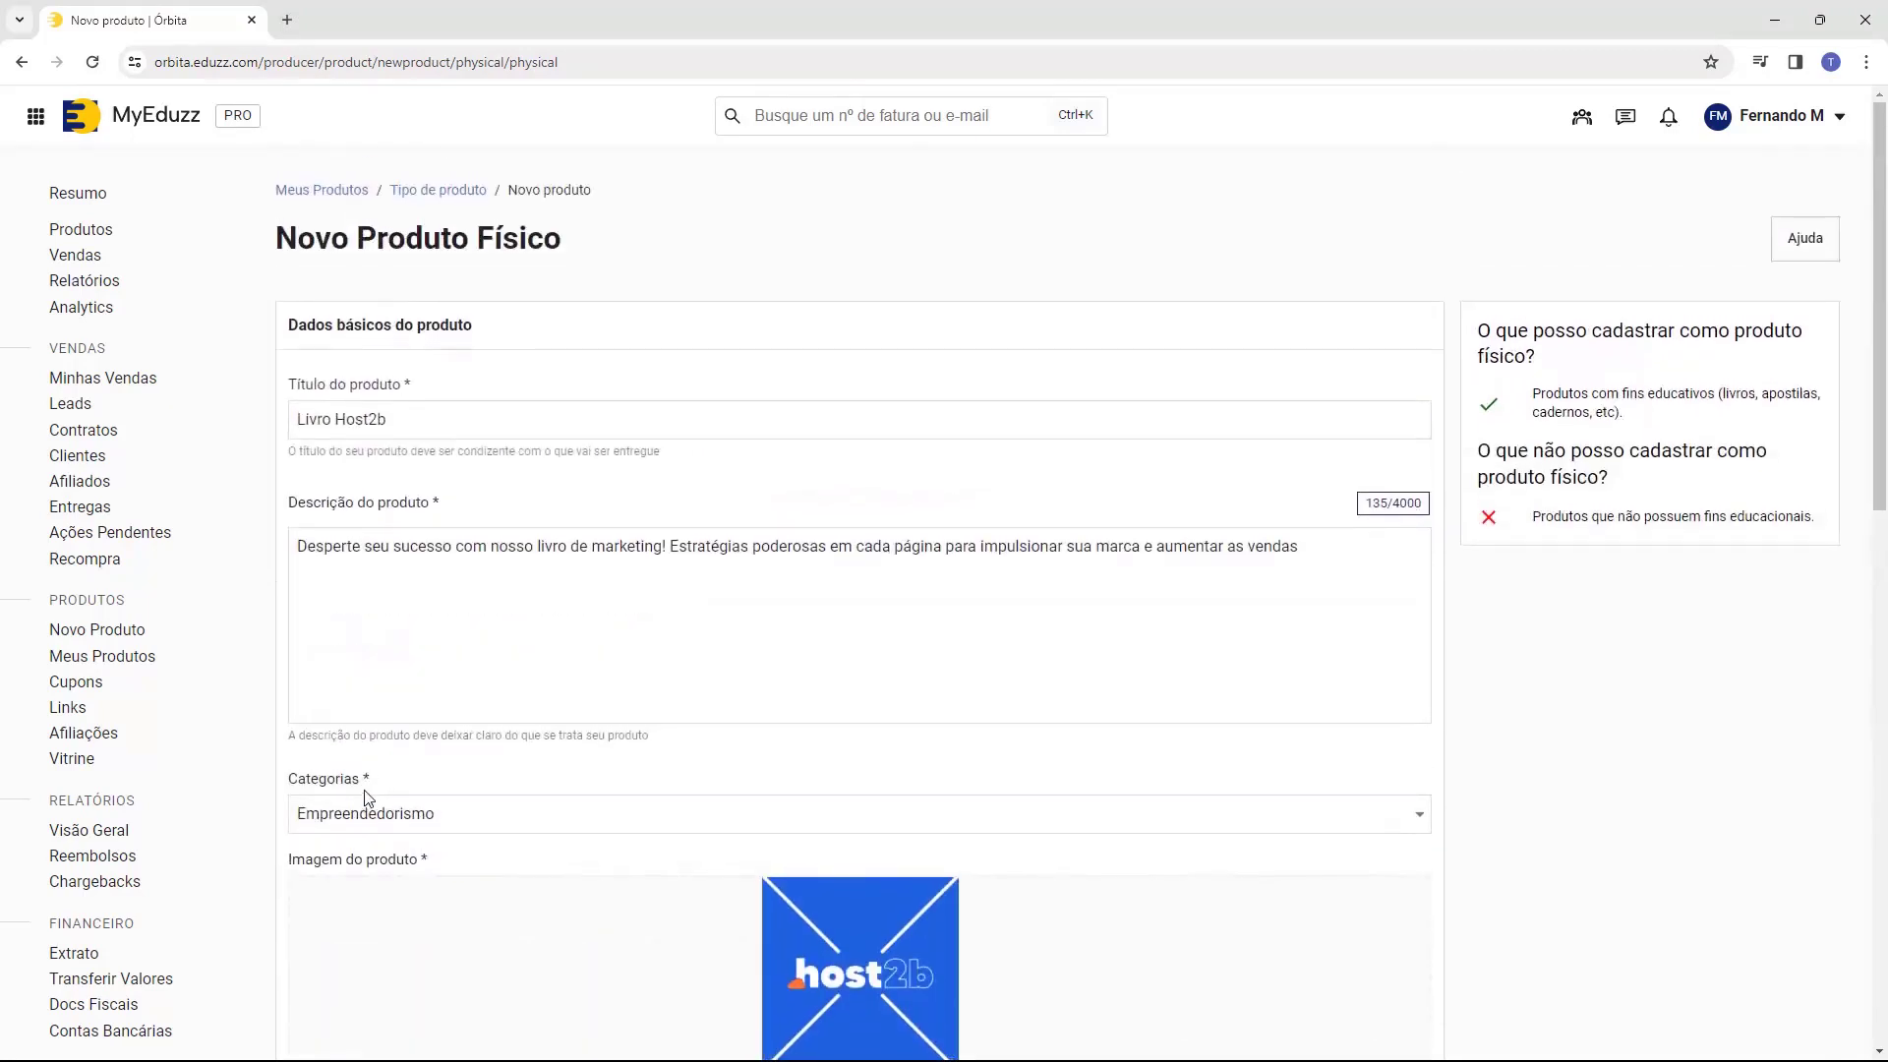
pyautogui.scroll(-4, 280, 403)
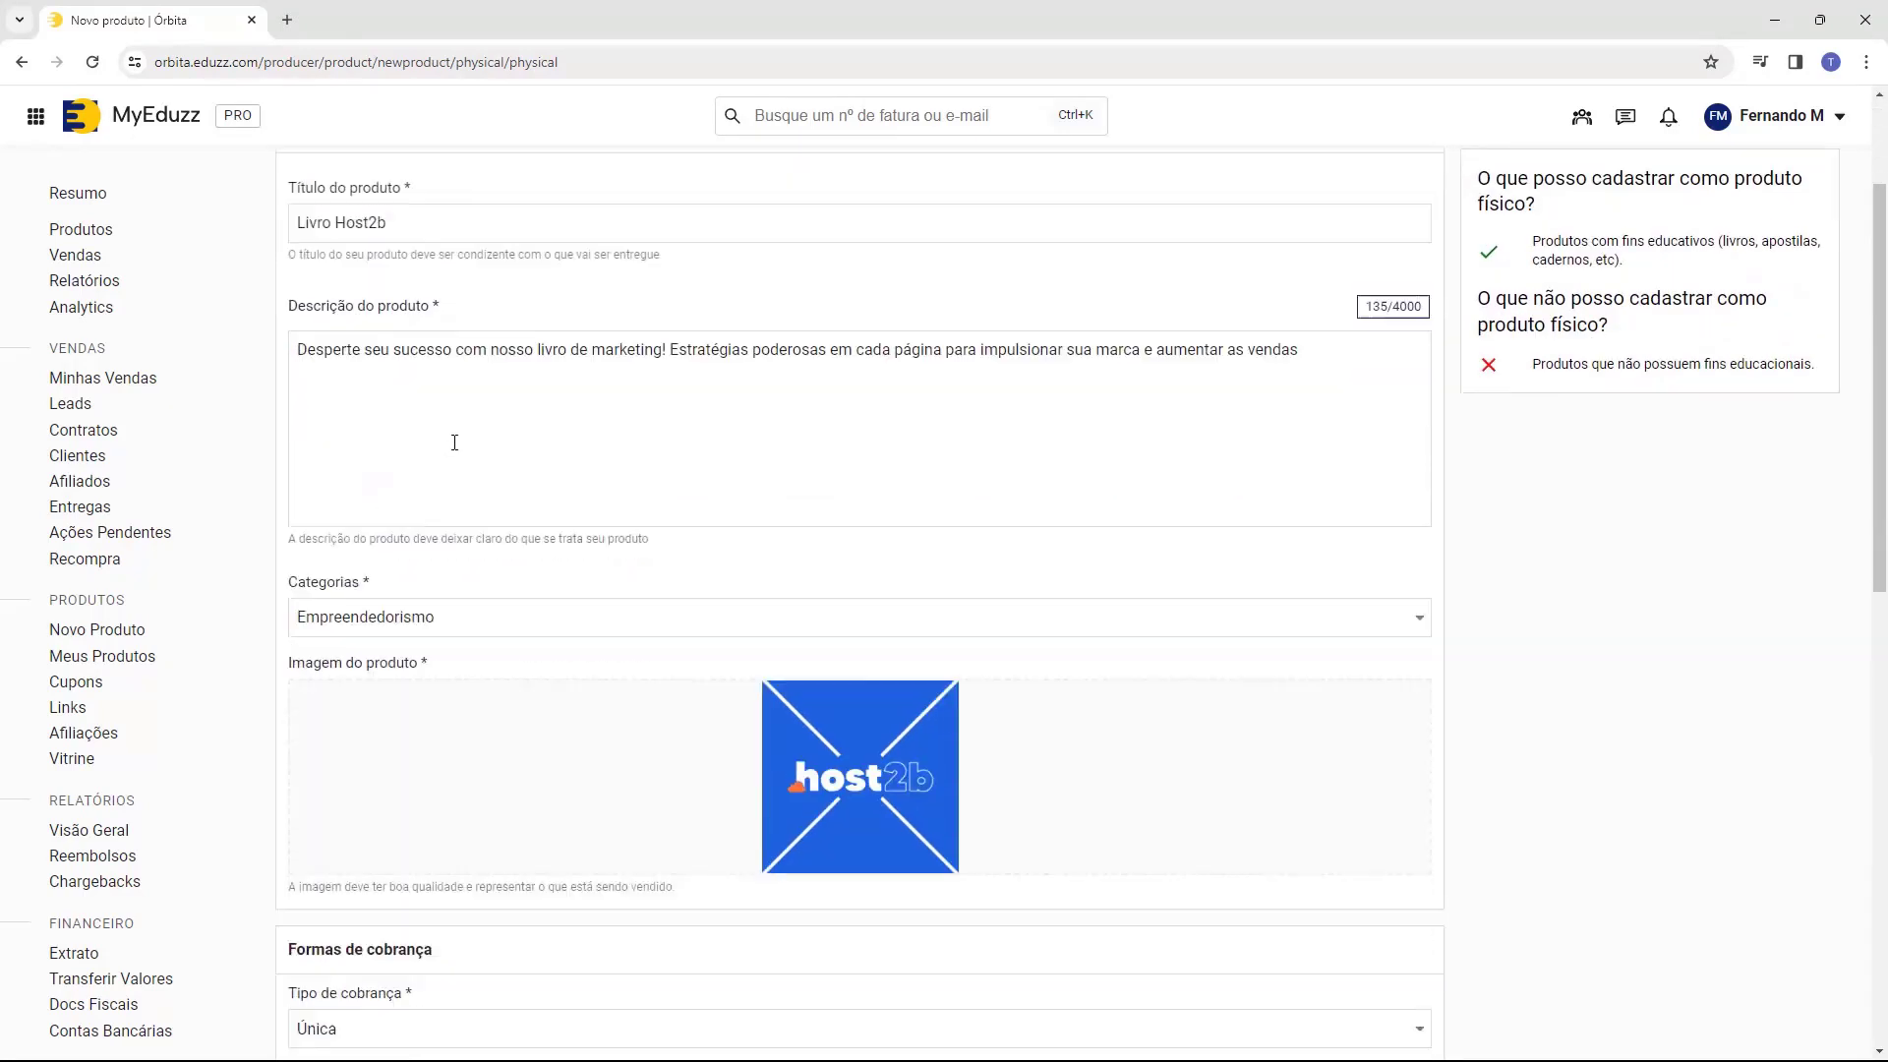
pyautogui.scroll(-8, 280, 403)
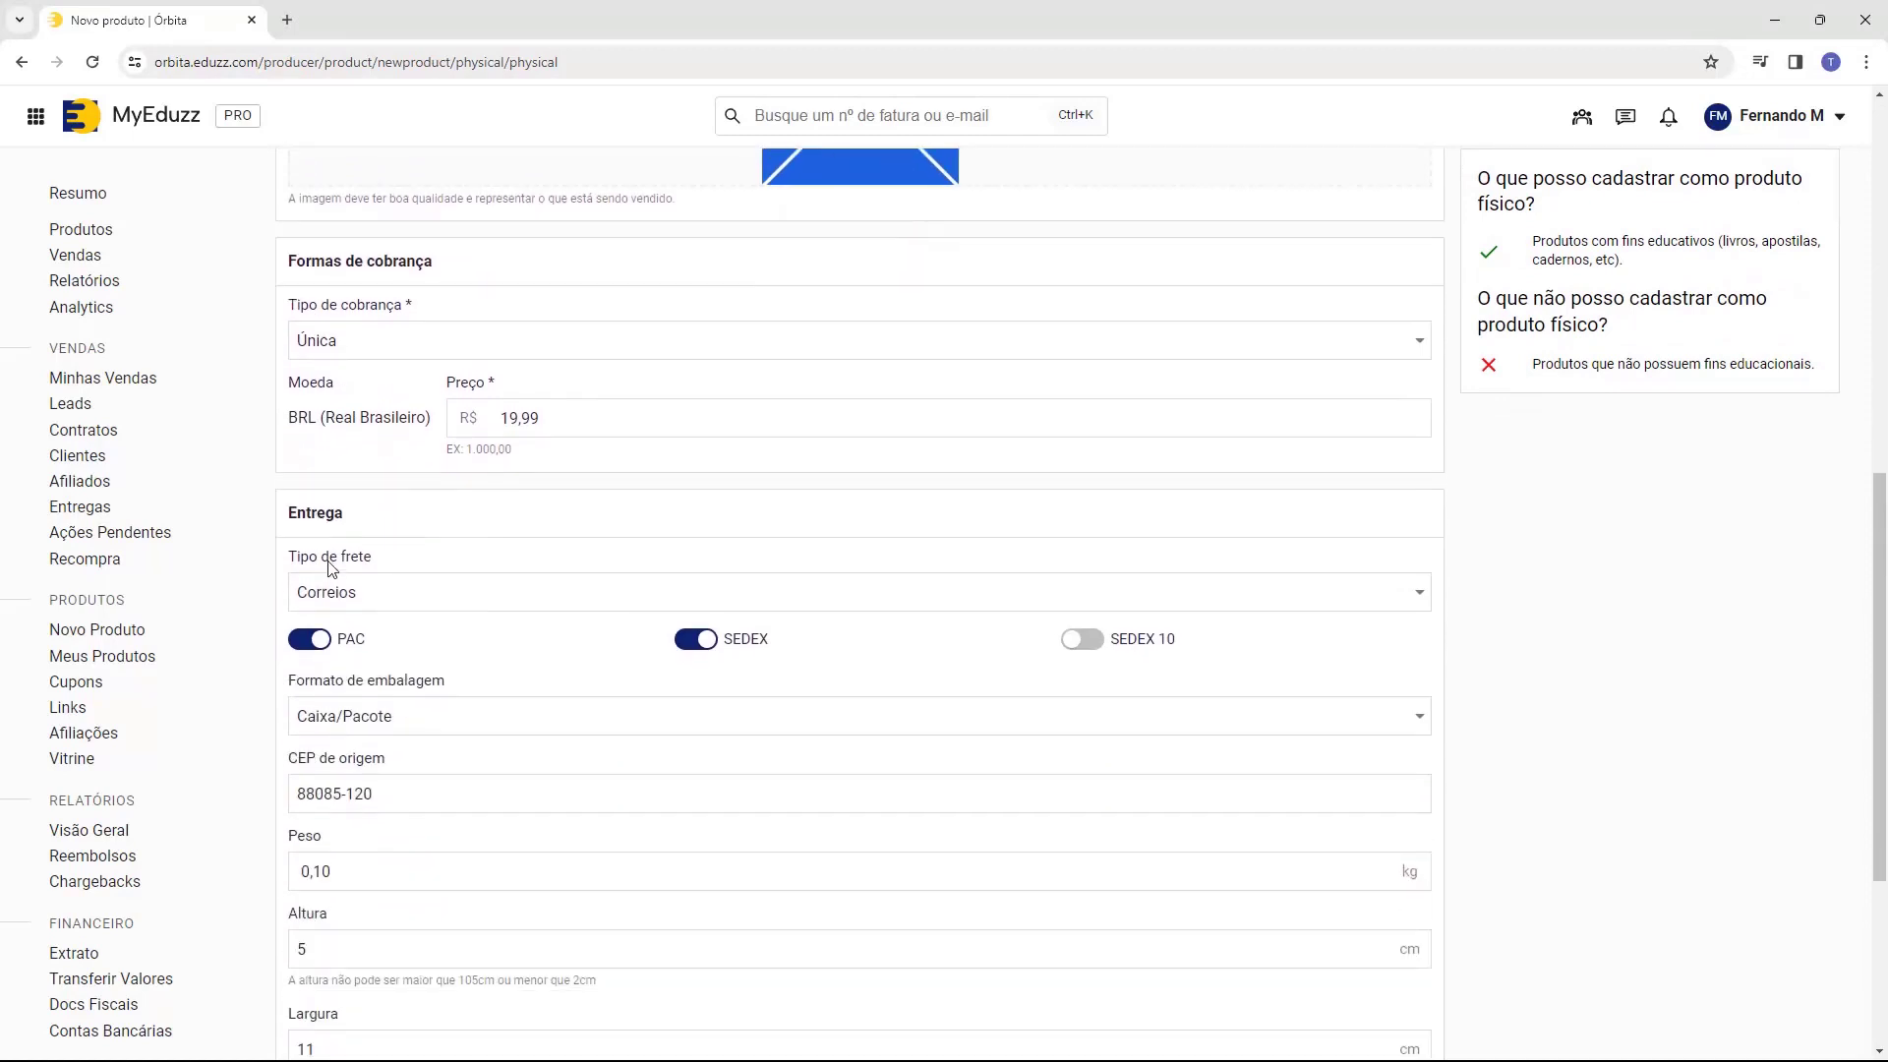
pyautogui.scroll(-1, 338, 553)
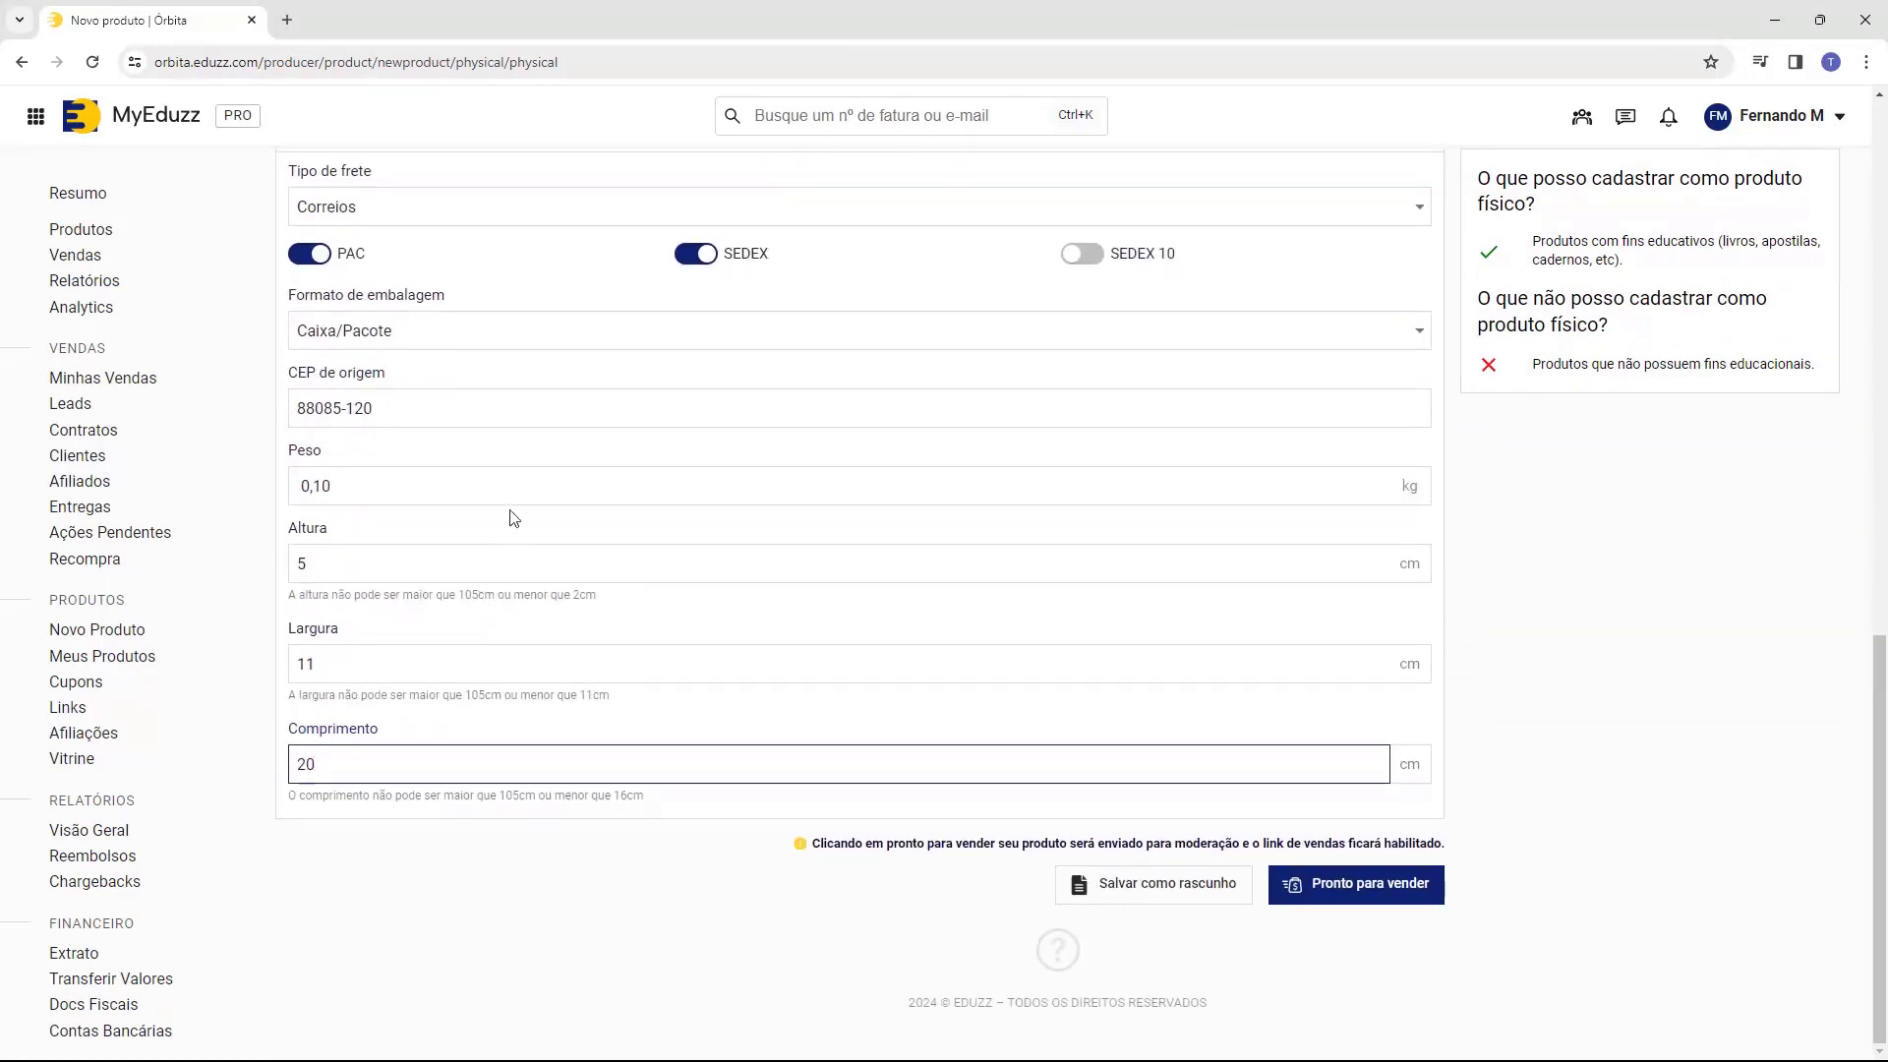
pyautogui.click(1362, 900)
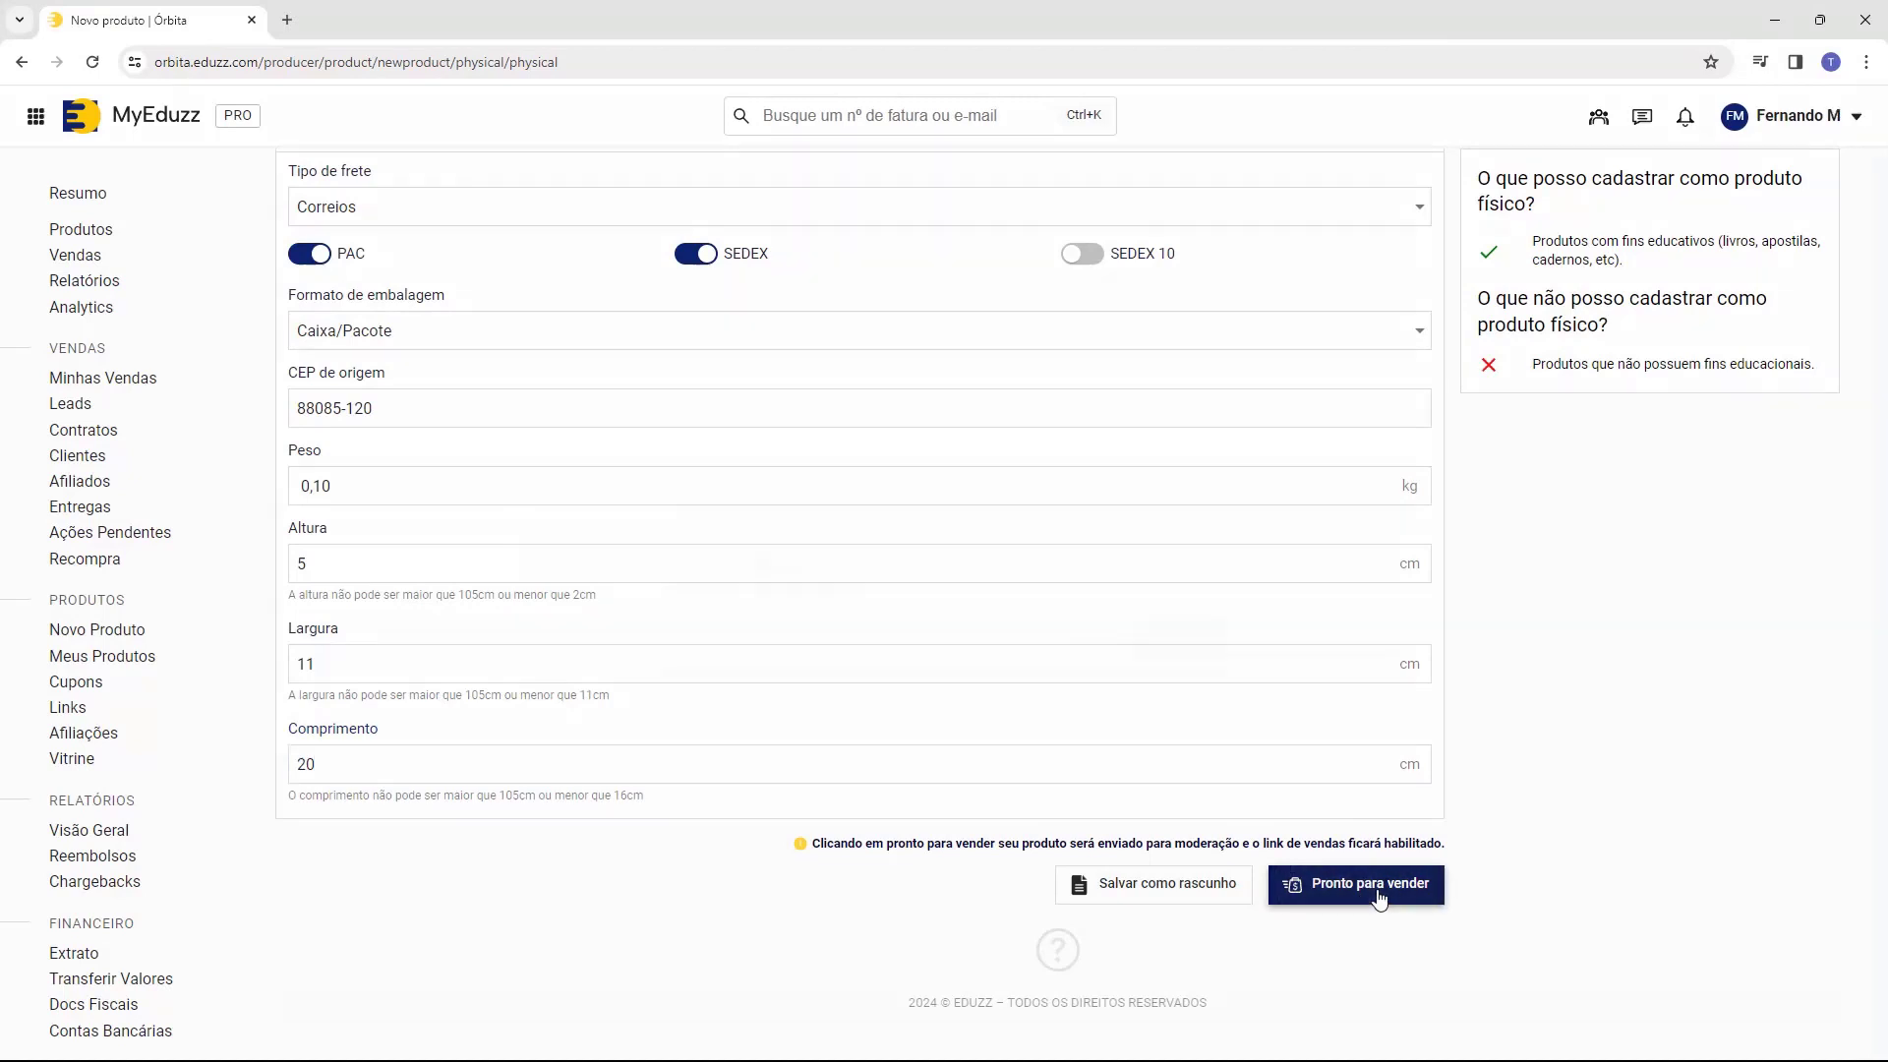
pyautogui.moveTo(717, 565); pyautogui.dragTo(921, 568)
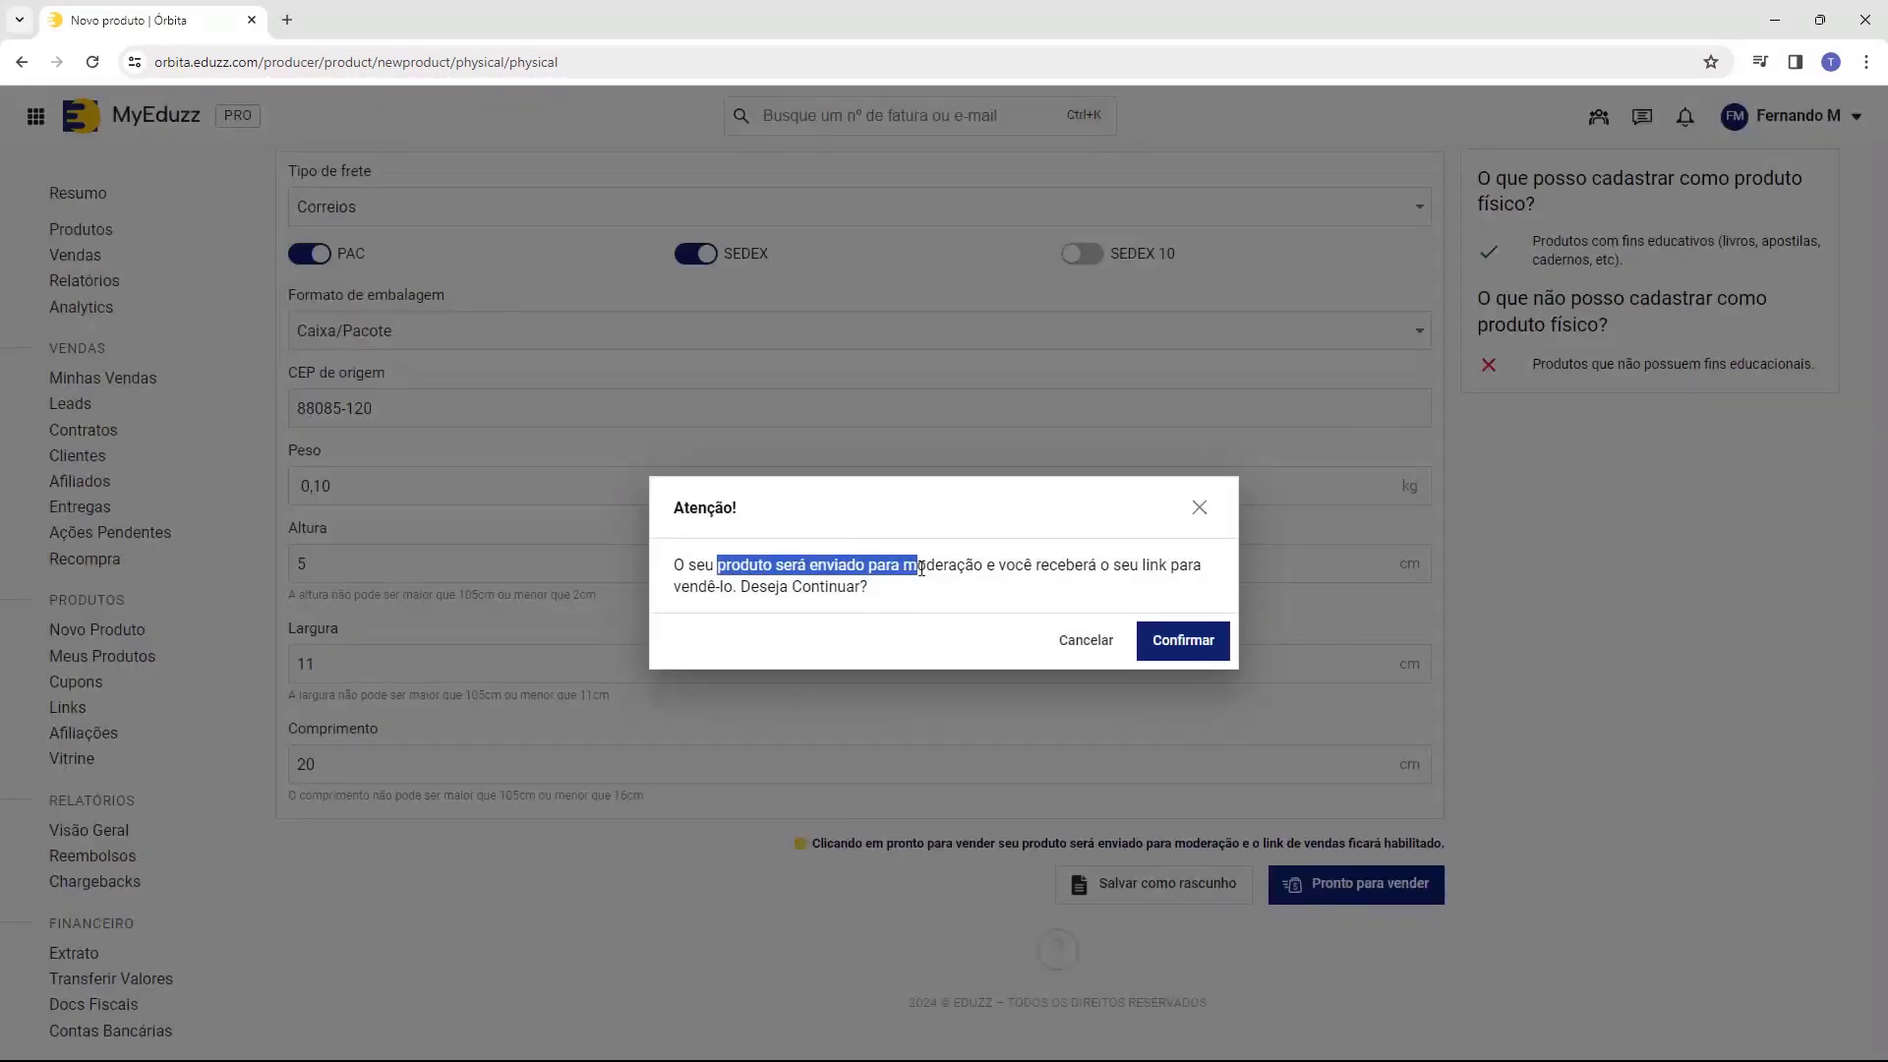
pyautogui.click(937, 571)
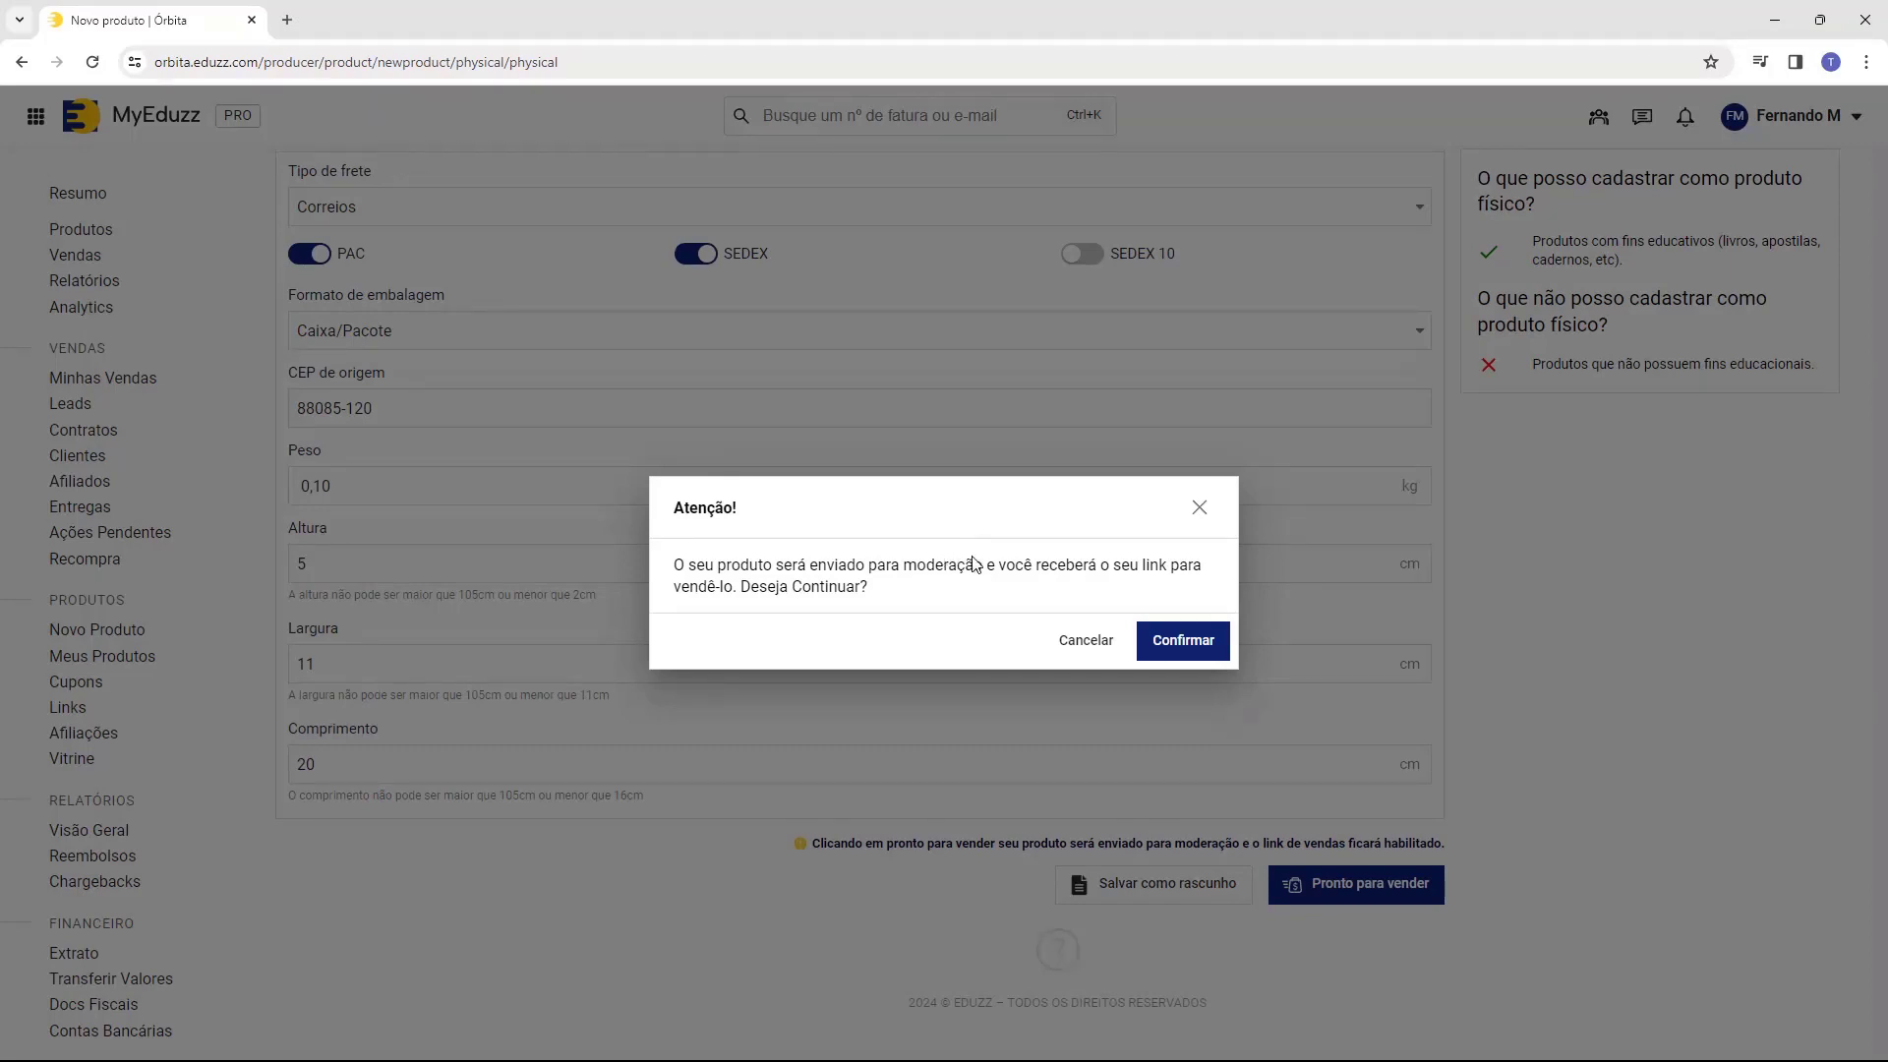
pyautogui.moveTo(986, 565); pyautogui.dragTo(777, 590)
pyautogui.click(871, 583)
pyautogui.click(1180, 641)
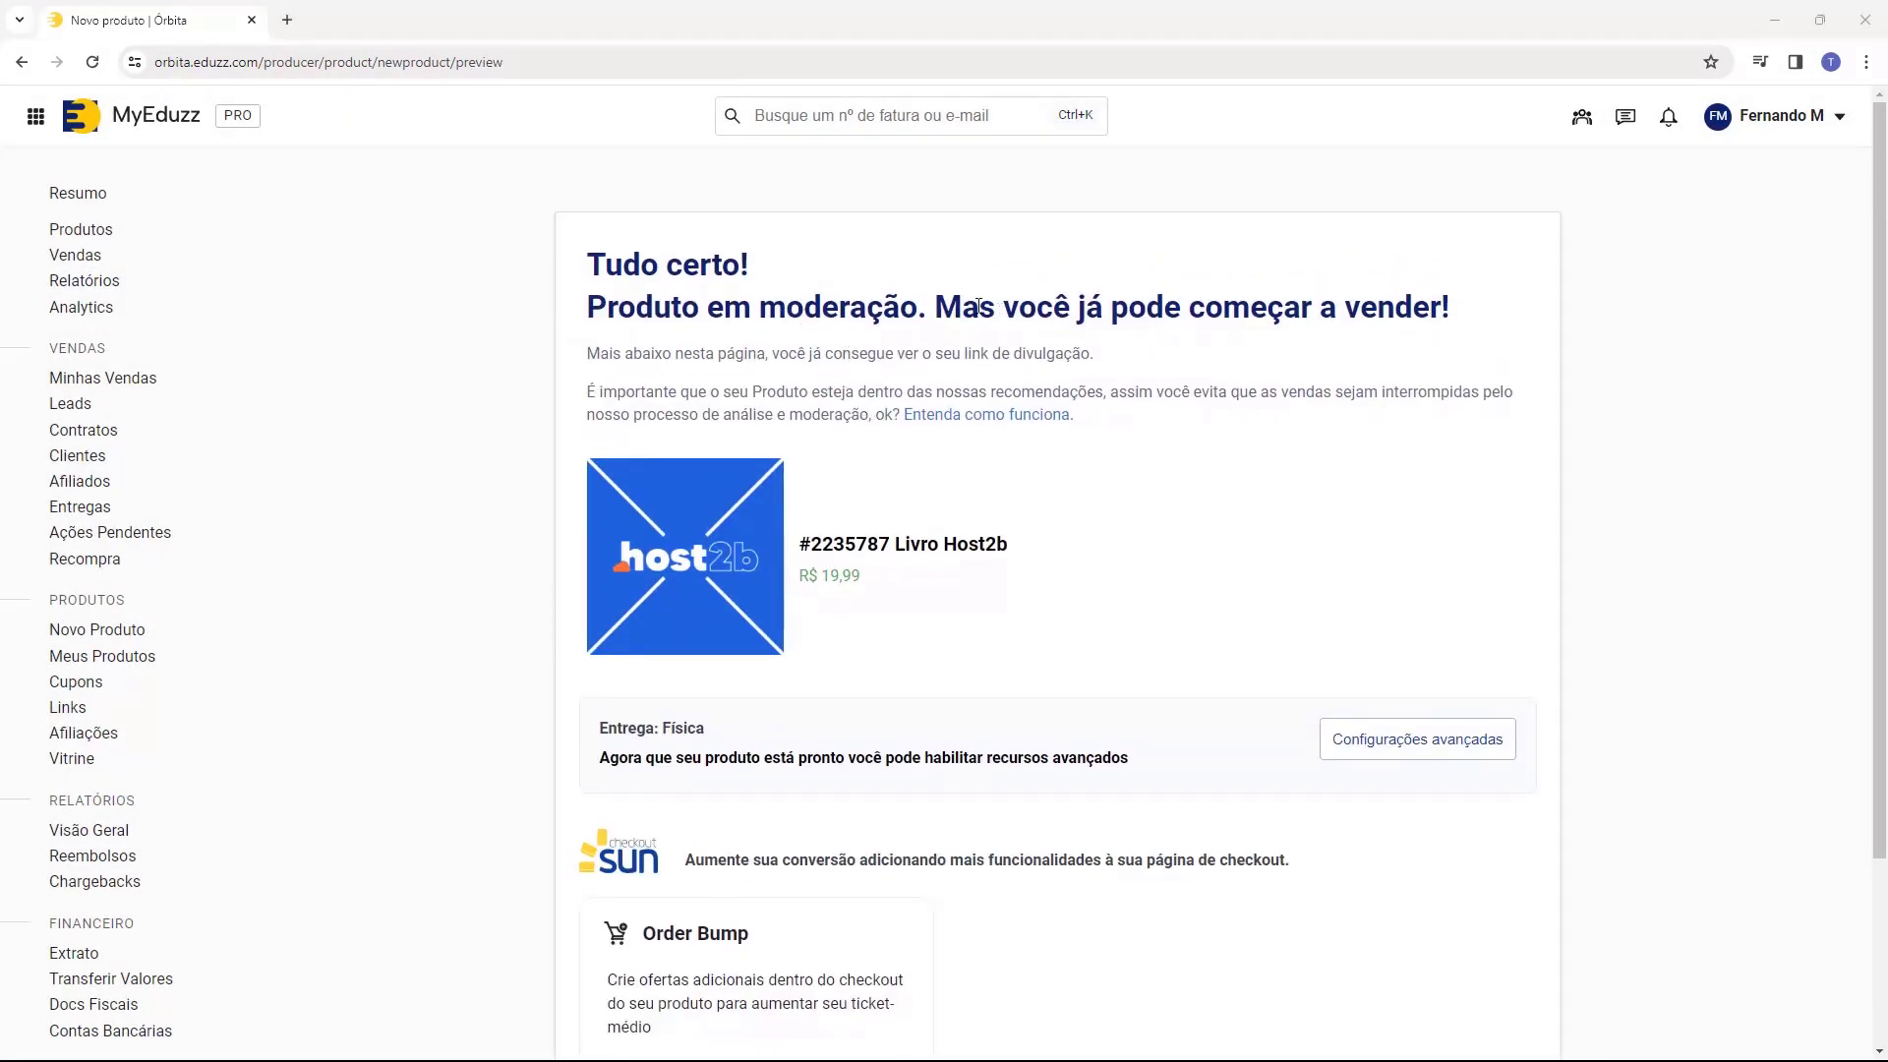
# Look over the product's submission summary page and go to the list of own products
pyautogui.scroll(-3, 1091, 338)
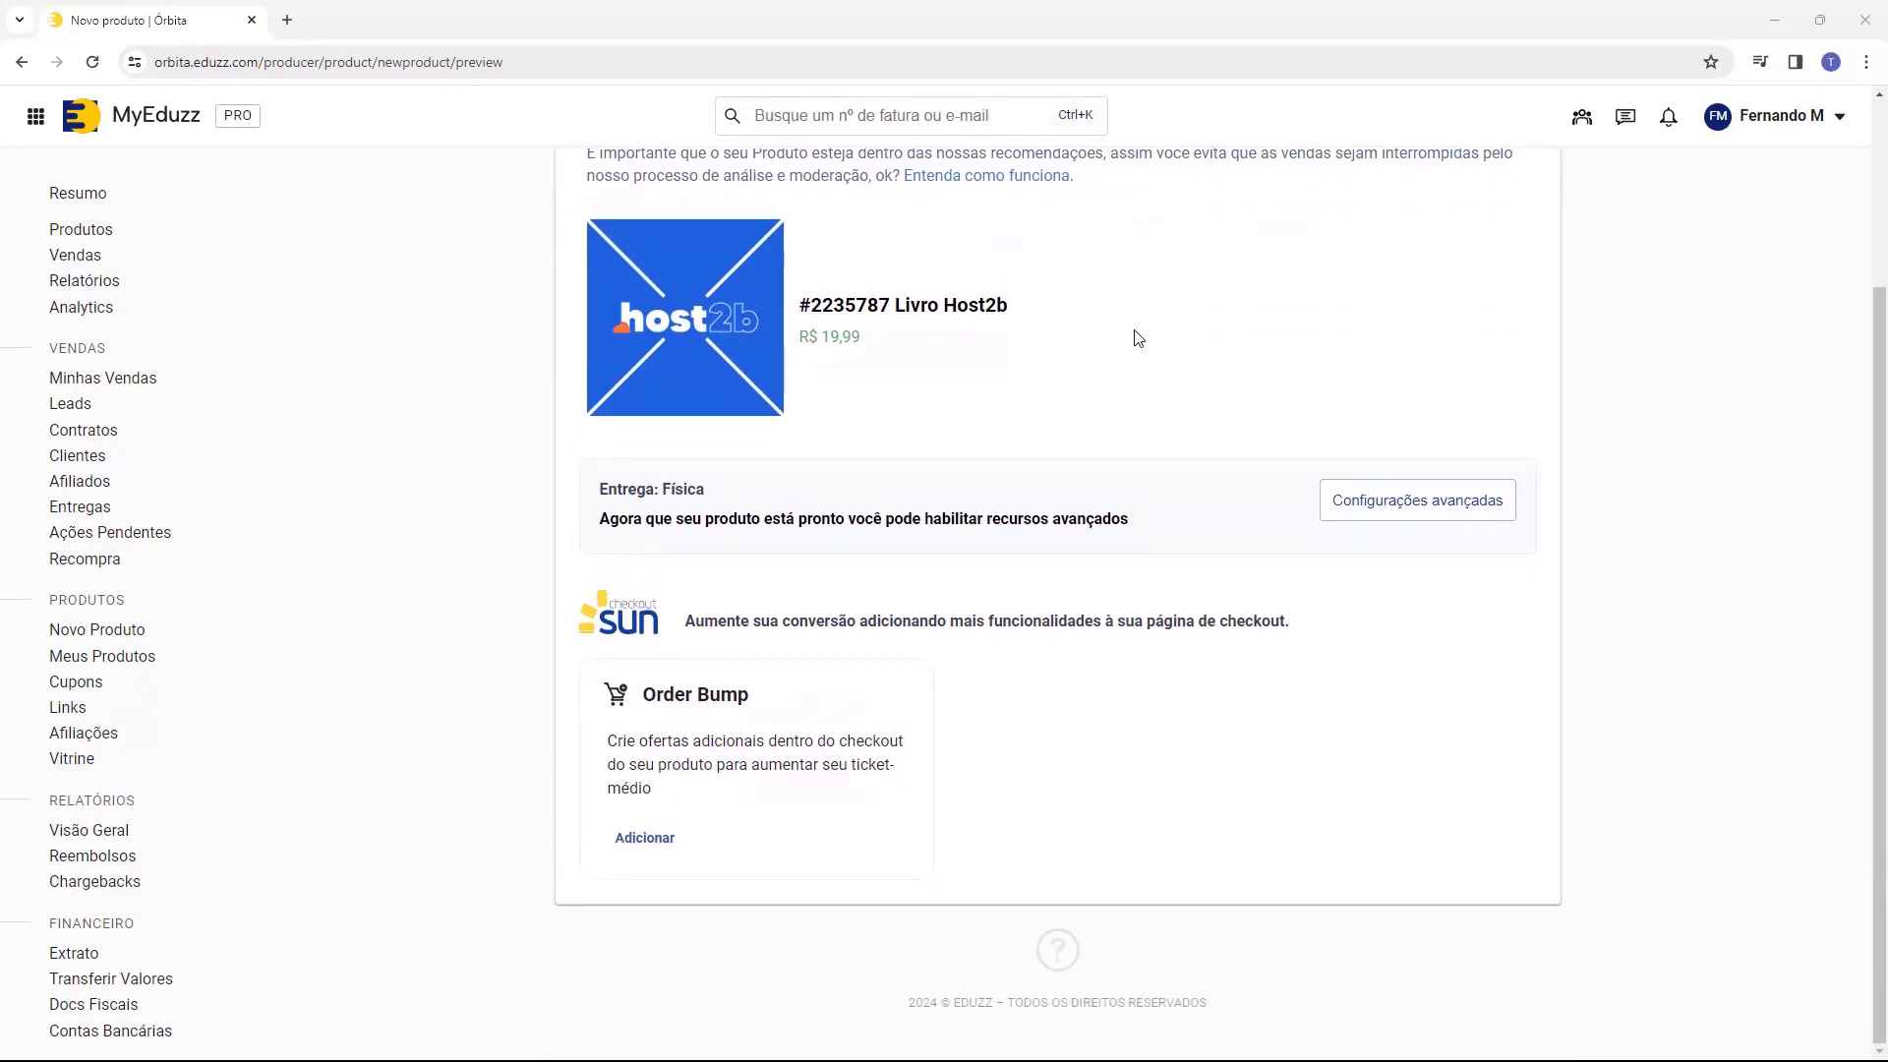
pyautogui.scroll(3, 1134, 337)
pyautogui.click(78, 236)
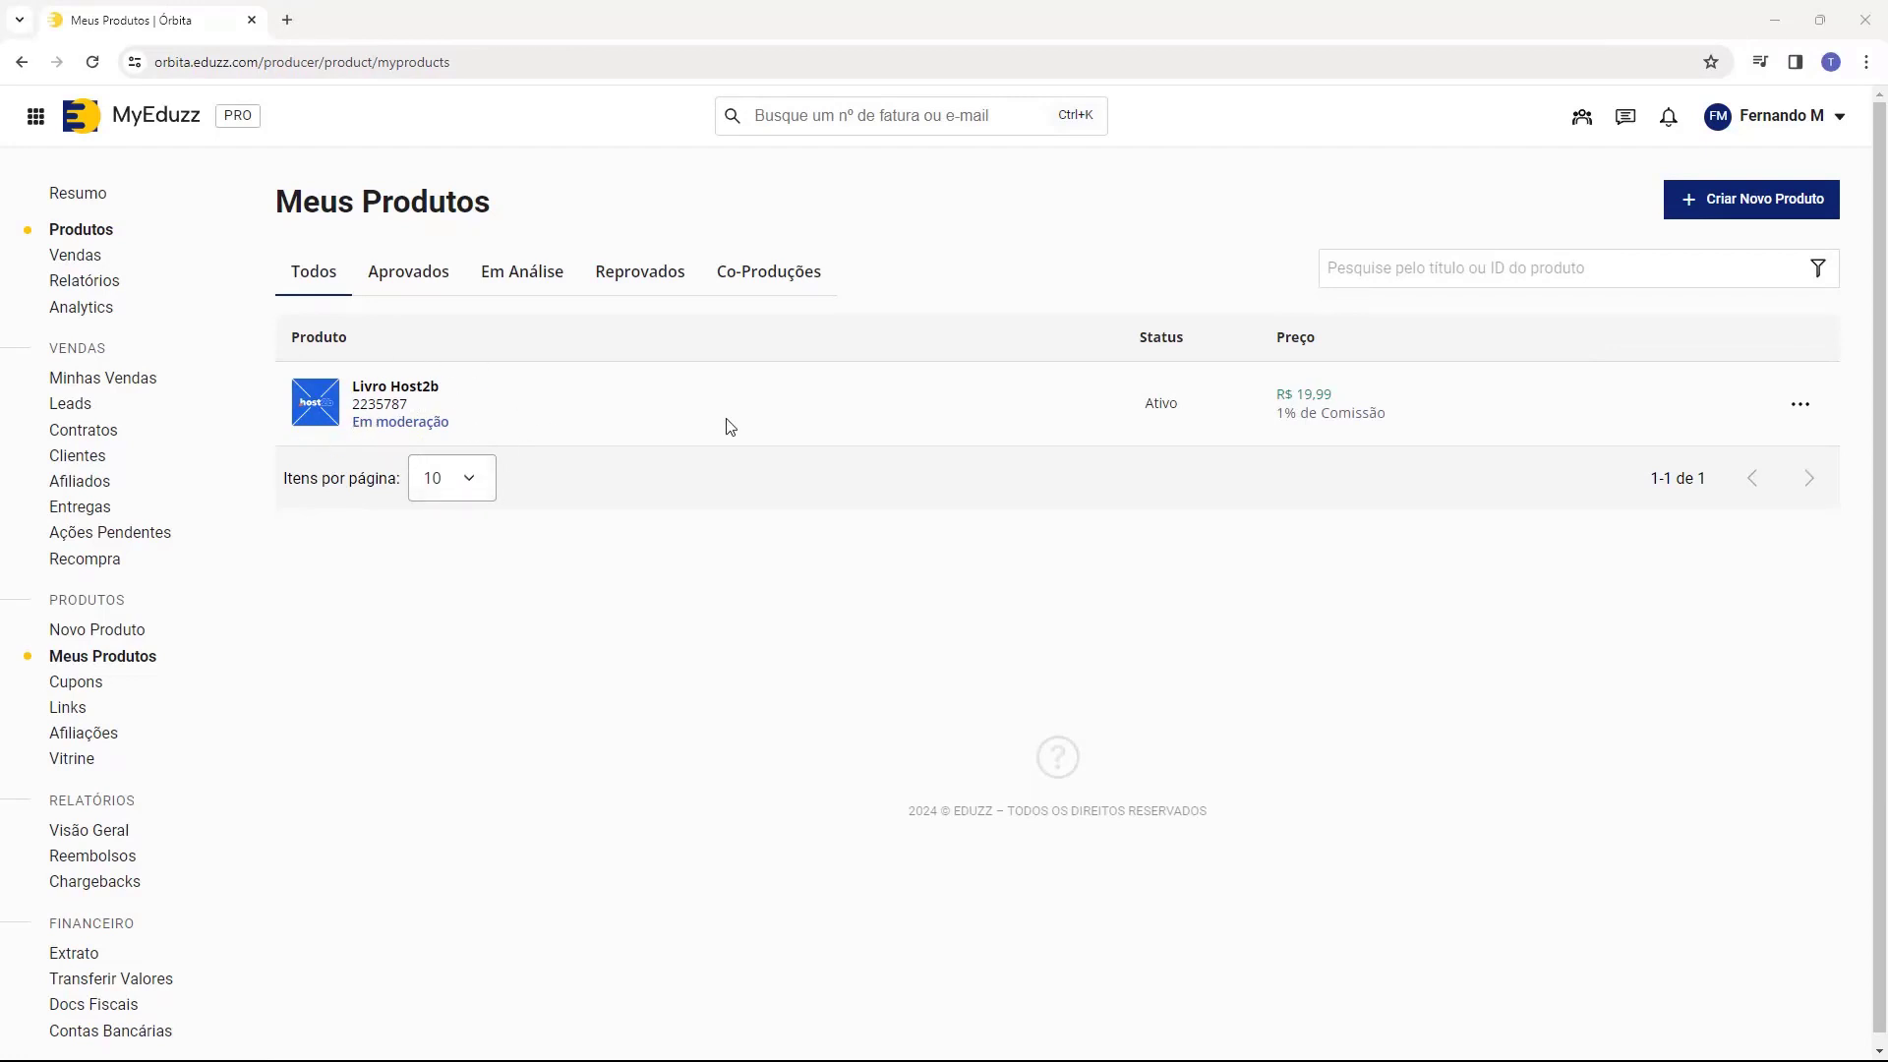
# Open the details of Livro Host2b to examine its quick actions, and close them again
pyautogui.click(1799, 409)
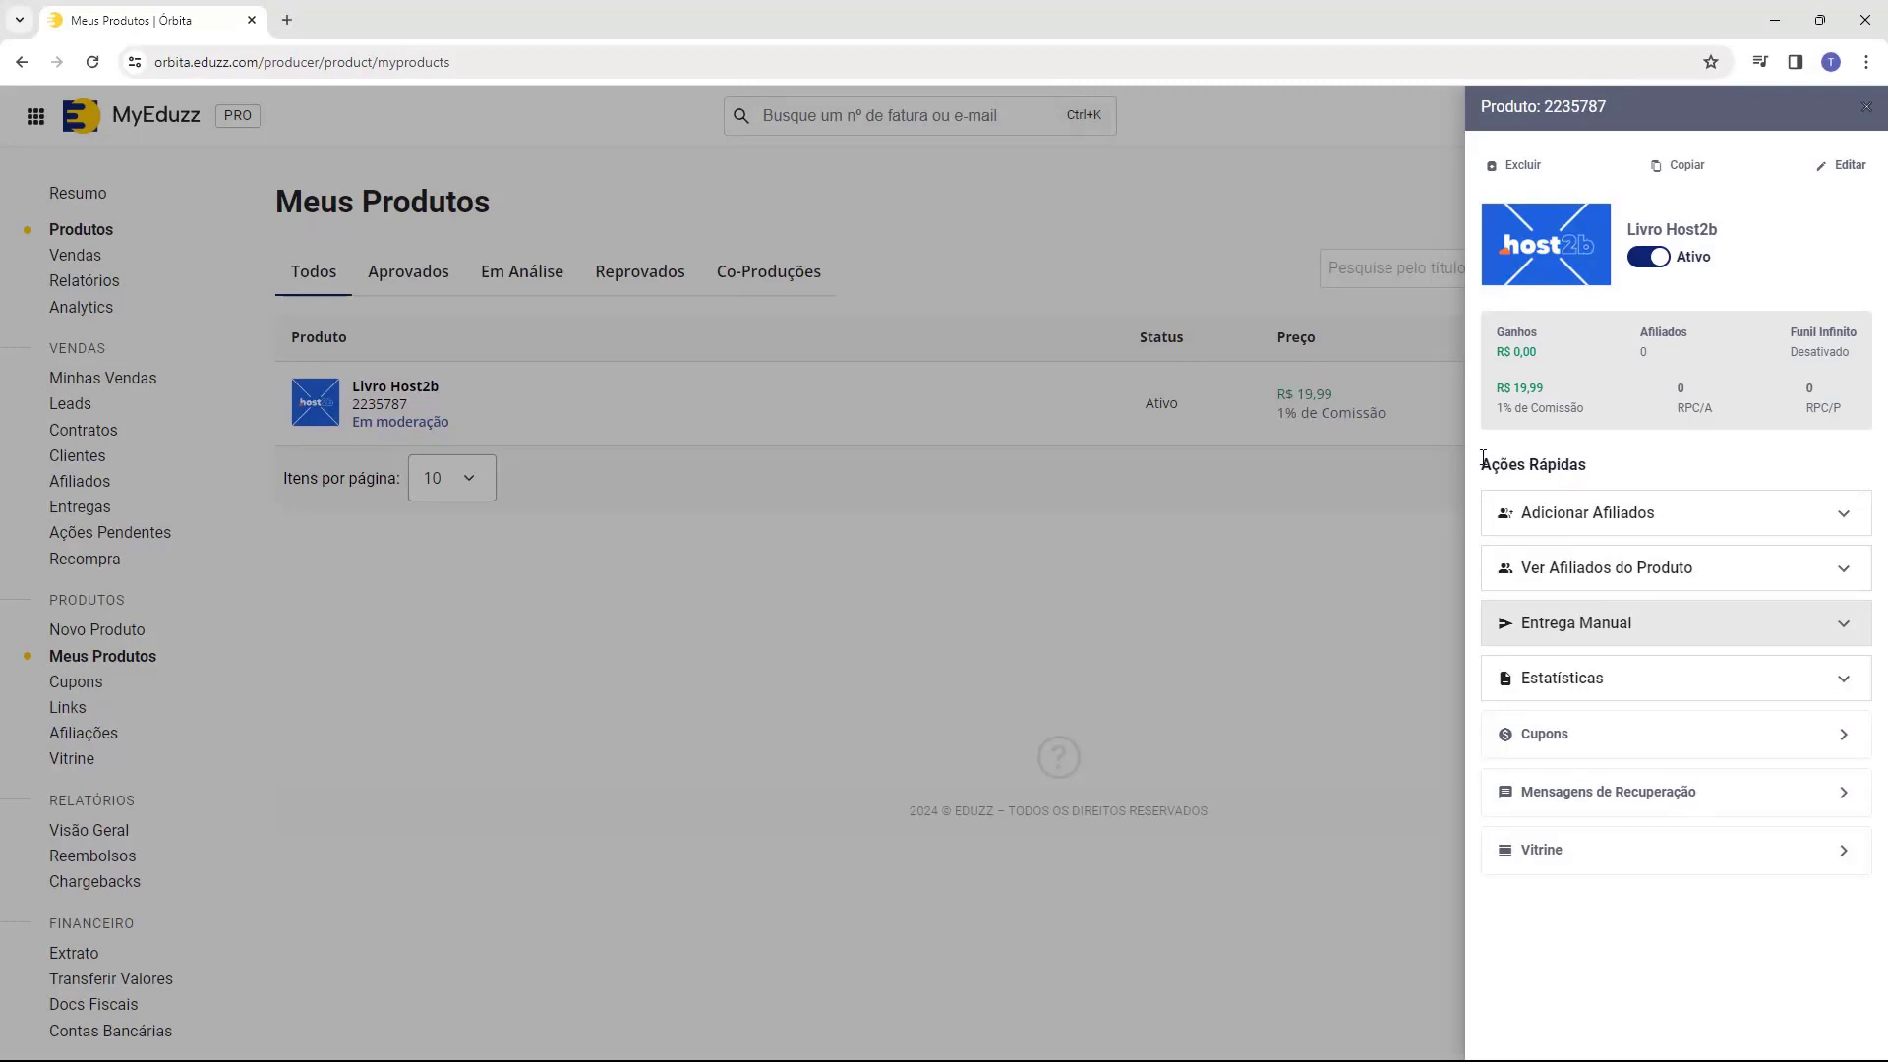
pyautogui.moveTo(1483, 457); pyautogui.dragTo(1684, 468)
pyautogui.click(1664, 472)
pyautogui.click(1246, 511)
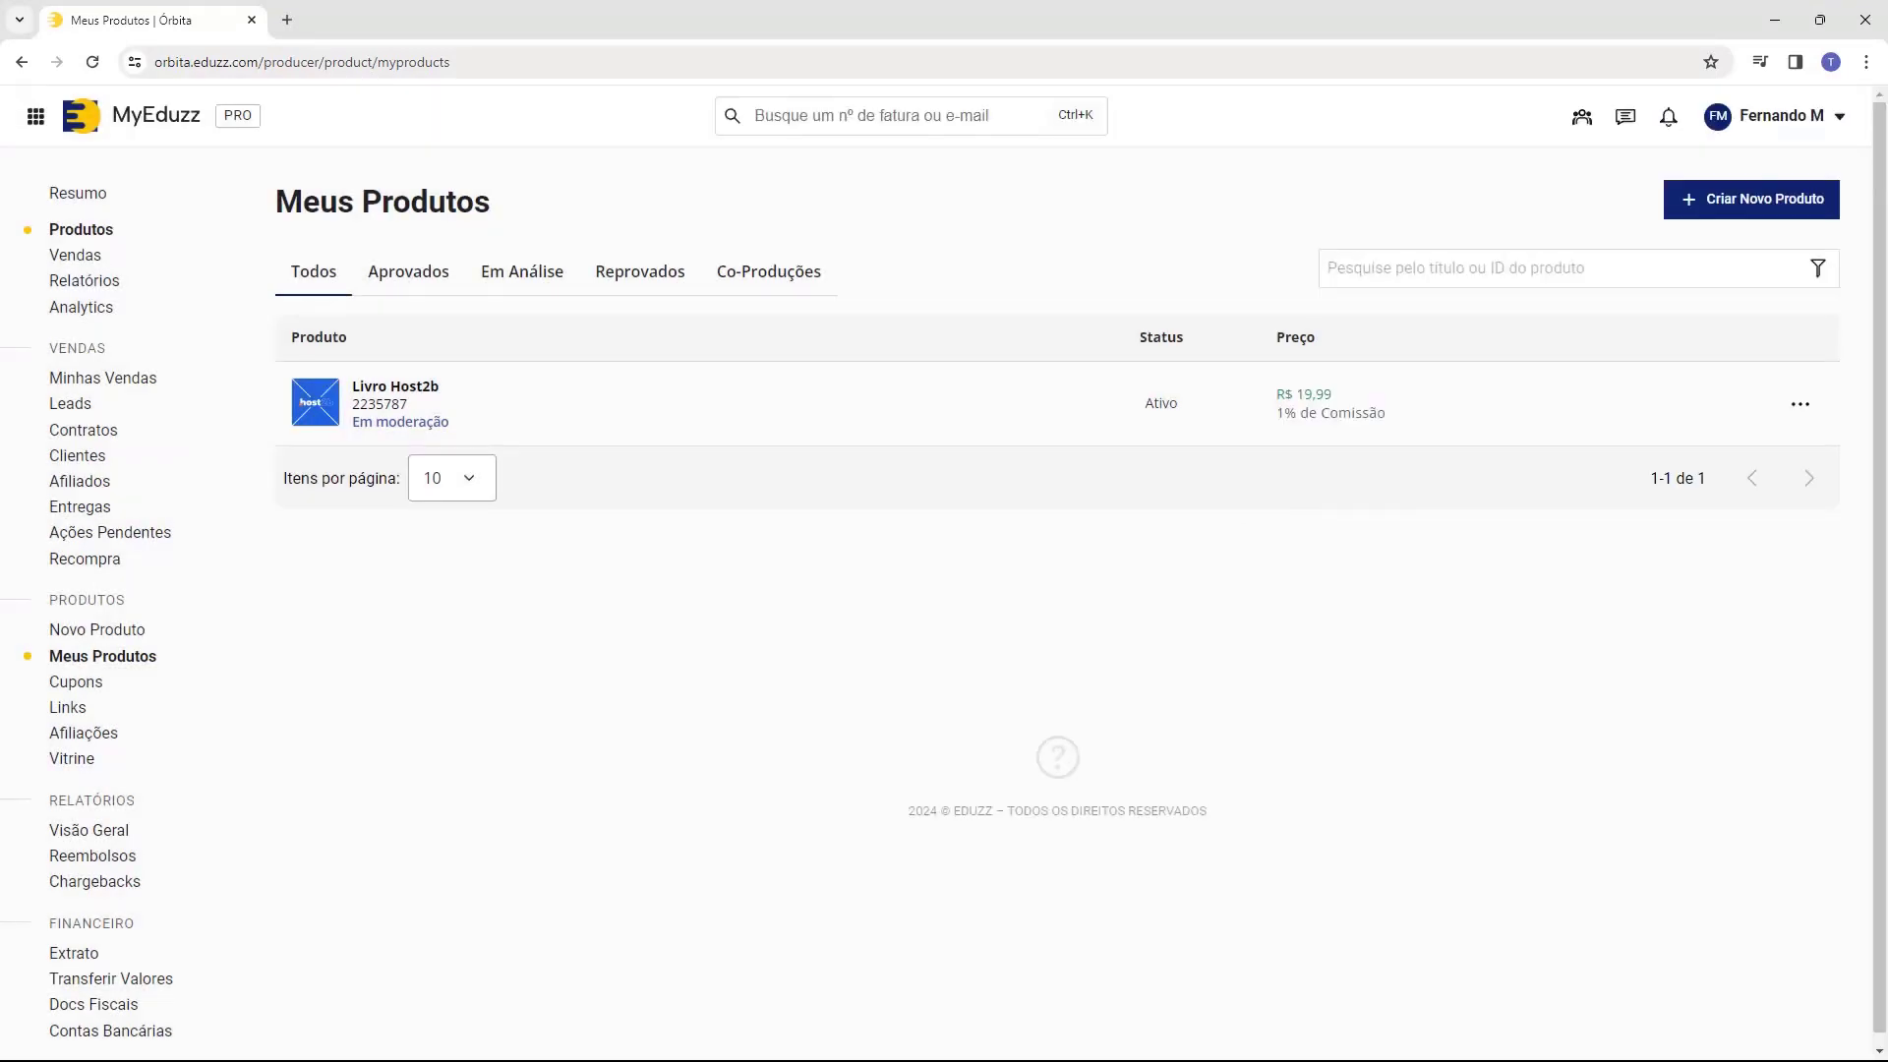